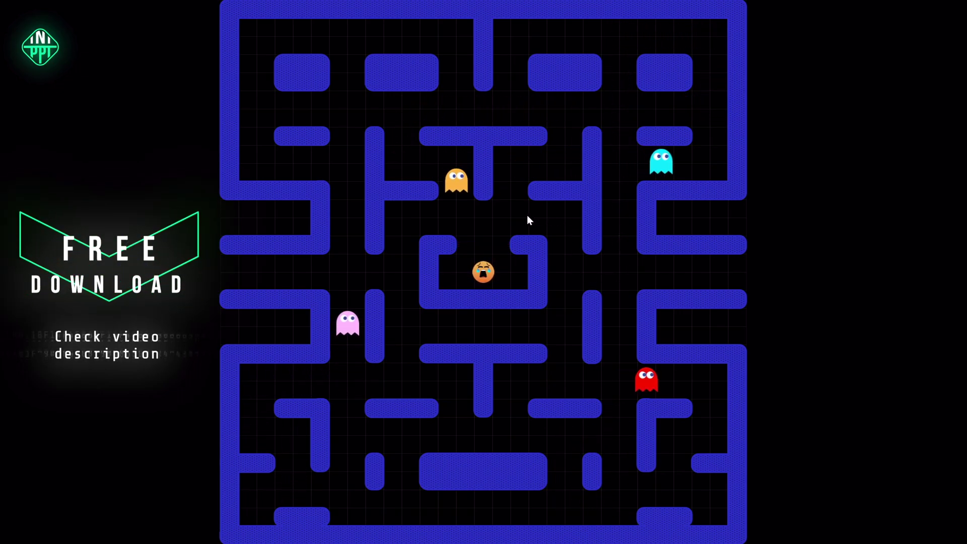
# Rescue Pac-Man from the open cage at the centre of the maze
pyautogui.click(483, 273)
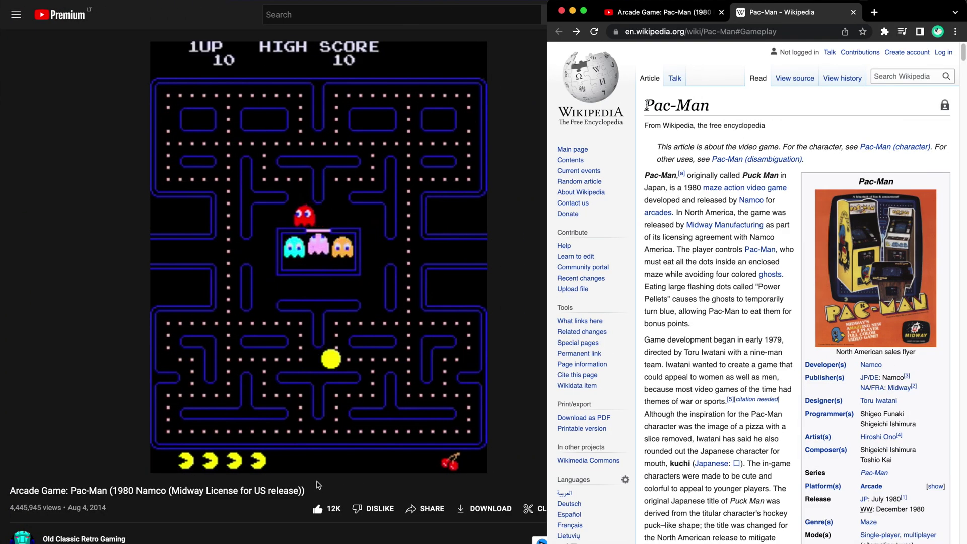
# Read through the Wikipedia article on Pac-Man, from its title and introduction down through the following sections
pyautogui.moveTo(645, 105); pyautogui.dragTo(720, 109)
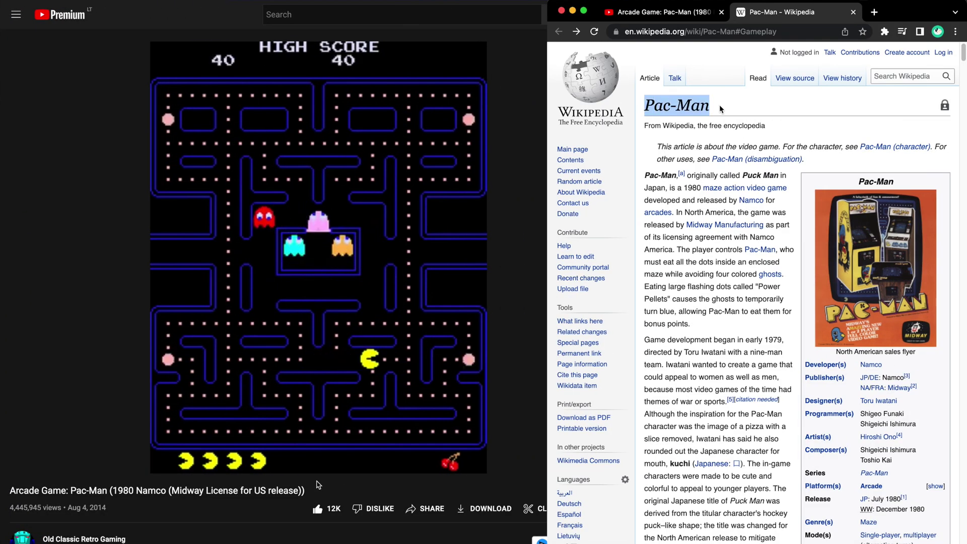
pyautogui.click(801, 136)
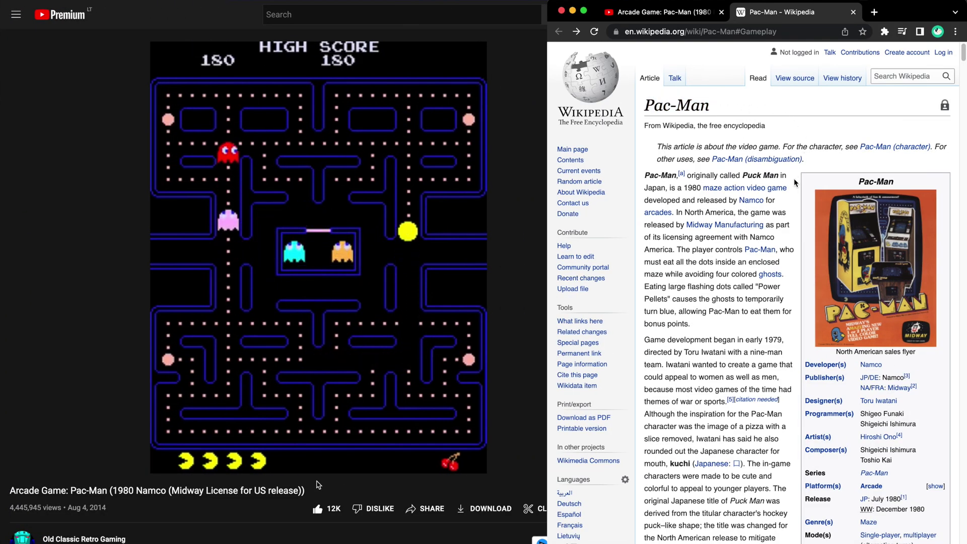
pyautogui.scroll(-10, 795, 182)
pyautogui.scroll(-15, 795, 183)
pyautogui.scroll(-3, 795, 180)
pyautogui.scroll(6, 795, 179)
pyautogui.scroll(20, 794, 179)
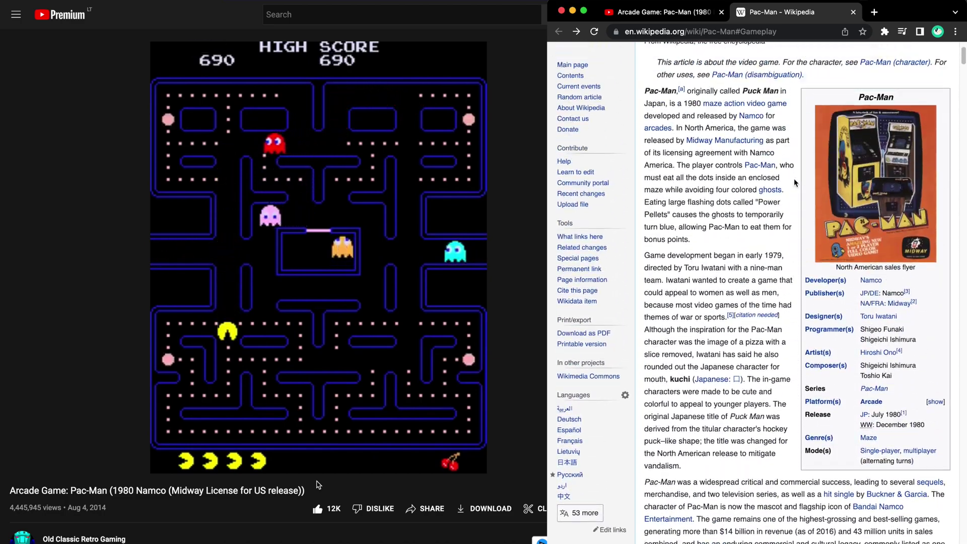
pyautogui.scroll(3, 794, 182)
pyautogui.press('super+h')
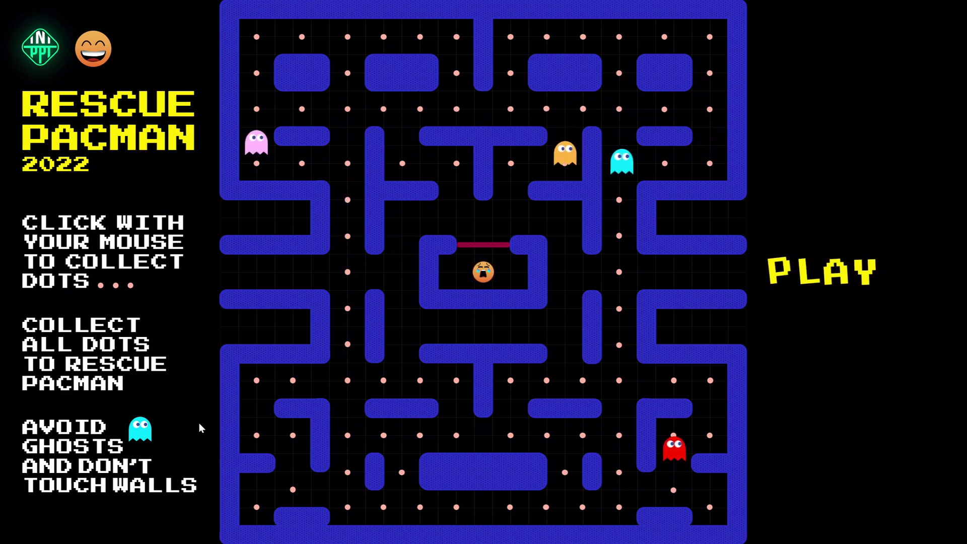
# Start the Rescue Pacman game and begin a second round
pyautogui.click(816, 273)
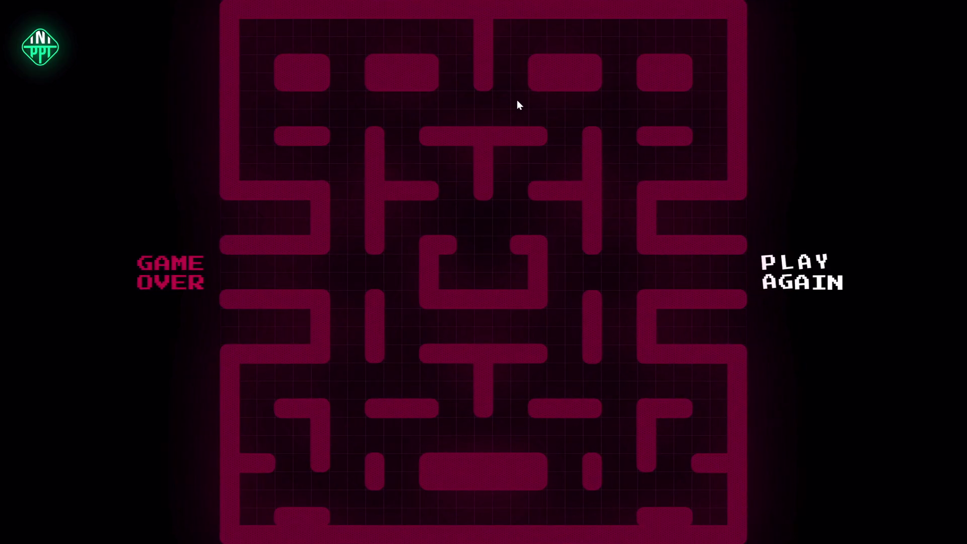
pyautogui.click(795, 273)
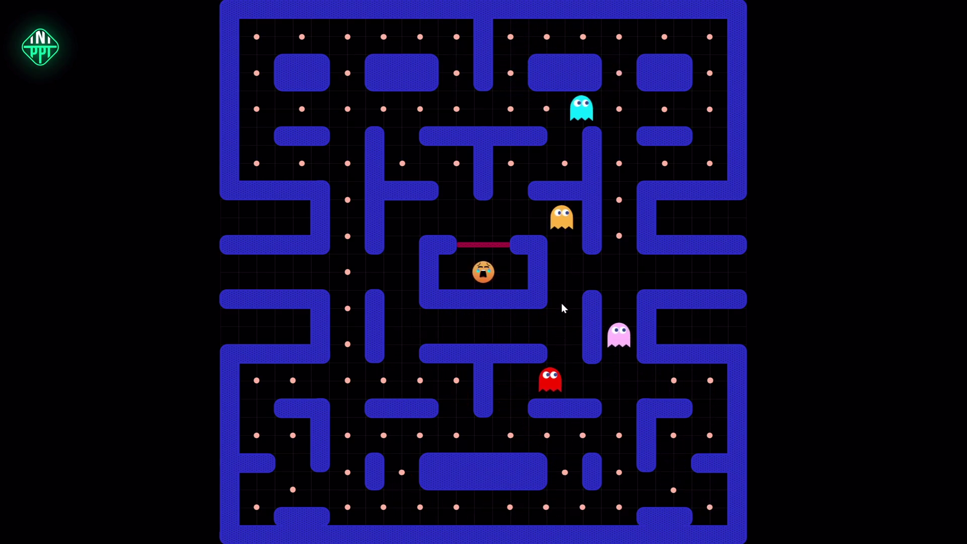
# Collect the dots in the lower-right part of the maze, avoiding the ghosts and walls
pyautogui.click(510, 437)
pyautogui.click(547, 436)
pyautogui.click(565, 472)
pyautogui.click(583, 508)
pyautogui.click(618, 508)
pyautogui.click(619, 472)
pyautogui.click(619, 436)
pyautogui.click(582, 436)
pyautogui.click(619, 507)
pyautogui.click(673, 489)
pyautogui.click(710, 507)
pyautogui.click(673, 436)
pyautogui.click(709, 436)
pyautogui.click(709, 381)
pyautogui.click(675, 382)
# Collect the dots in the lower-middle part of the maze, including those along its bottom corridor
pyautogui.click(457, 437)
pyautogui.click(456, 383)
pyautogui.click(420, 382)
pyautogui.click(384, 383)
pyautogui.click(349, 383)
pyautogui.click(346, 437)
pyautogui.click(346, 474)
pyautogui.click(348, 509)
pyautogui.click(384, 508)
pyautogui.click(402, 470)
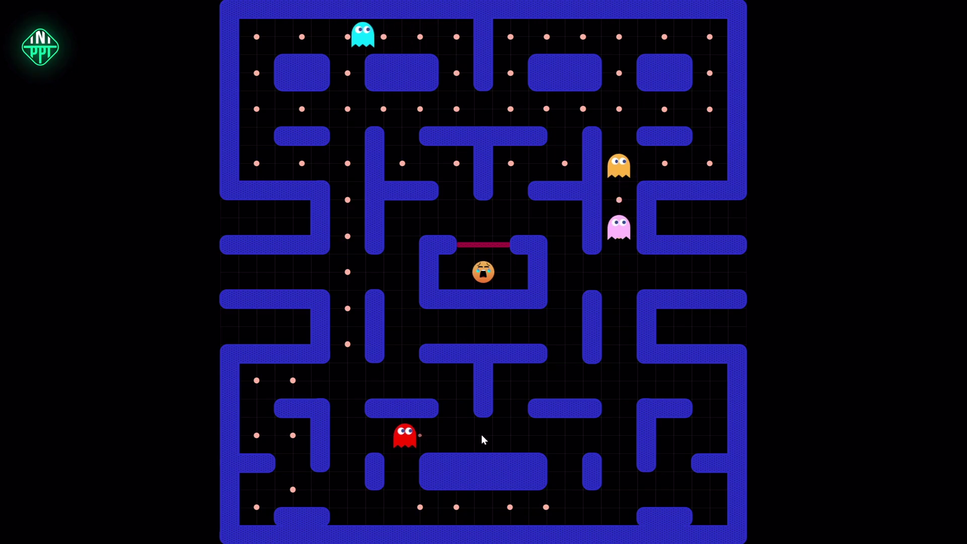
pyautogui.click(546, 509)
pyautogui.click(509, 509)
pyautogui.click(456, 509)
pyautogui.click(420, 509)
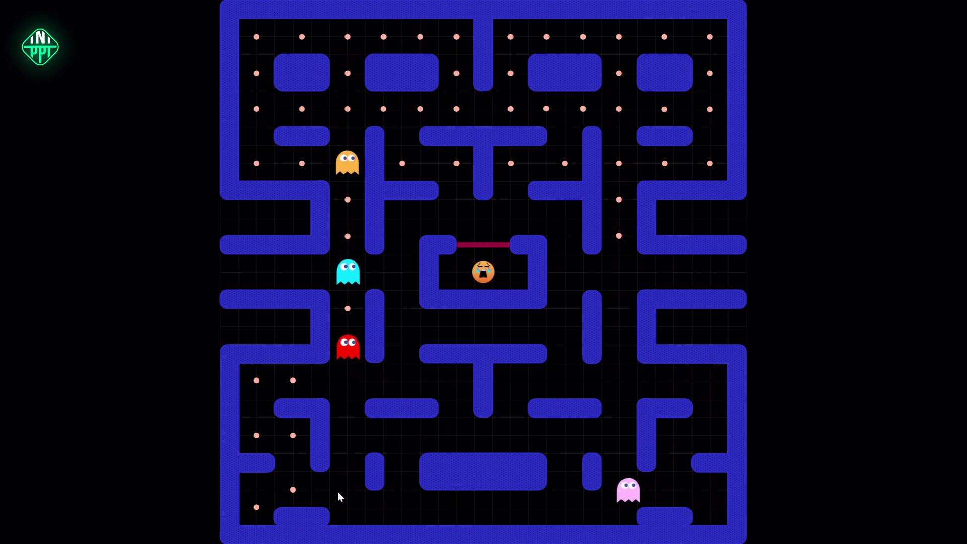
# Collect the six dots in the lower-left corner area of the maze
pyautogui.click(293, 490)
pyautogui.click(256, 509)
pyautogui.click(293, 436)
pyautogui.click(256, 437)
pyautogui.click(256, 382)
pyautogui.click(292, 382)
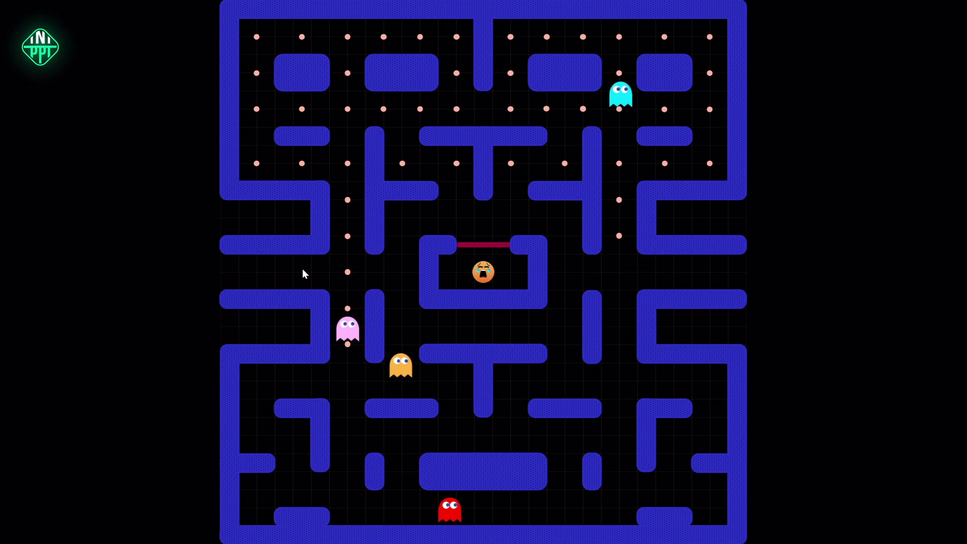
# Collect the dots up the long left vertical corridor and along the two rows around the short upper-left wall
pyautogui.click(347, 309)
pyautogui.click(348, 345)
pyautogui.click(348, 237)
pyautogui.click(347, 201)
pyautogui.click(348, 164)
pyautogui.click(302, 164)
pyautogui.click(257, 165)
pyautogui.click(256, 110)
pyautogui.click(302, 109)
pyautogui.click(347, 110)
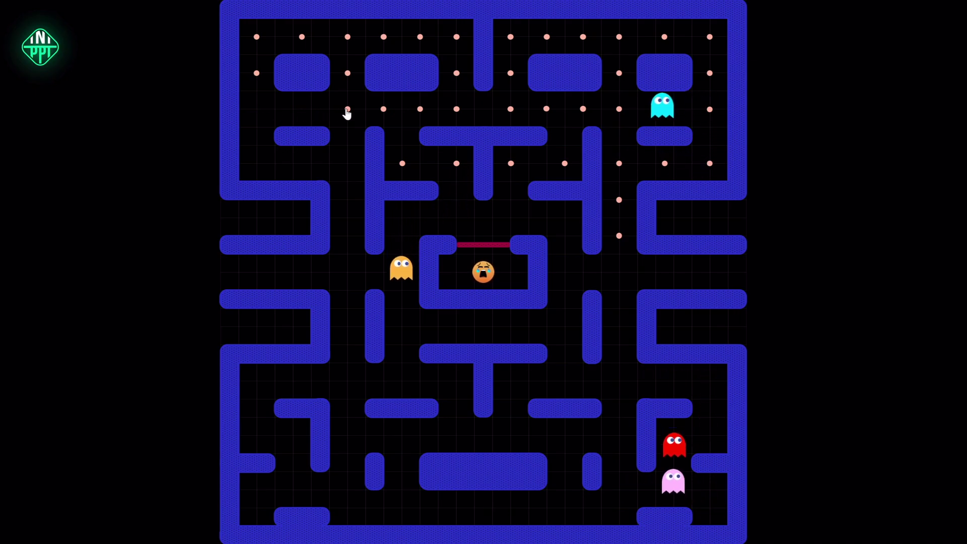
# Collect the remaining dots in the upper part of the maze and reach Pac-Man in the opened cage
pyautogui.click(347, 73)
pyautogui.click(347, 38)
pyautogui.click(302, 38)
pyautogui.click(256, 38)
pyautogui.click(256, 74)
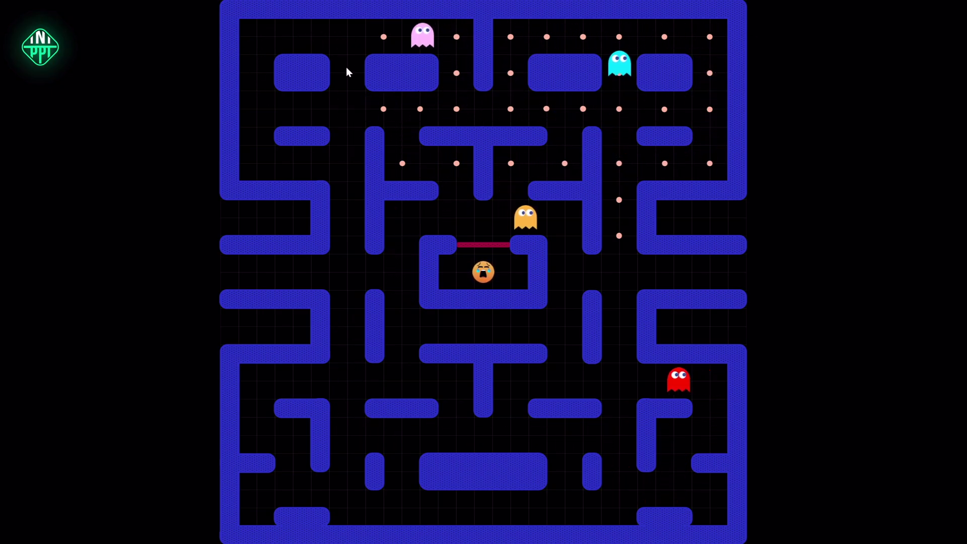
pyautogui.click(384, 109)
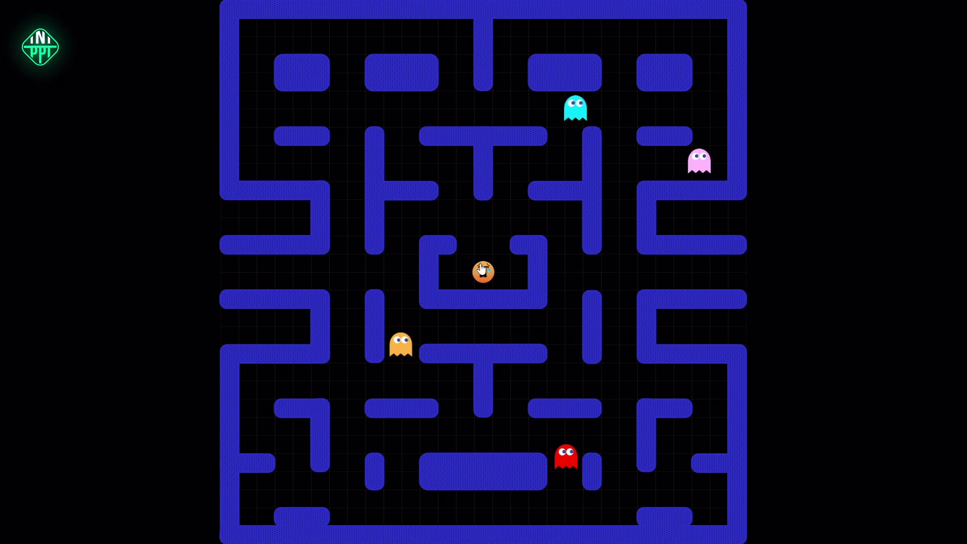
pyautogui.moveTo(484, 273)
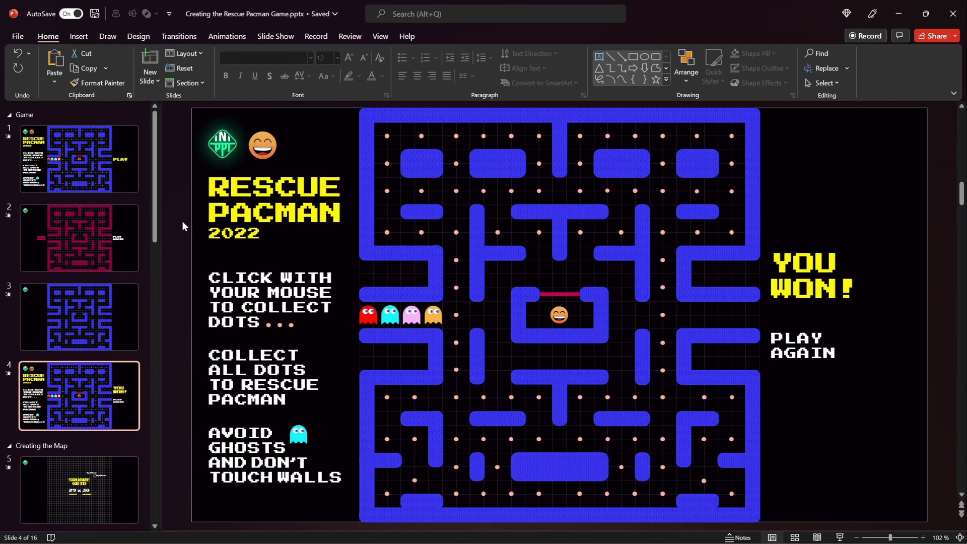
# View the Square Grid slide with its 29 x 30 layout and go to the Marking Map Walls slide
pyautogui.moveTo(152, 181); pyautogui.dragTo(158, 261)
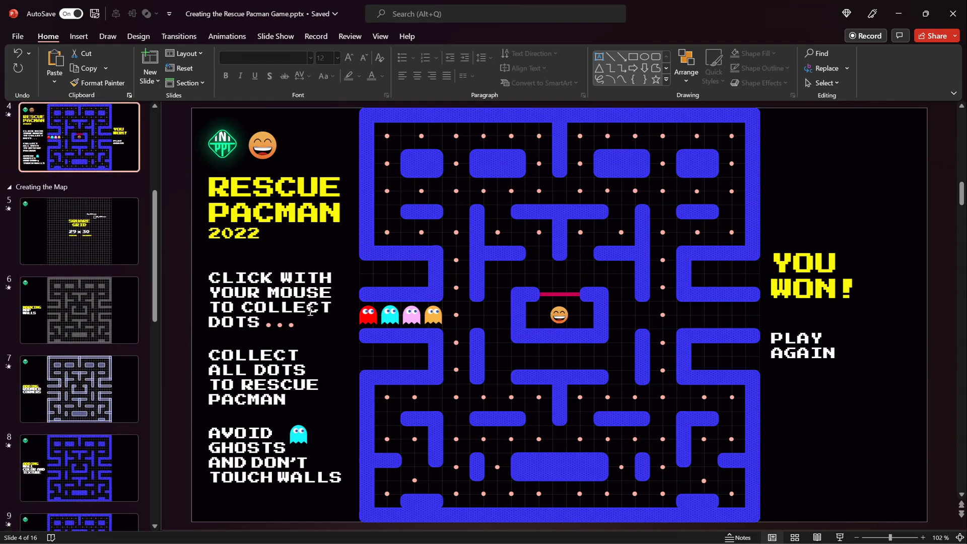
pyautogui.click(90, 234)
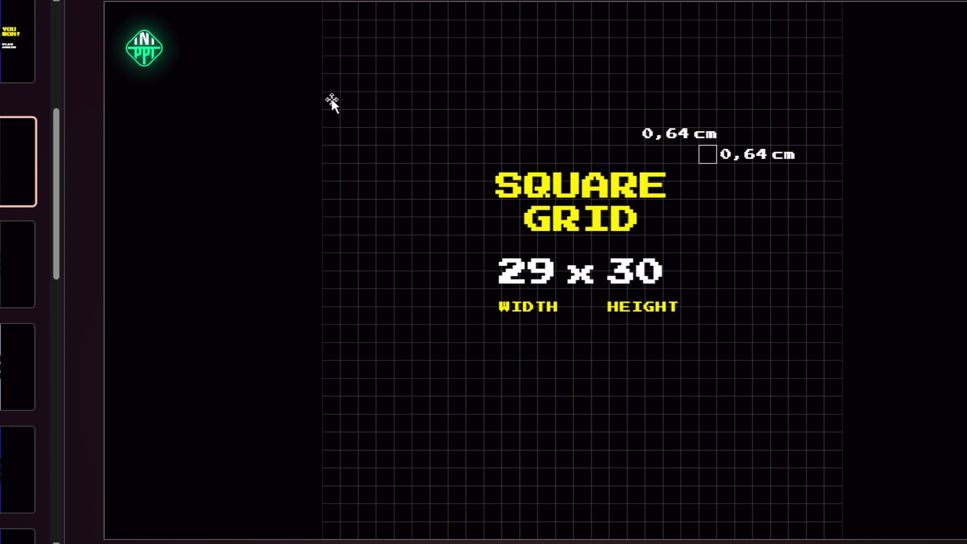
pyautogui.click(30, 264)
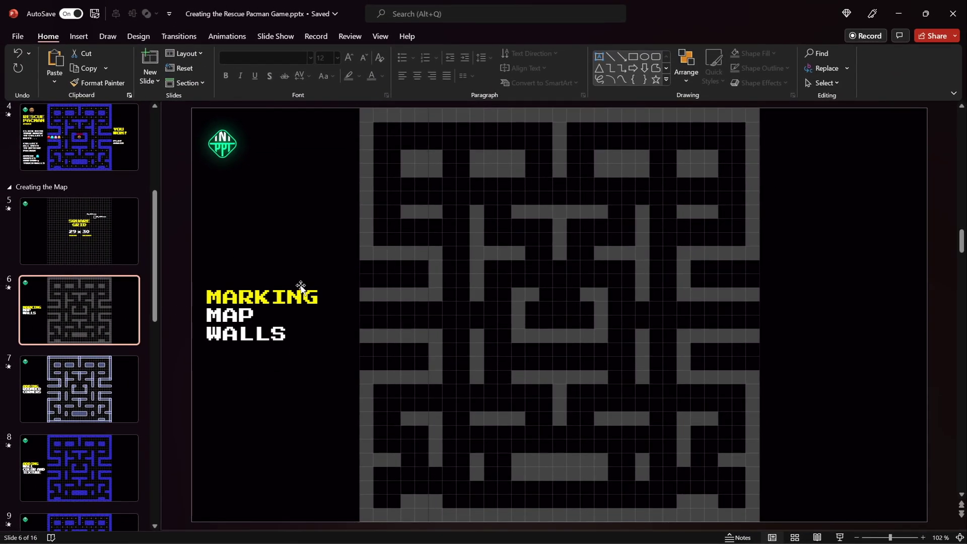
# Copy a grey wall square's formatting onto the four empty squares on either side of the short upper-right wall
pyautogui.click(365, 119)
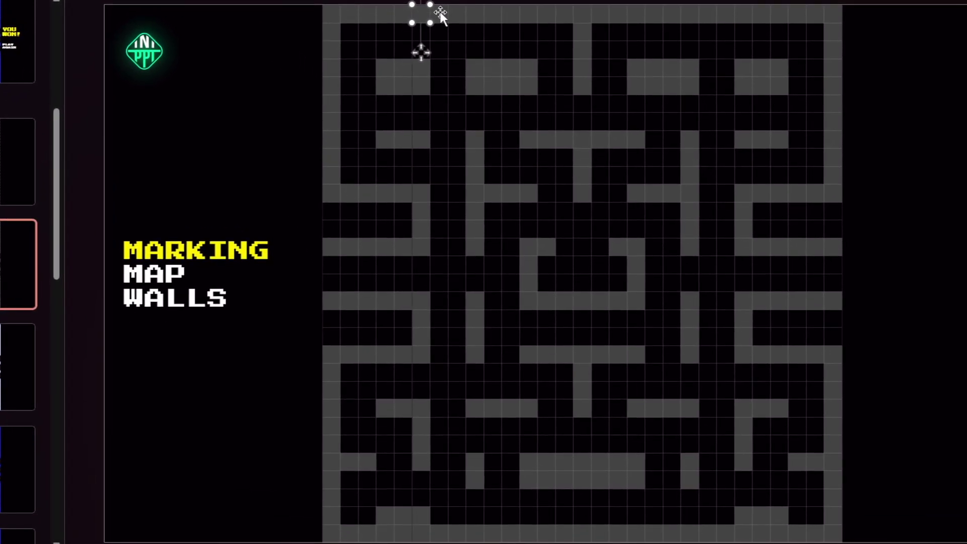
pyautogui.moveTo(440, 13); pyautogui.dragTo(459, 13)
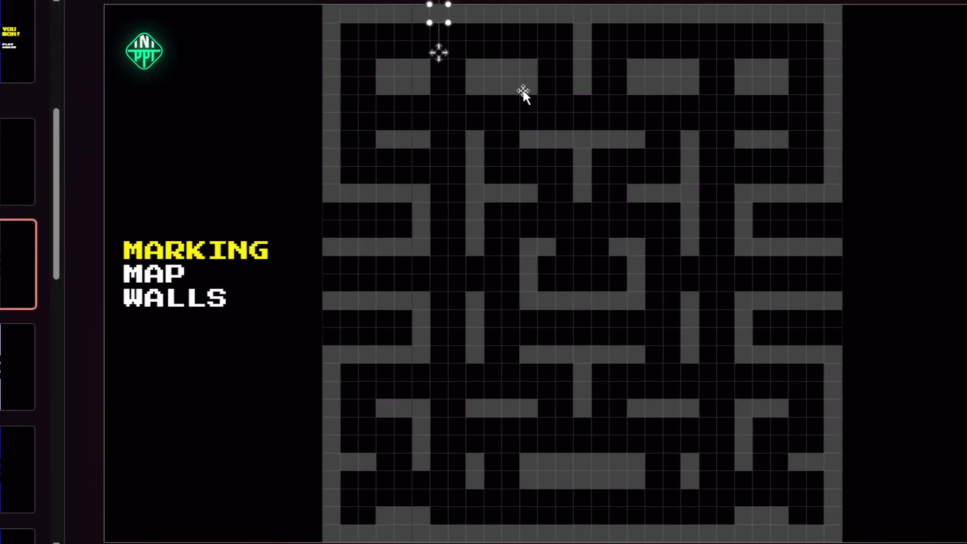
pyautogui.moveTo(476, 67); pyautogui.dragTo(512, 71)
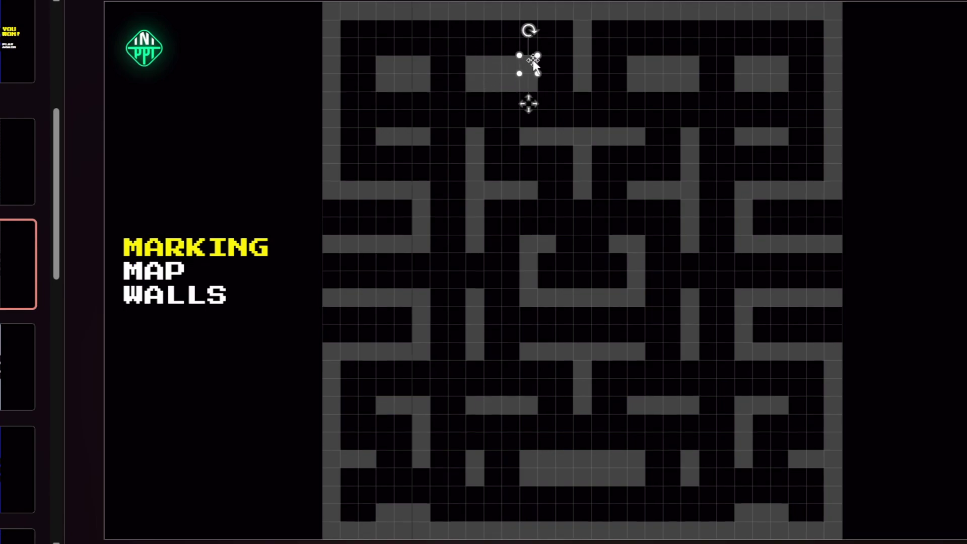
pyautogui.hotkey('ctrl', 'shift', 'c')
pyautogui.keyDown('shift'); pyautogui.click(731, 136); pyautogui.keyUp('shift')
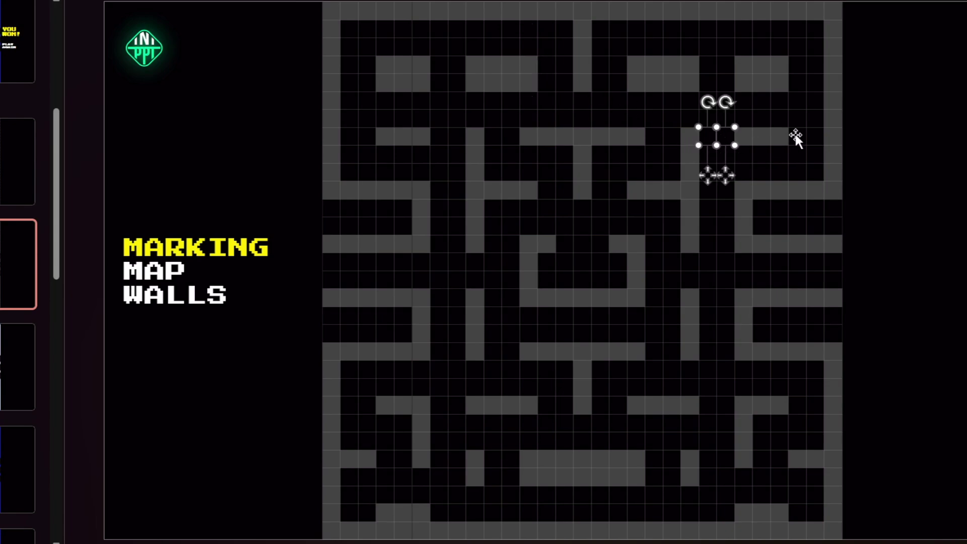
pyautogui.keyDown('shift'); pyautogui.click(798, 133); pyautogui.keyUp('shift')
pyautogui.keyDown('shift'); pyautogui.click(817, 136); pyautogui.keyUp('shift')
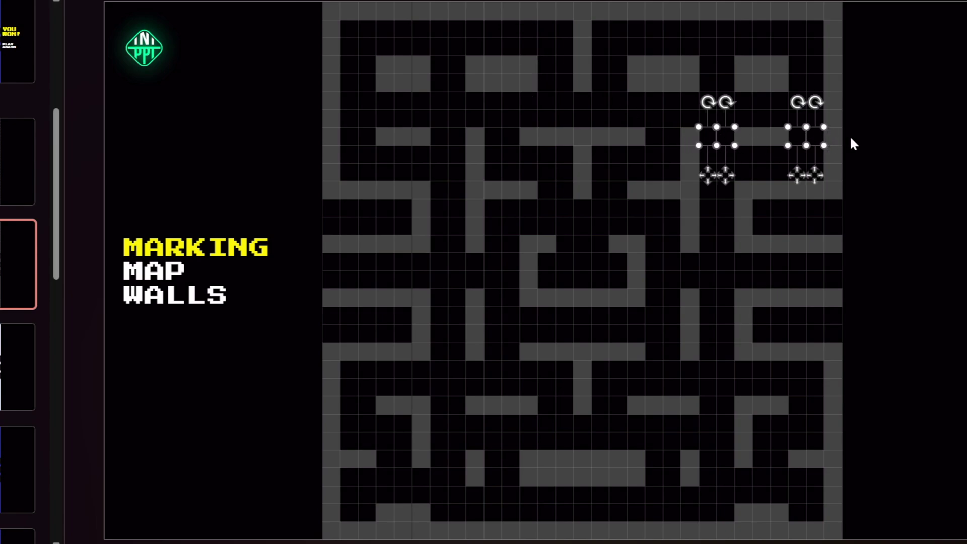
pyautogui.hotkey('ctrl', 'shift', 'v')
pyautogui.click(884, 142)
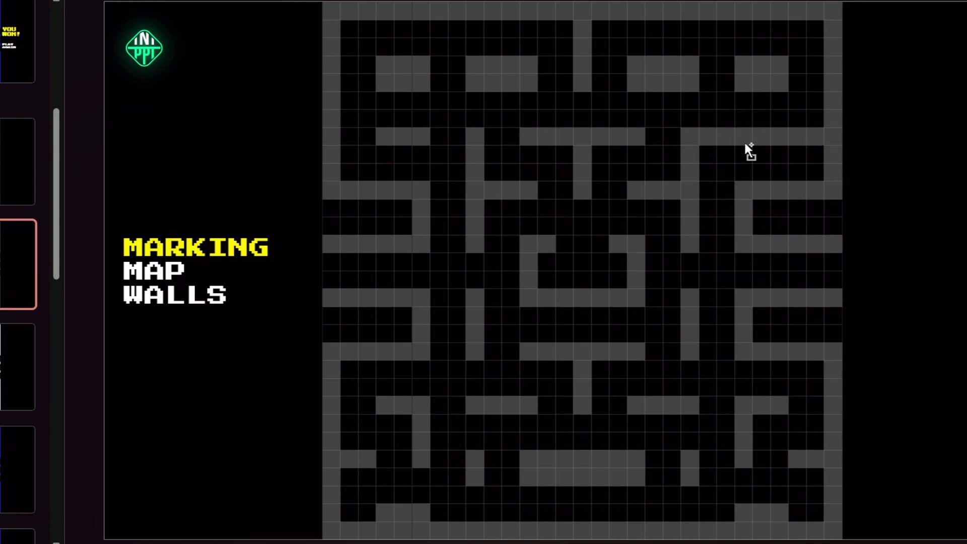
pyautogui.click(745, 140)
pyautogui.click(875, 120)
# On the Adding Rounded Corners slide, delete the rounded rectangle covering the short three-square wall at the upper left of the map
pyautogui.click(13, 355)
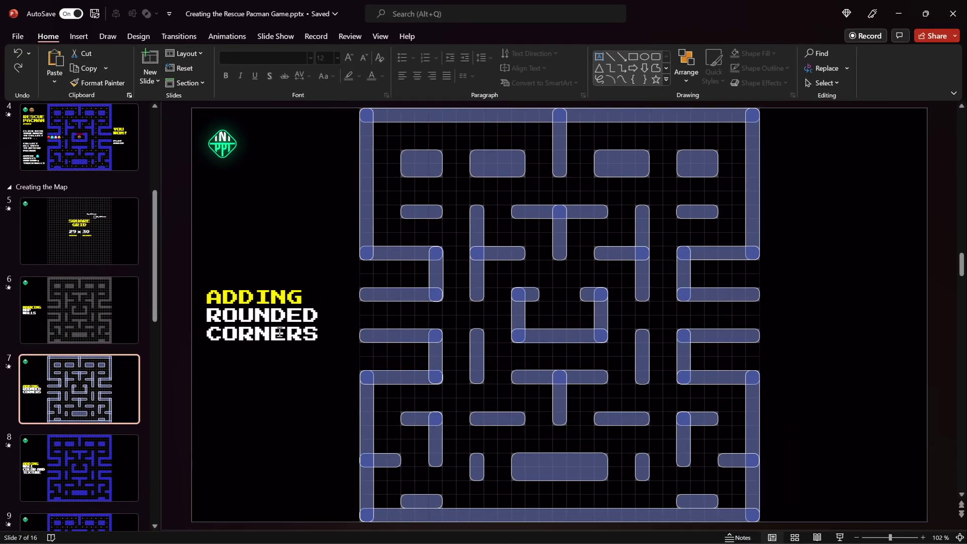
pyautogui.click(427, 215)
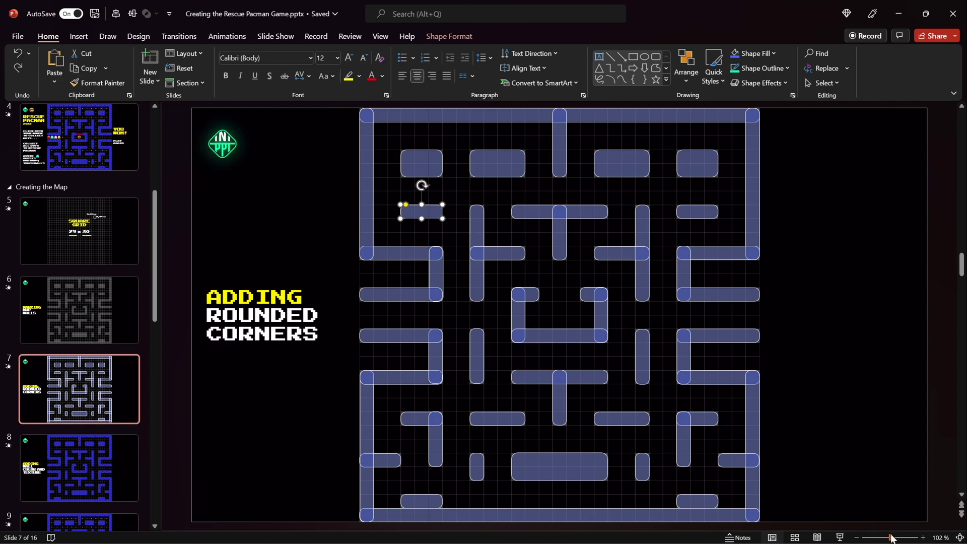
pyautogui.moveTo(890, 537); pyautogui.dragTo(898, 538)
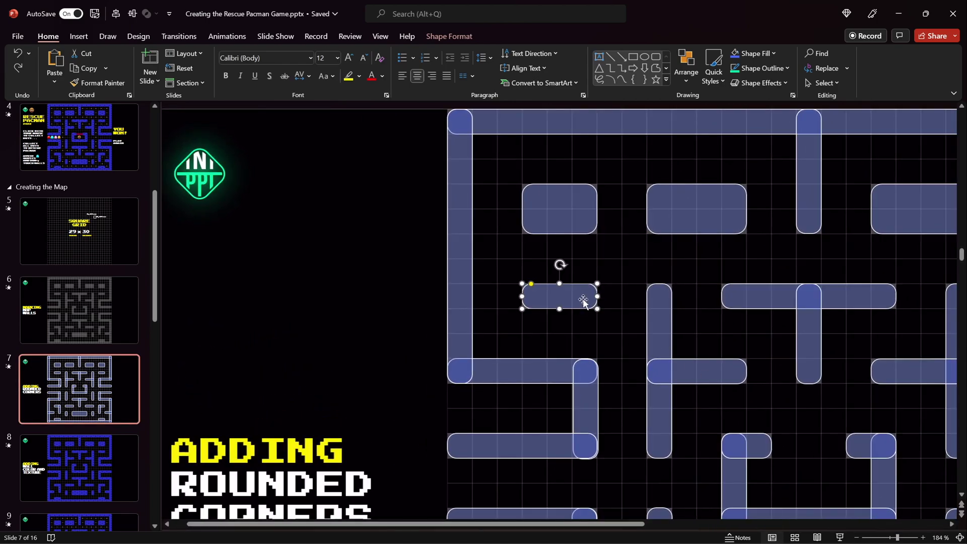
pyautogui.press('Delete')
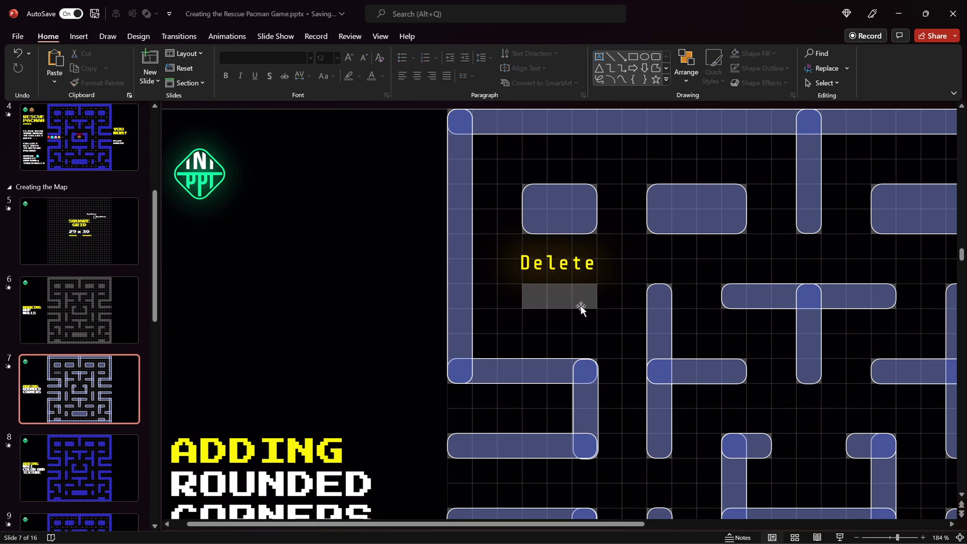
# Draw a rounded rectangle exactly over the three grey squares of the short upper-left wall
pyautogui.click(776, 299)
pyautogui.moveTo(775, 296); pyautogui.dragTo(583, 295)
pyautogui.moveTo(697, 296); pyautogui.dragTo(597, 298)
pyautogui.click(602, 300)
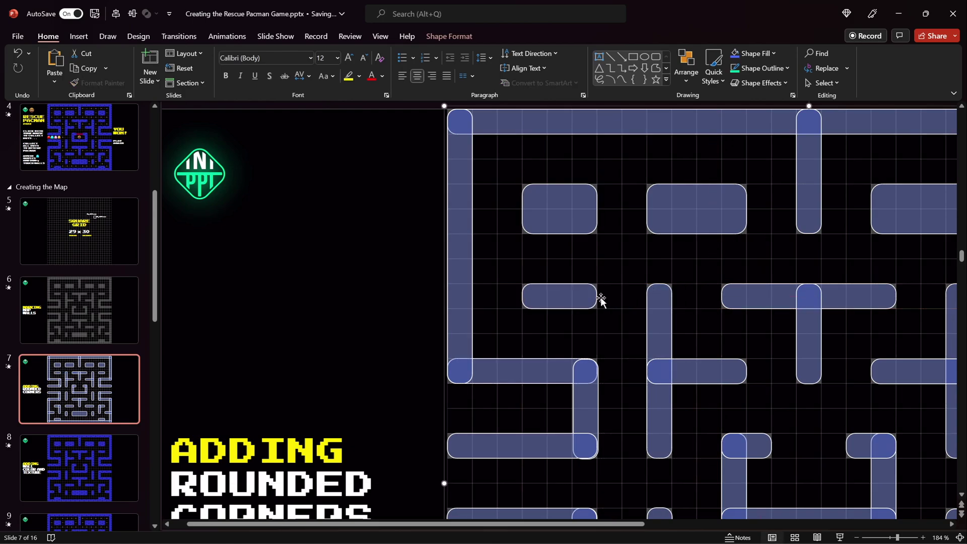
pyautogui.click(414, 292)
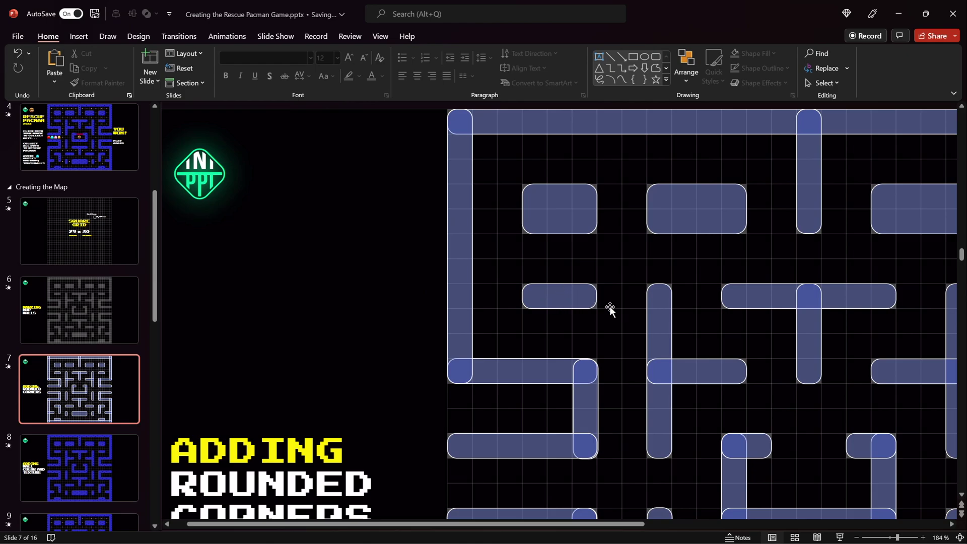
# Try to merge the upper outer wall pieces and the blocks beneath them into one shape with Union
pyautogui.click(960, 537)
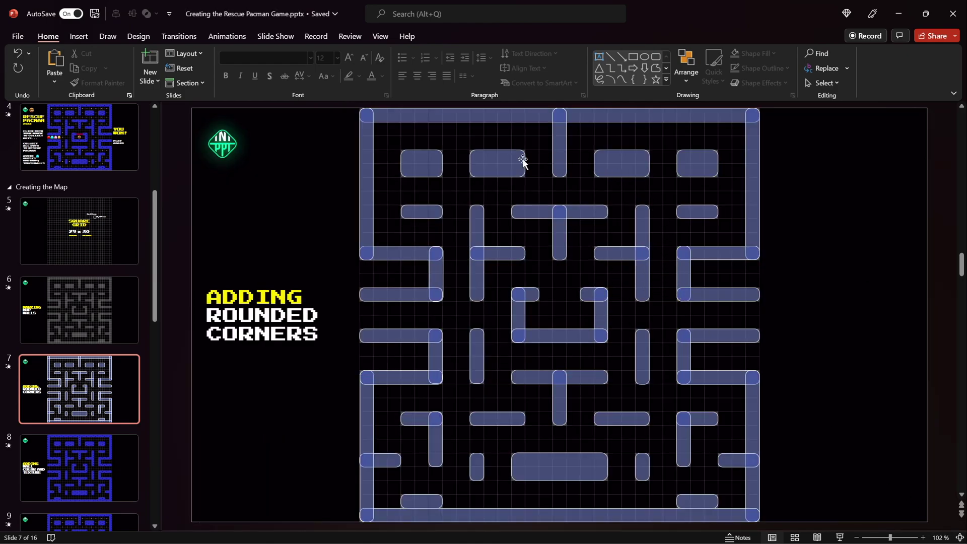
pyautogui.click(365, 183)
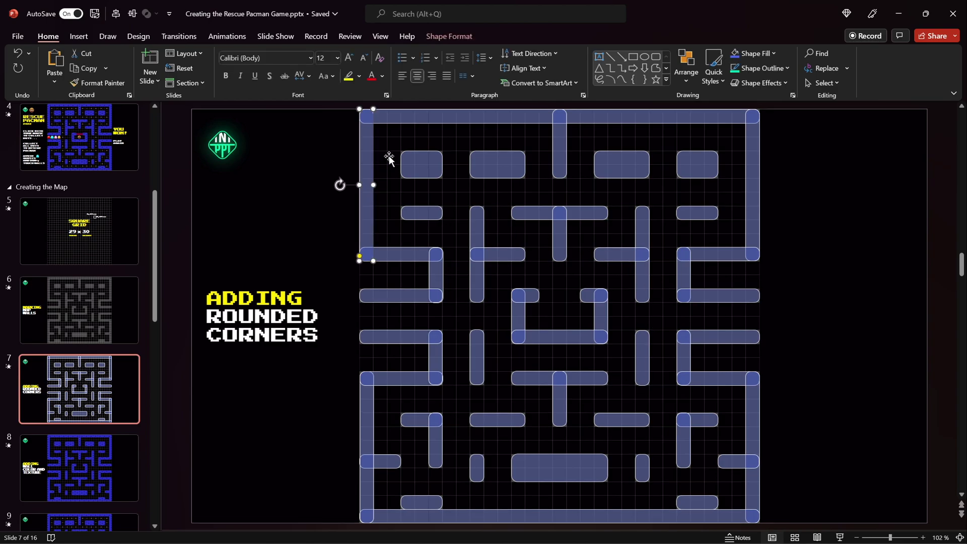
pyautogui.keyDown('shift'); pyautogui.click(410, 119); pyautogui.keyUp('shift')
pyautogui.keyDown('shift'); pyautogui.click(426, 166); pyautogui.keyUp('shift')
pyautogui.keyDown('shift'); pyautogui.click(492, 166); pyautogui.keyUp('shift')
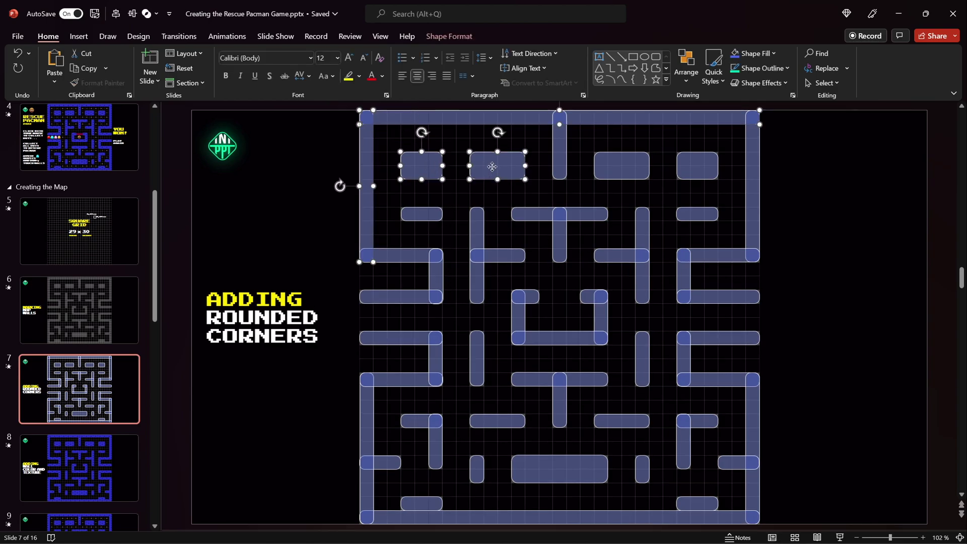
pyautogui.keyDown('shift'); pyautogui.click(558, 158); pyautogui.keyUp('shift')
pyautogui.keyDown('shift'); pyautogui.click(624, 167); pyautogui.keyUp('shift')
pyautogui.keyDown('shift'); pyautogui.click(687, 171); pyautogui.keyUp('shift')
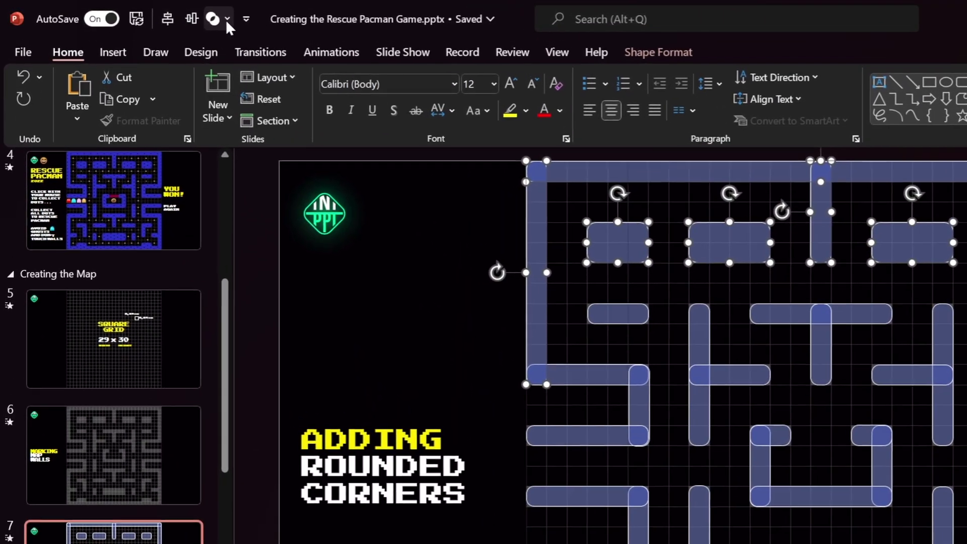
pyautogui.click(156, 14)
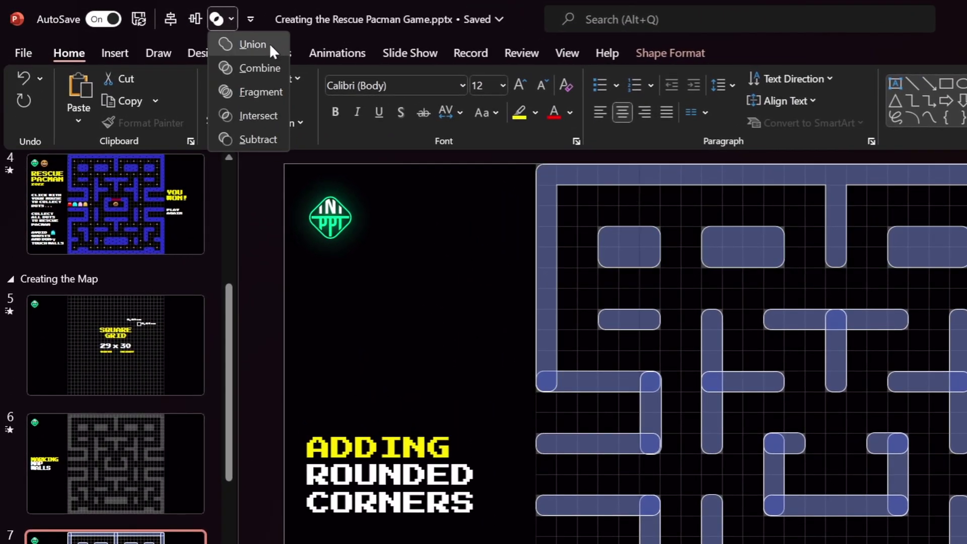
pyautogui.click(415, 271)
pyautogui.click(429, 282)
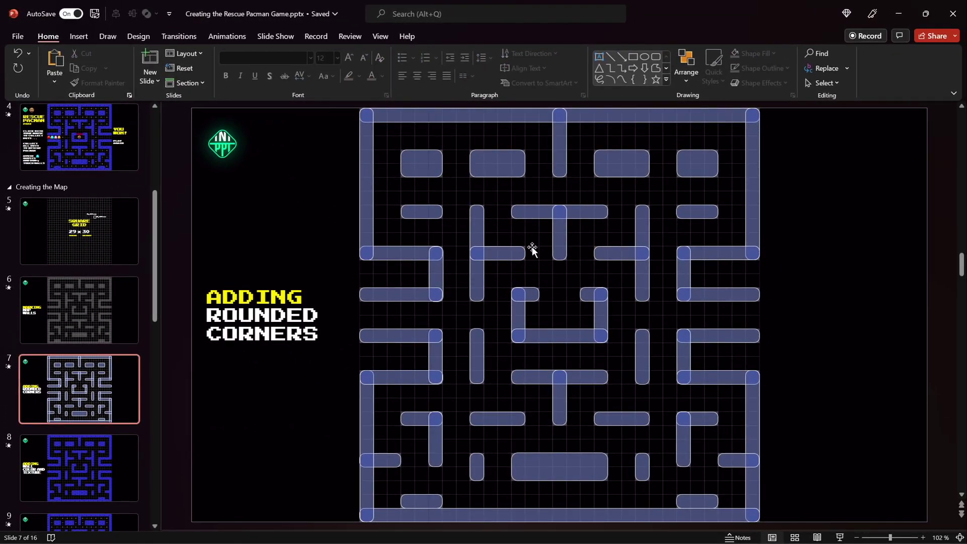
# On the Adding Wall Color and Texture slide, try shifting the merged blue wall shape, and undo the move
pyautogui.click(126, 452)
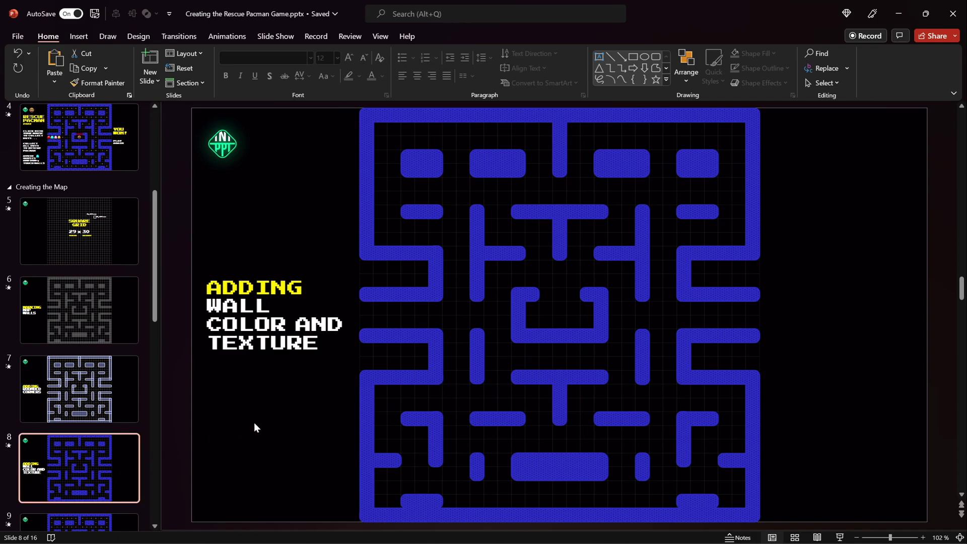
pyautogui.click(446, 260)
pyautogui.moveTo(436, 267)
pyautogui.mouseDown()
pyautogui.moveTo(443, 253)
pyautogui.moveTo(458, 292)
pyautogui.moveTo(440, 276)
pyautogui.mouseUp()
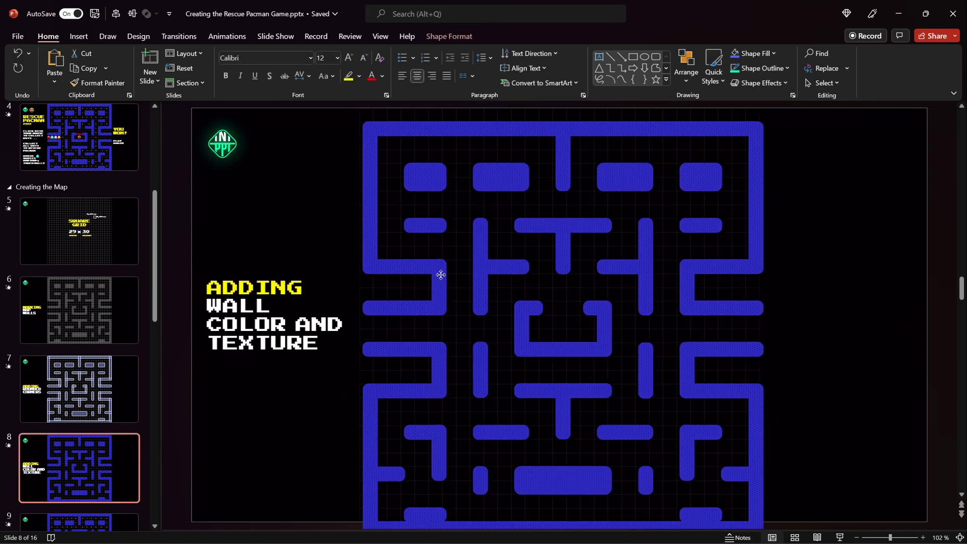
pyautogui.hotkey('ctrl', 'z')
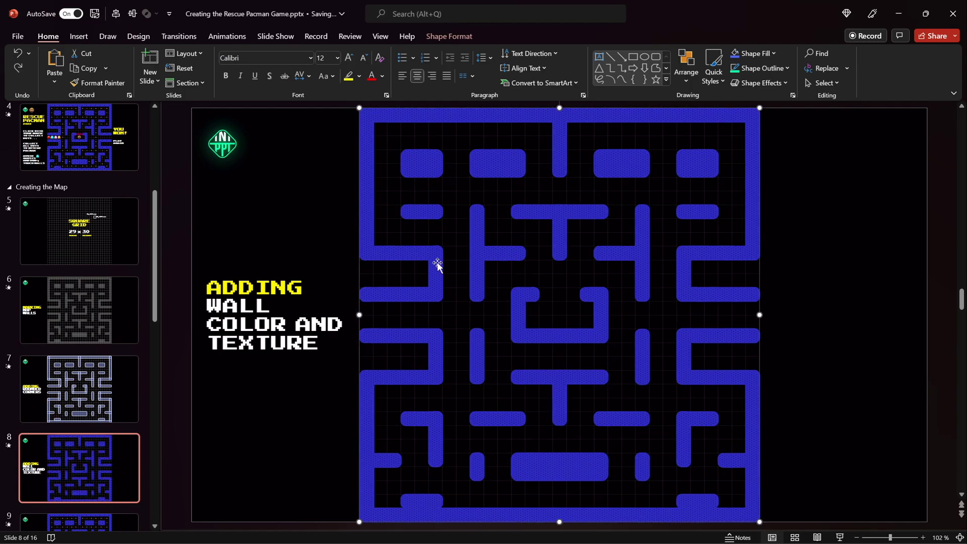
# Show the merged blue wall's edit points to examine its outline, and leave point editing
pyautogui.rightClick(437, 265)
pyautogui.click(476, 344)
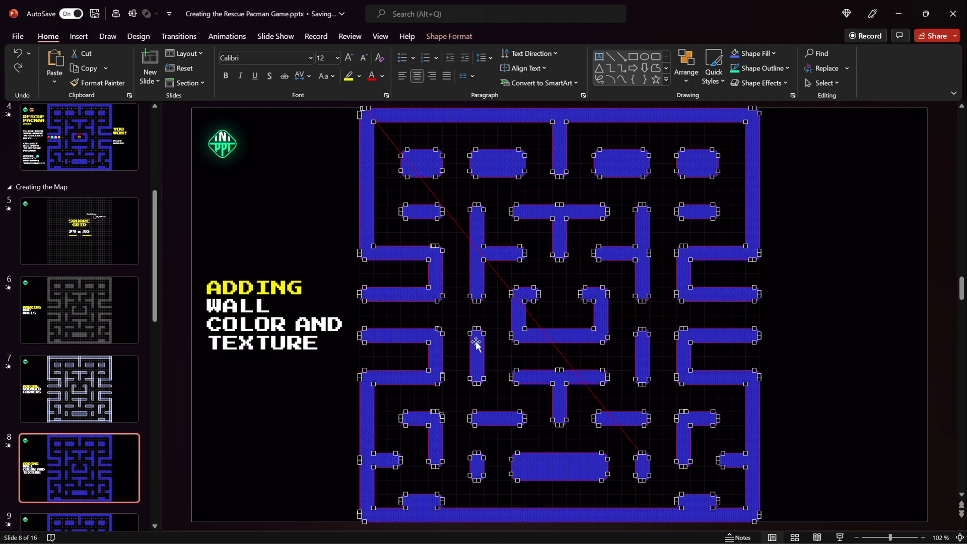
pyautogui.click(326, 223)
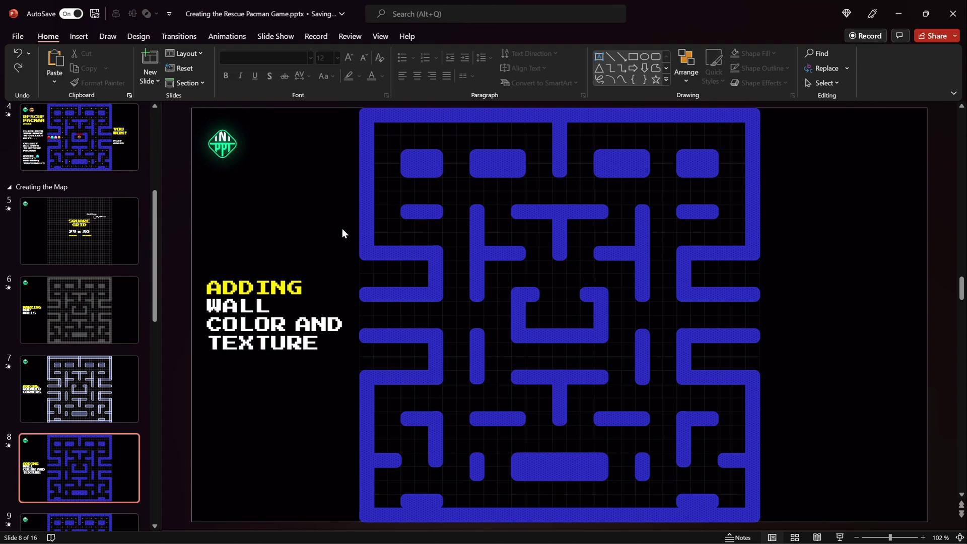
# Inspect the blue wall's pattern fill, its custom background colour and its line settings in the shape formatting
pyautogui.click(478, 254)
pyautogui.rightClick(476, 254)
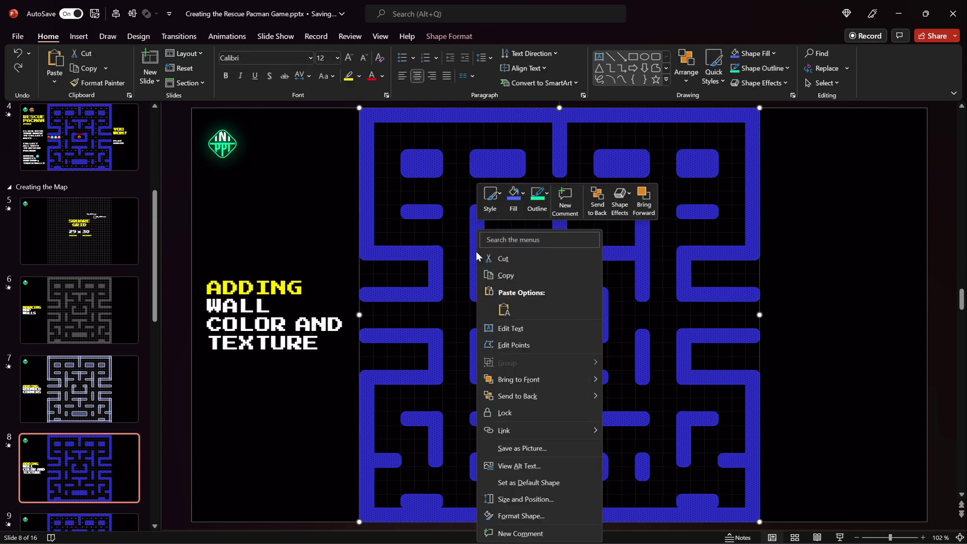
pyautogui.click(529, 516)
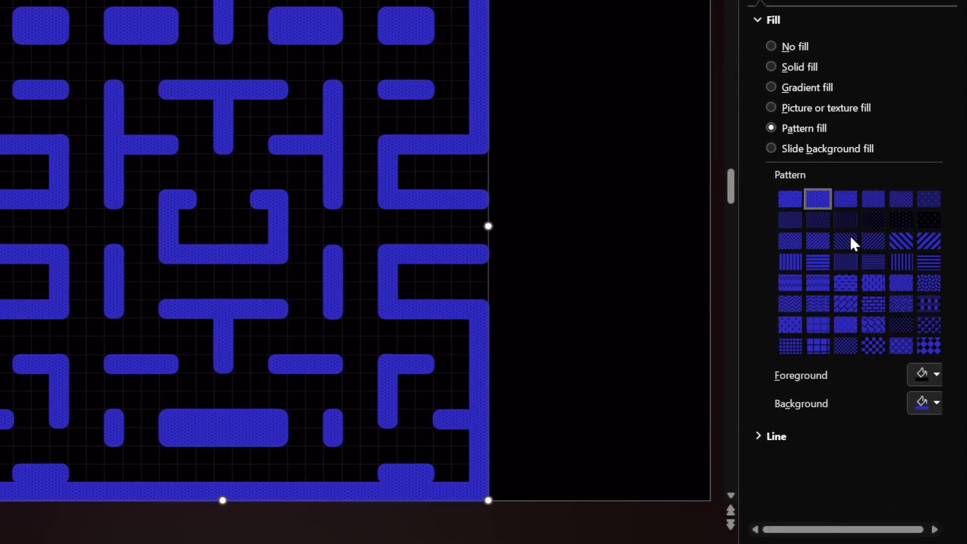
pyautogui.click(935, 403)
pyautogui.click(864, 363)
pyautogui.moveTo(244, 27); pyautogui.dragTo(631, 170)
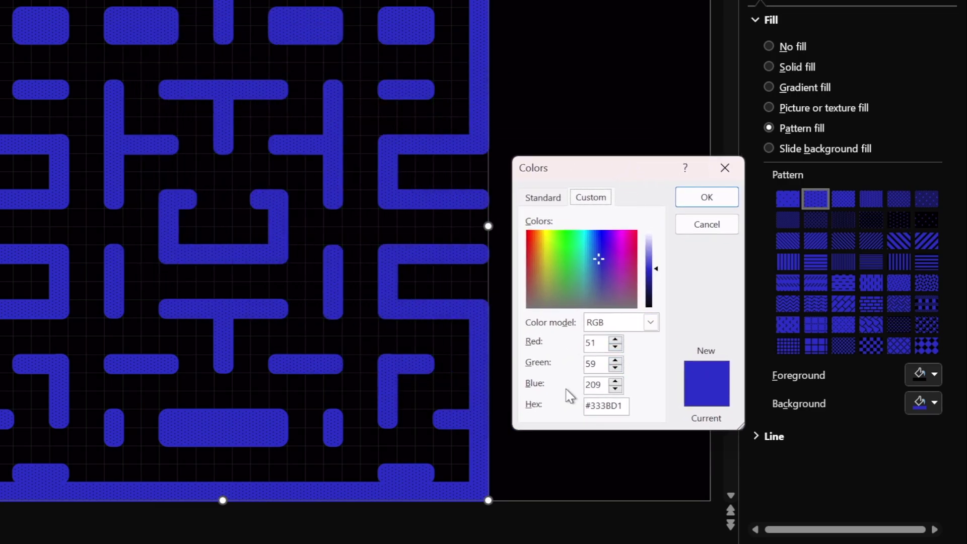
pyautogui.click(707, 197)
pyautogui.click(774, 436)
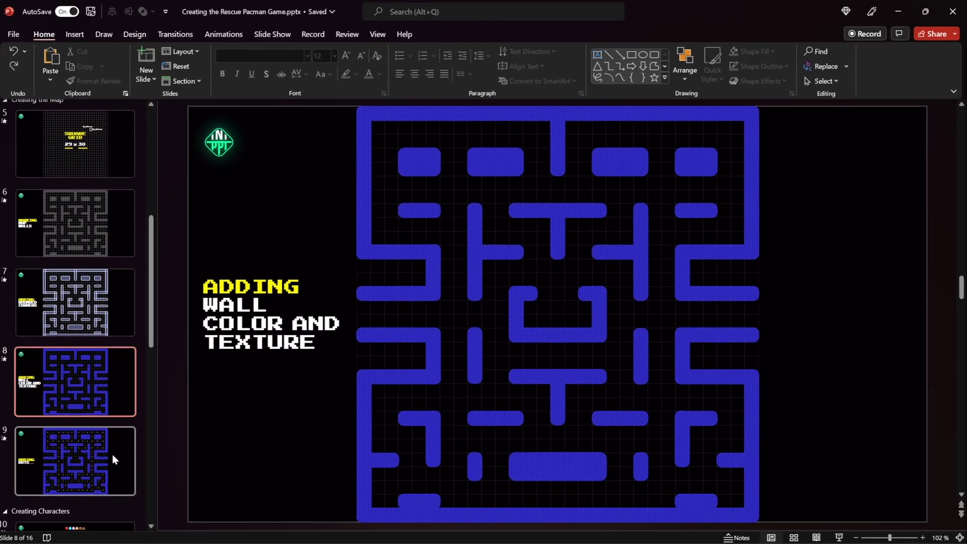
# On the Adding Dots slide, try enlarging a dot in the maze's left corridor and moving it beside the maze, and undo both changes
pyautogui.click(116, 455)
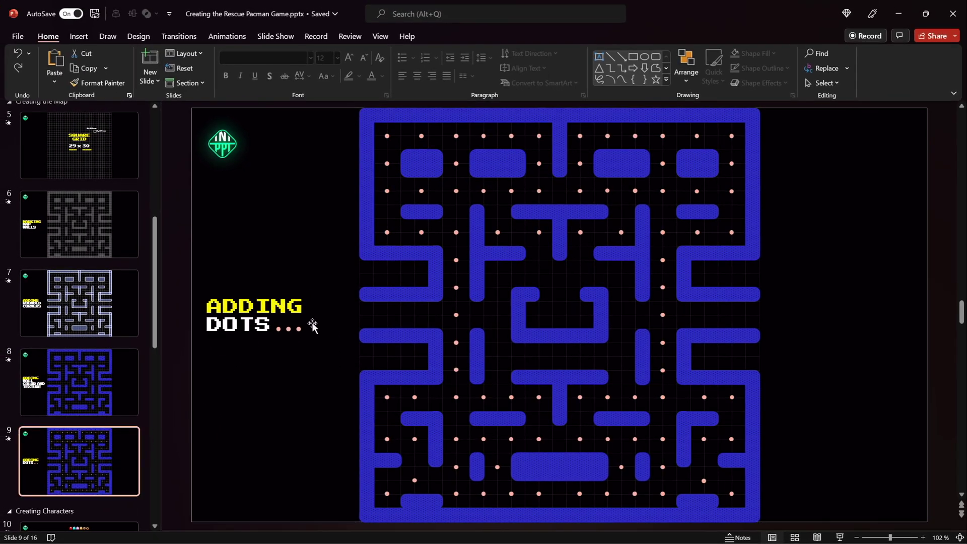
pyautogui.click(460, 317)
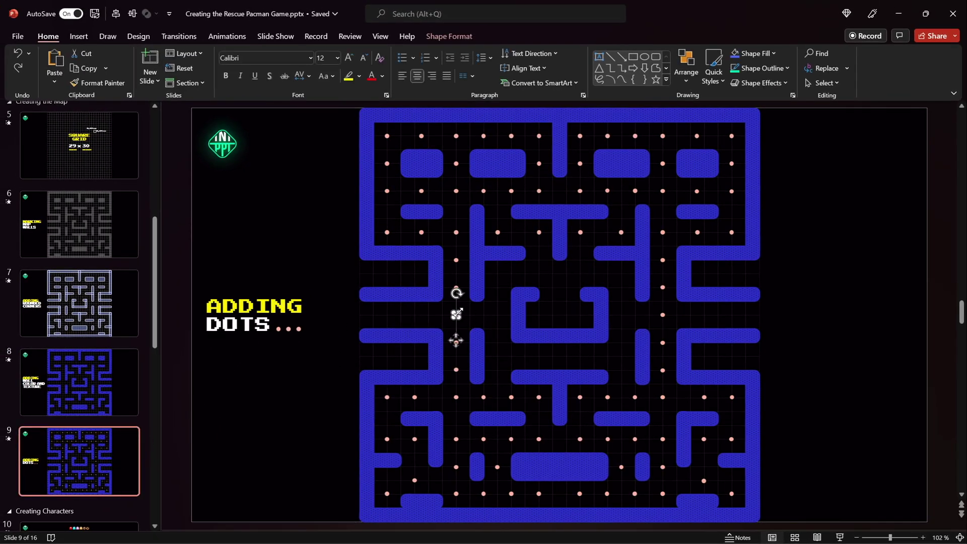
pyautogui.moveTo(460, 310); pyautogui.dragTo(497, 272)
pyautogui.moveTo(467, 314); pyautogui.dragTo(309, 230)
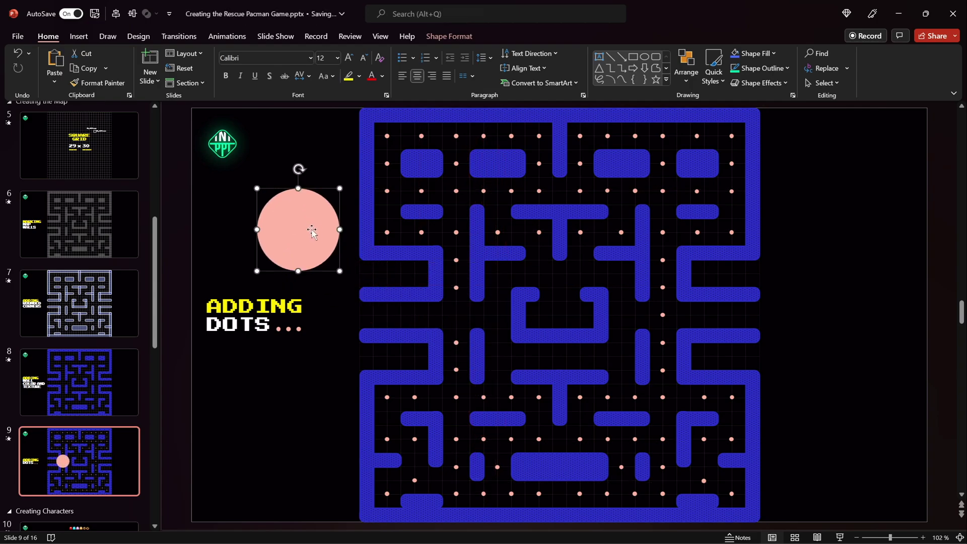
pyautogui.hotkey('ctrl', 'z')
pyautogui.hotkey('ctrl', 'z')
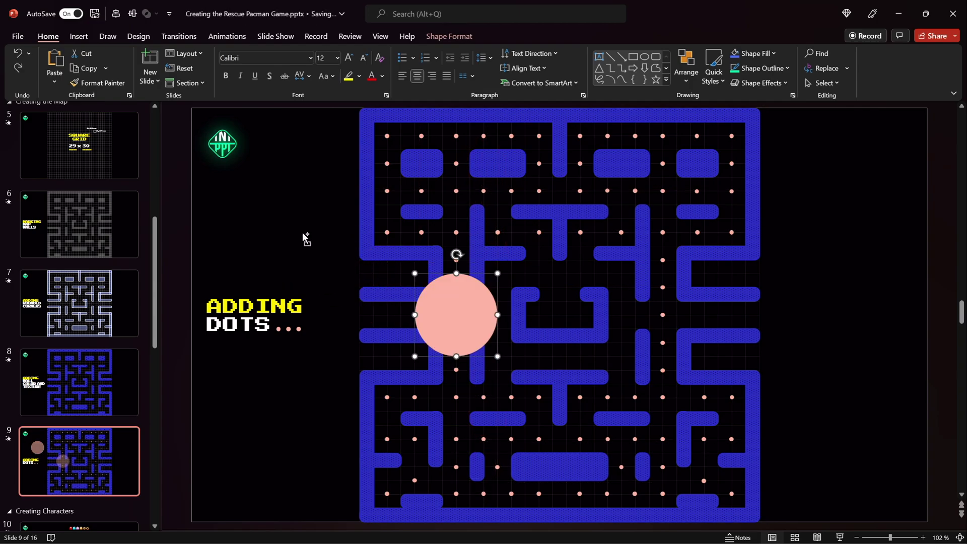
pyautogui.click(325, 251)
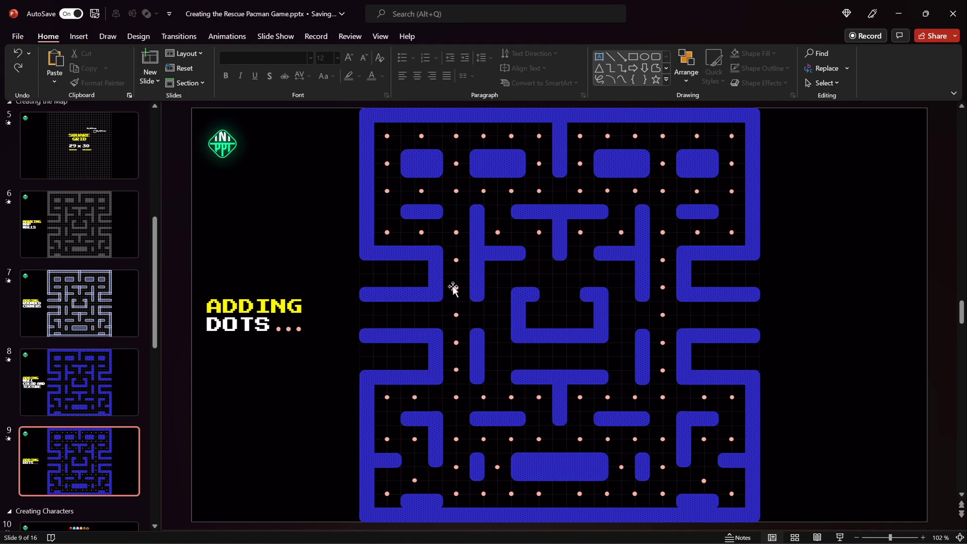
# Go to the Creating Game Characters slide and examine the shapes that make up the ghosts and the laughing face
pyautogui.click(620, 233)
pyautogui.scroll(-5, 158, 350)
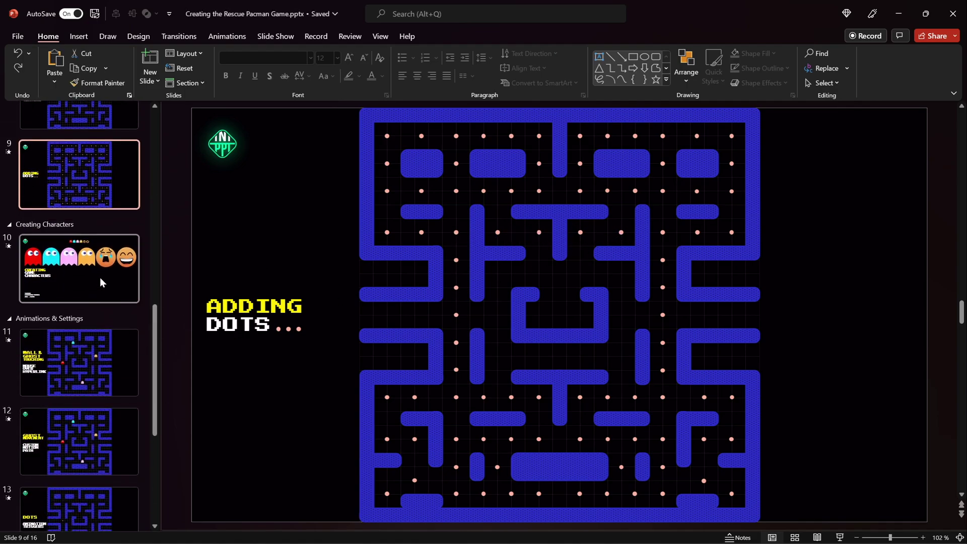
pyautogui.click(100, 279)
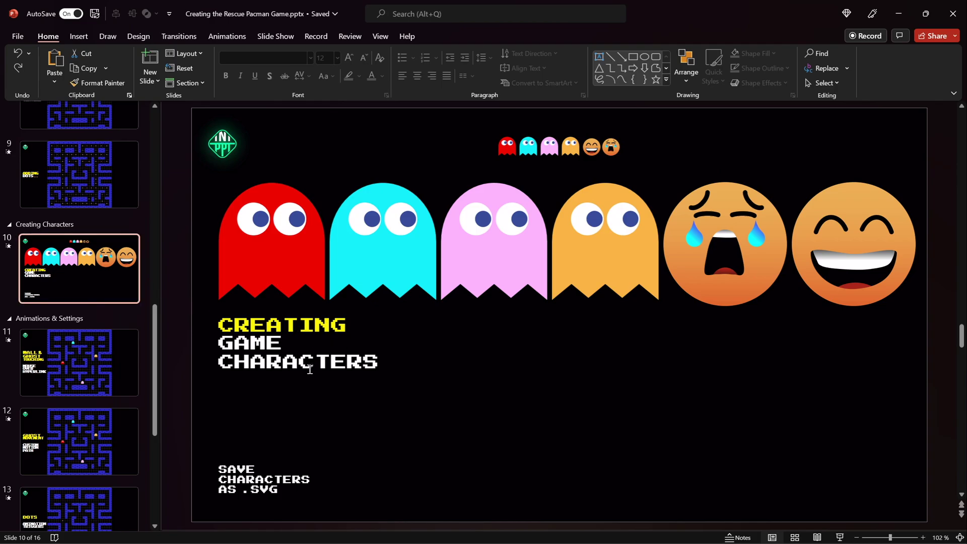
pyautogui.click(289, 278)
pyautogui.click(376, 259)
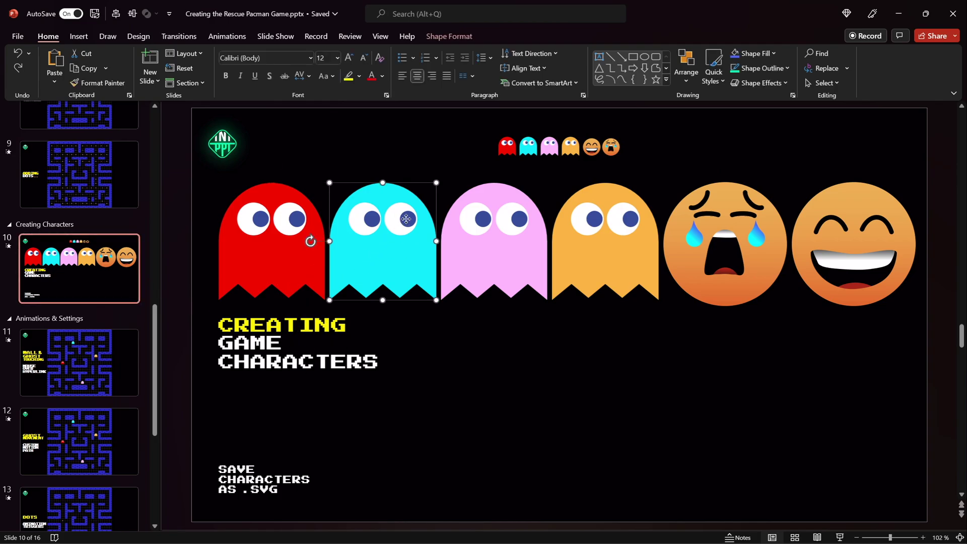
pyautogui.click(494, 254)
pyautogui.click(624, 258)
pyautogui.click(842, 264)
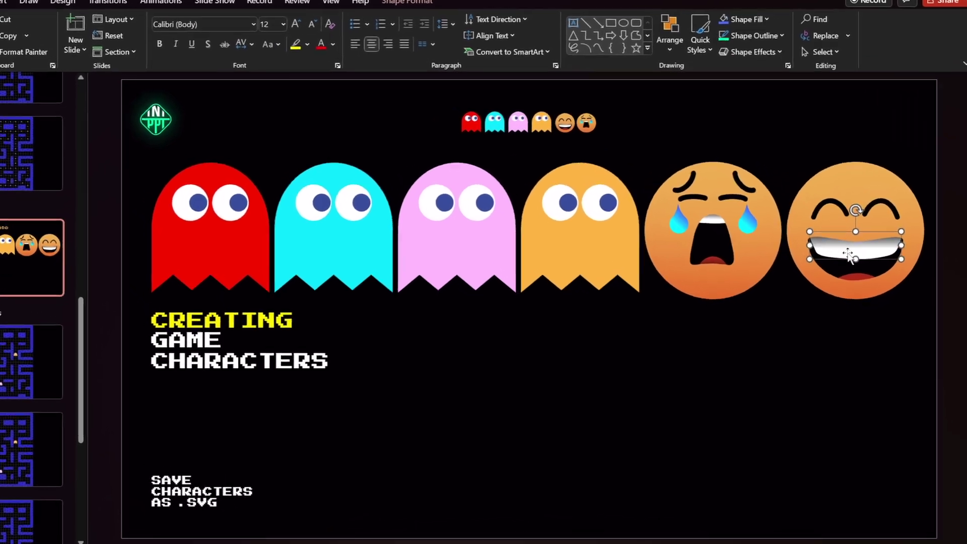
# Move the red tongue slightly upward inside the laughing face's mouth
pyautogui.click(861, 278)
pyautogui.click(857, 277)
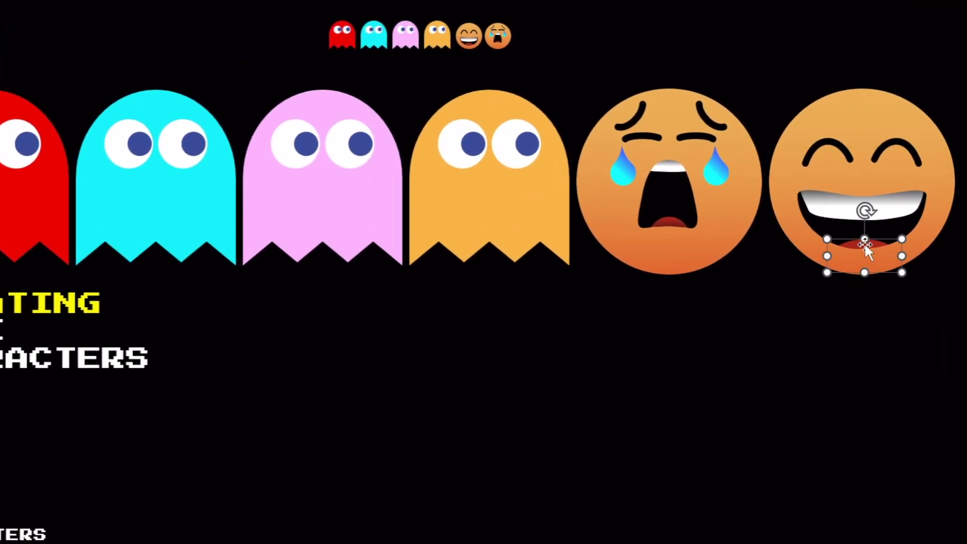
pyautogui.moveTo(864, 244)
pyautogui.mouseDown()
pyautogui.moveTo(864, 216)
pyautogui.moveTo(864, 234)
pyautogui.mouseUp()
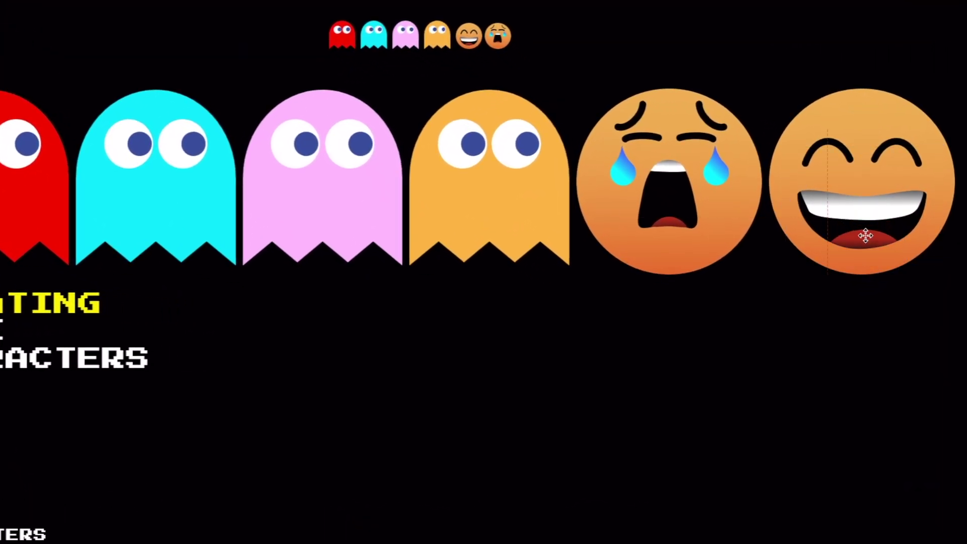
# Try reshaping the laughing face's left eye by editing its points, and undo the change
pyautogui.click(833, 148)
pyautogui.rightClick(835, 150)
pyautogui.click(890, 318)
pyautogui.moveTo(841, 136); pyautogui.dragTo(816, 144)
pyautogui.click(766, 296)
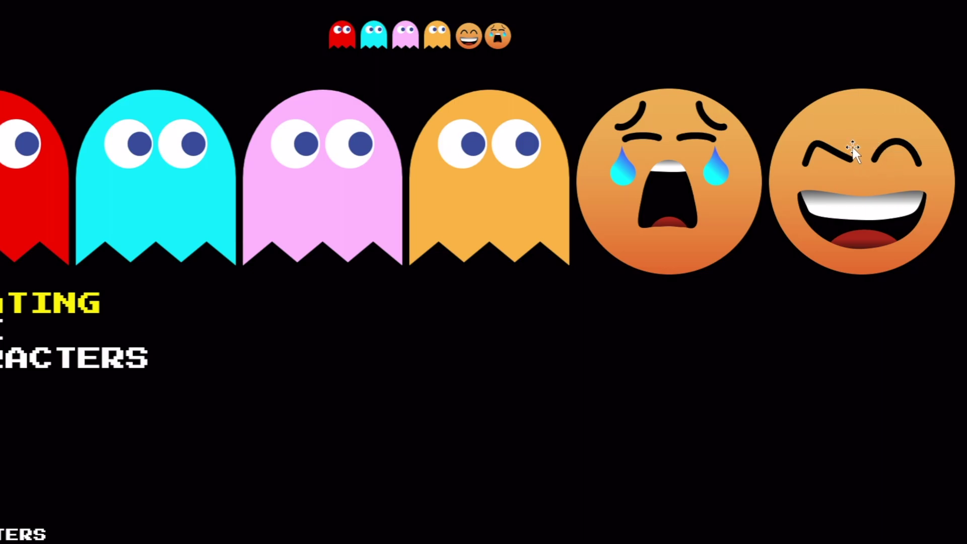
pyautogui.hotkey('ctrl', 'z')
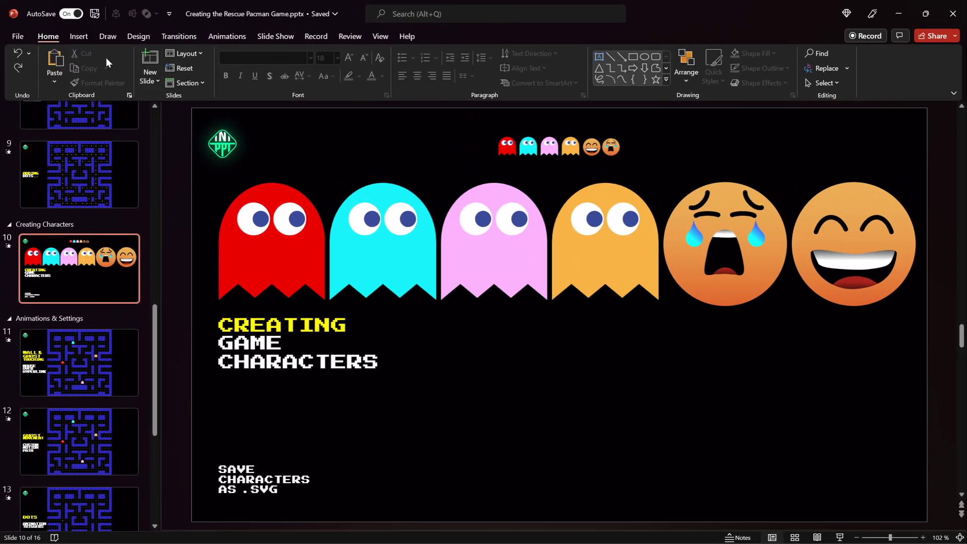
# Draw a Flowchart Delay shape below the orange ghost, rotate it dome-up and resize it to the ghost's width, about 4.89 by 5.02 cm
pyautogui.click(81, 37)
pyautogui.click(189, 80)
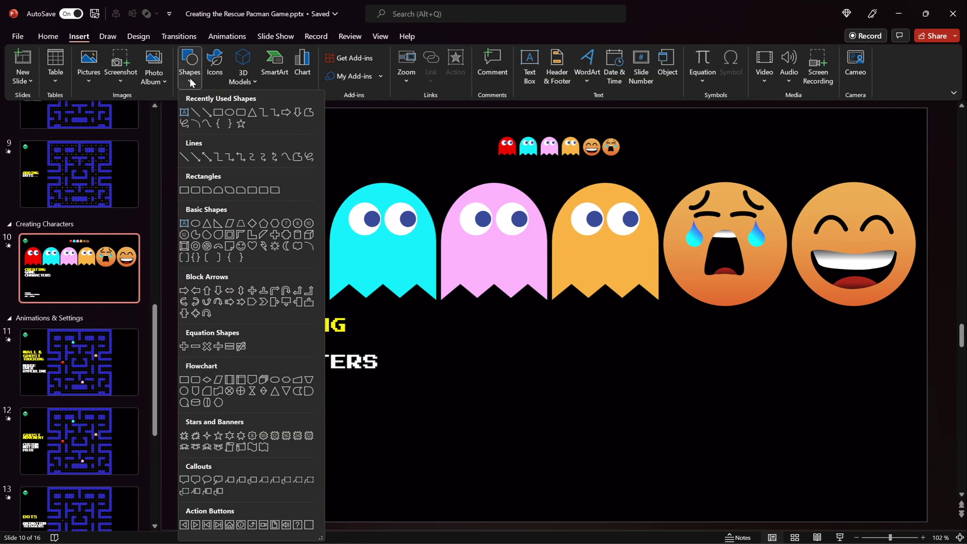
pyautogui.click(307, 391)
pyautogui.moveTo(546, 369); pyautogui.dragTo(649, 478)
pyautogui.moveTo(625, 426); pyautogui.dragTo(644, 411)
pyautogui.moveTo(614, 328); pyautogui.dragTo(579, 370)
pyautogui.moveTo(670, 372); pyautogui.dragTo(658, 376)
pyautogui.moveTo(553, 374); pyautogui.dragTo(552, 376)
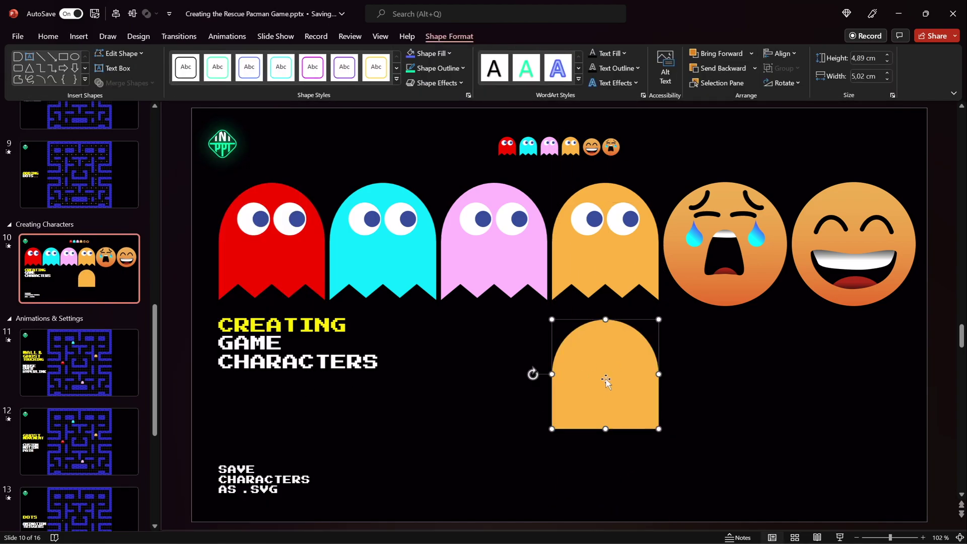
# Draw a rectangle about 1.08 cm high flush beneath the orange dome and stretch it to the dome's full width
pyautogui.click(78, 36)
pyautogui.click(189, 65)
pyautogui.click(194, 108)
pyautogui.moveTo(583, 438)
pyautogui.mouseDown()
pyautogui.moveTo(654, 465)
pyautogui.moveTo(658, 452)
pyautogui.mouseUp()
pyautogui.moveTo(584, 440); pyautogui.dragTo(552, 442)
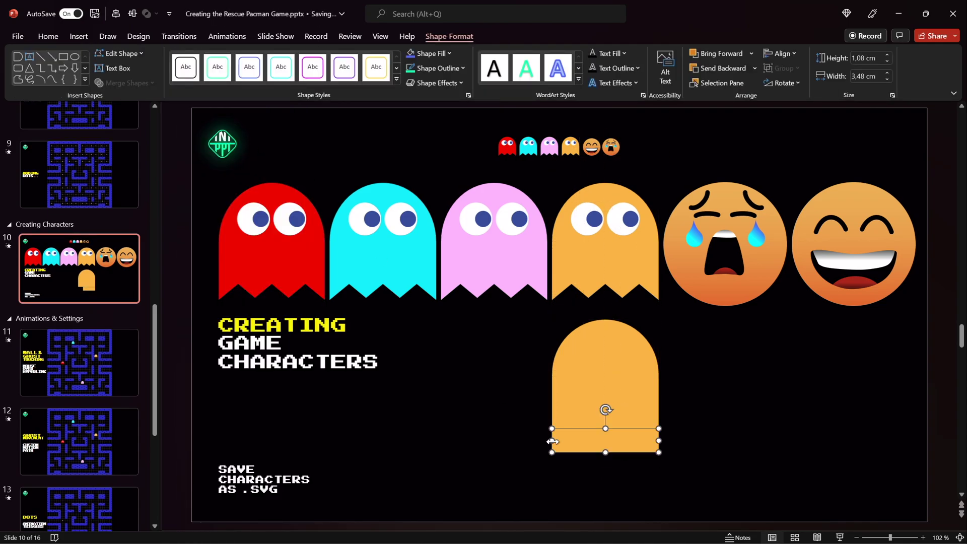
# Merge the orange dome and the rectangle into one ghost body with Union, and shift the body slightly
pyautogui.keyDown('shift'); pyautogui.click(632, 403); pyautogui.keyUp('shift')
pyautogui.click(124, 82)
pyautogui.click(116, 97)
pyautogui.click(426, 302)
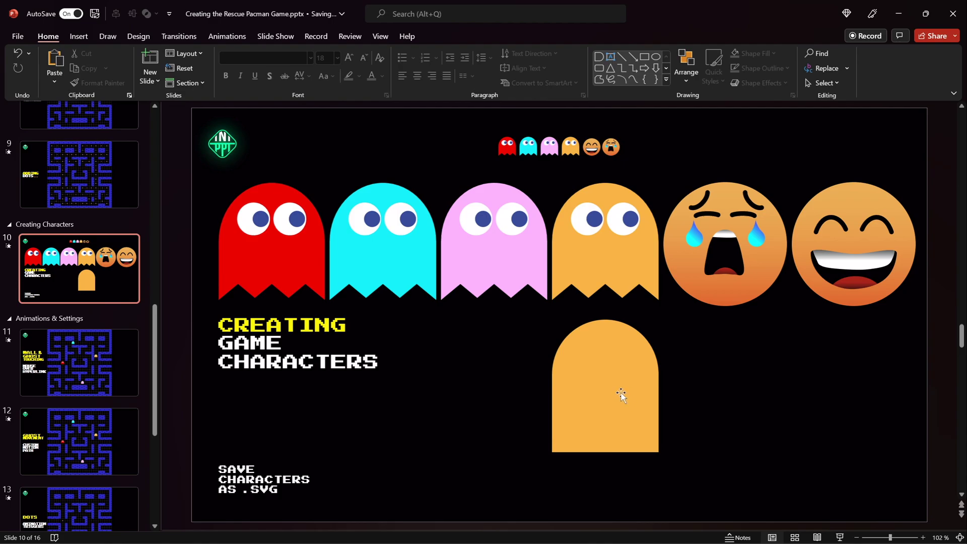
pyautogui.moveTo(619, 395); pyautogui.dragTo(611, 389)
# Draw a triangle about 1.75 cm wide and 0.9 cm high over the new ghost body and fill it blue
pyautogui.click(78, 36)
pyautogui.click(190, 65)
pyautogui.click(266, 115)
pyautogui.moveTo(694, 418)
pyautogui.mouseDown()
pyautogui.moveTo(727, 438)
pyautogui.moveTo(617, 414)
pyautogui.mouseUp()
pyautogui.click(450, 53)
pyautogui.click(449, 75)
# Align the blue triangle to the ghost body's centre and bottom edge, and place a copy directly beside it
pyautogui.keyDown('shift'); pyautogui.click(618, 374); pyautogui.keyUp('shift')
pyautogui.click(115, 13)
pyautogui.click(780, 52)
pyautogui.click(804, 155)
pyautogui.click(903, 538)
pyautogui.click(563, 444)
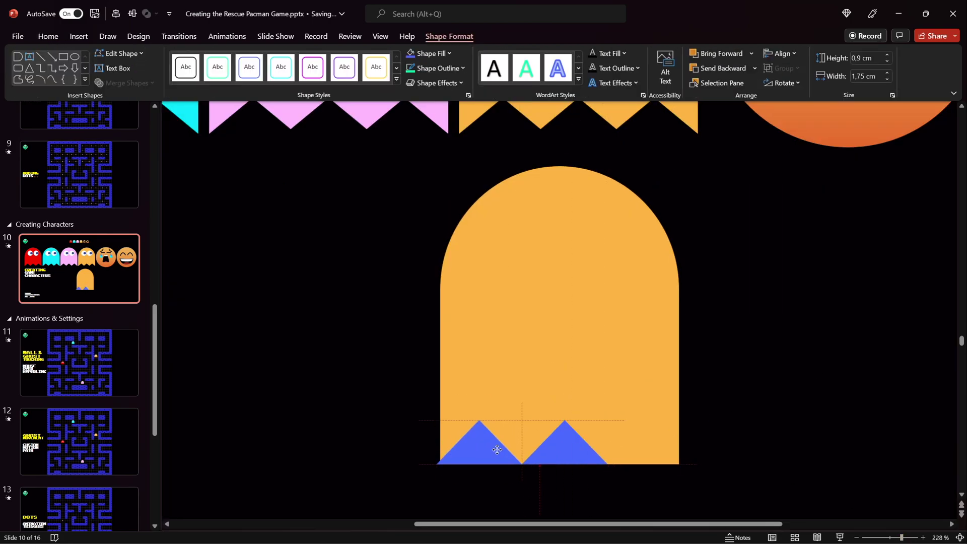
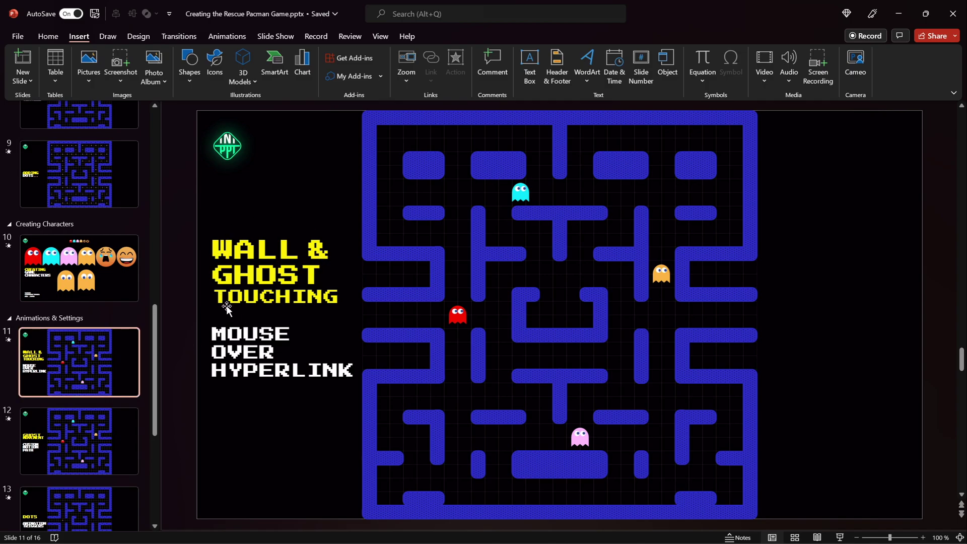
# On the Wall & Ghost Touching slide, give the maze wall a mouse-over action that hyperlinks to Slide 2
pyautogui.moveTo(423, 257); pyautogui.dragTo(438, 257)
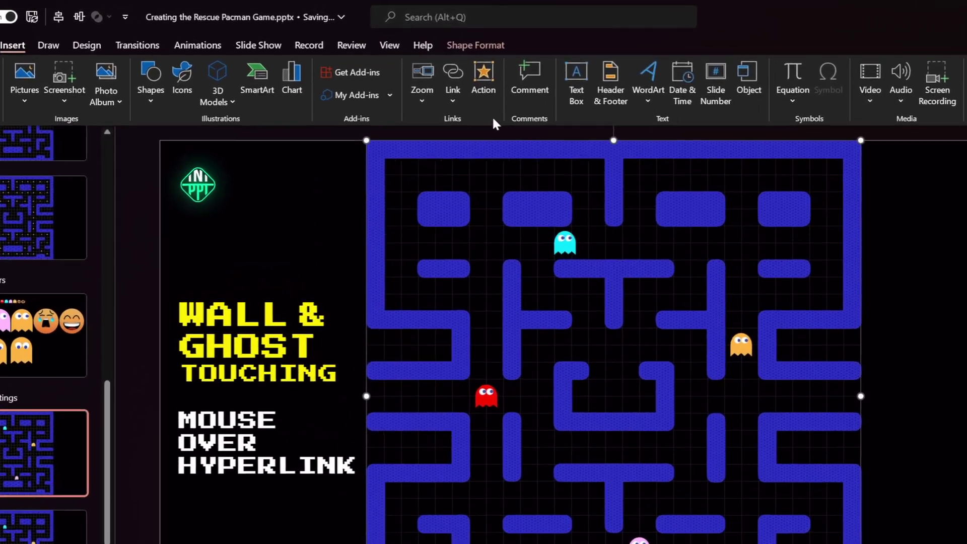
pyautogui.click(455, 64)
pyautogui.moveTo(528, 245); pyautogui.dragTo(434, 202)
pyautogui.click(402, 227)
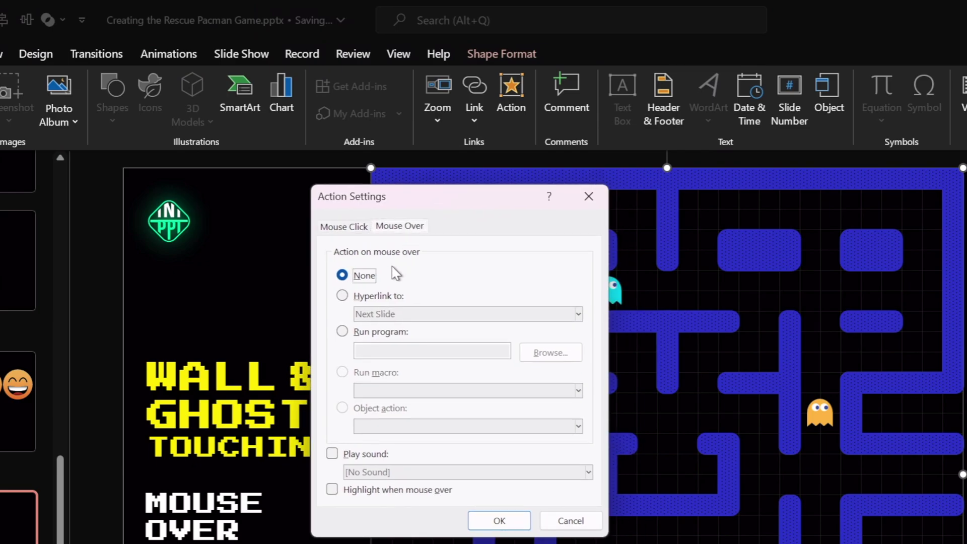
pyautogui.click(342, 297)
pyautogui.click(396, 314)
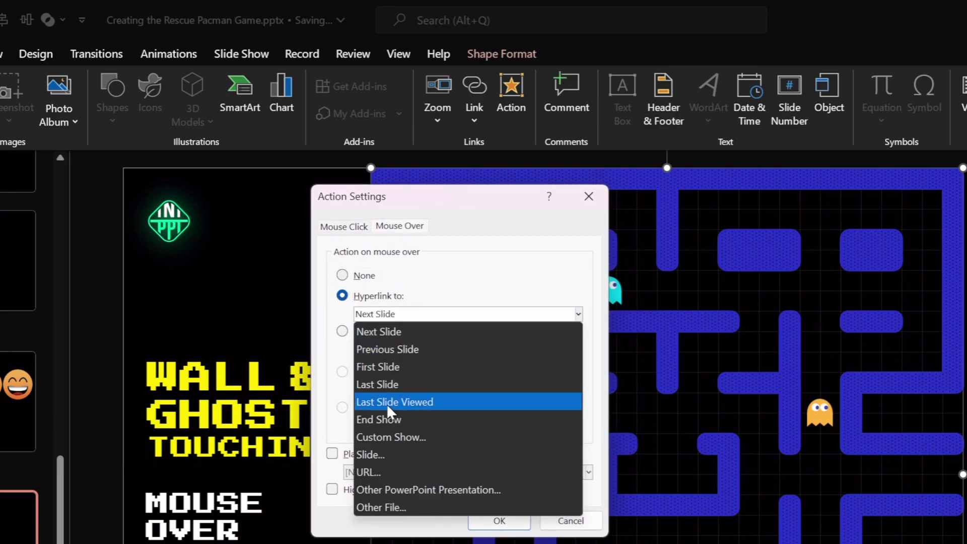
pyautogui.press('Escape')
pyautogui.click(295, 309)
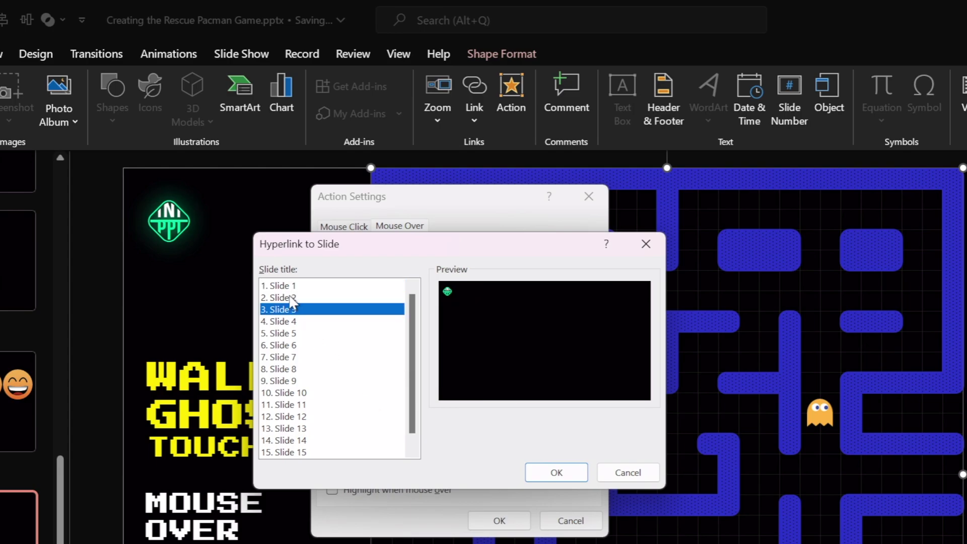
pyautogui.click(293, 298)
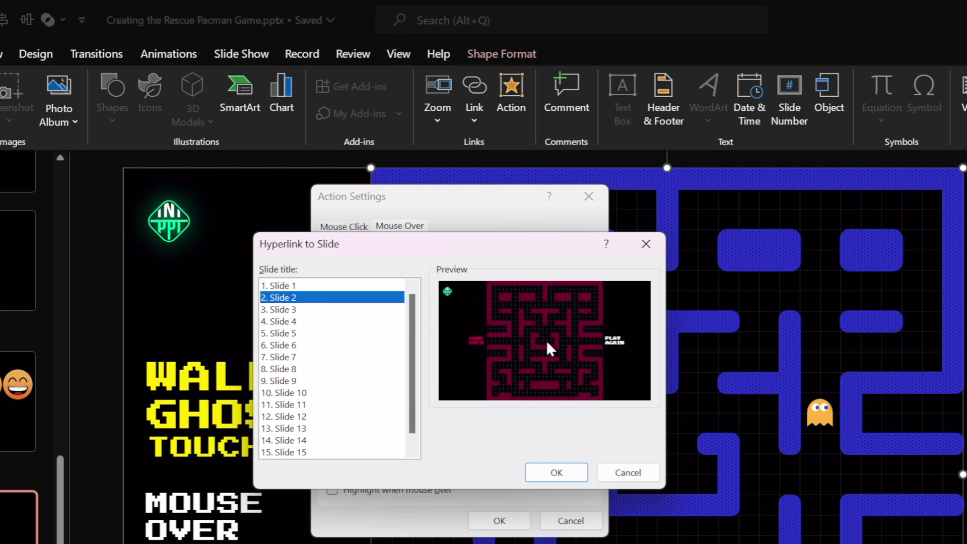
pyautogui.click(556, 472)
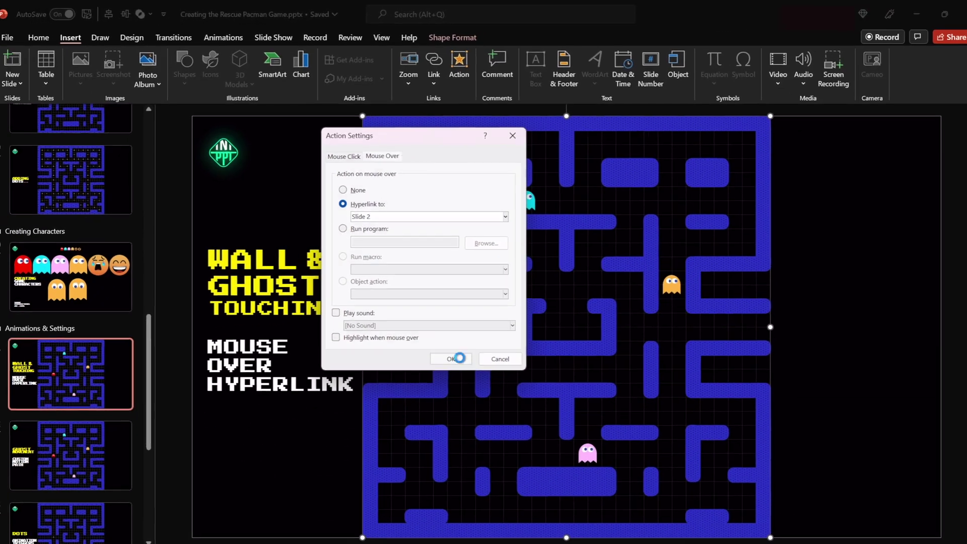
pyautogui.click(458, 358)
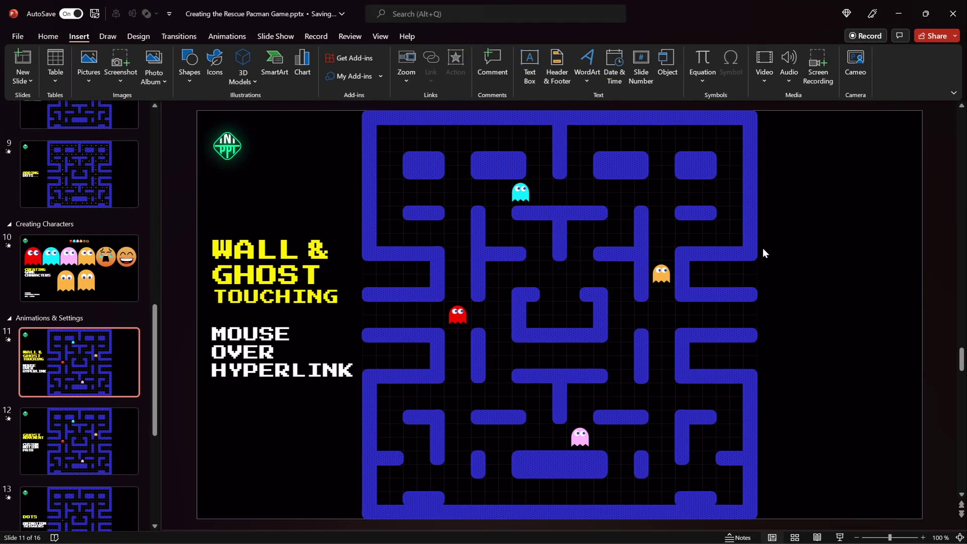
# Run the Wall & Ghost Touching slide as a show, test touching the maze wall, and end the show
pyautogui.click(839, 537)
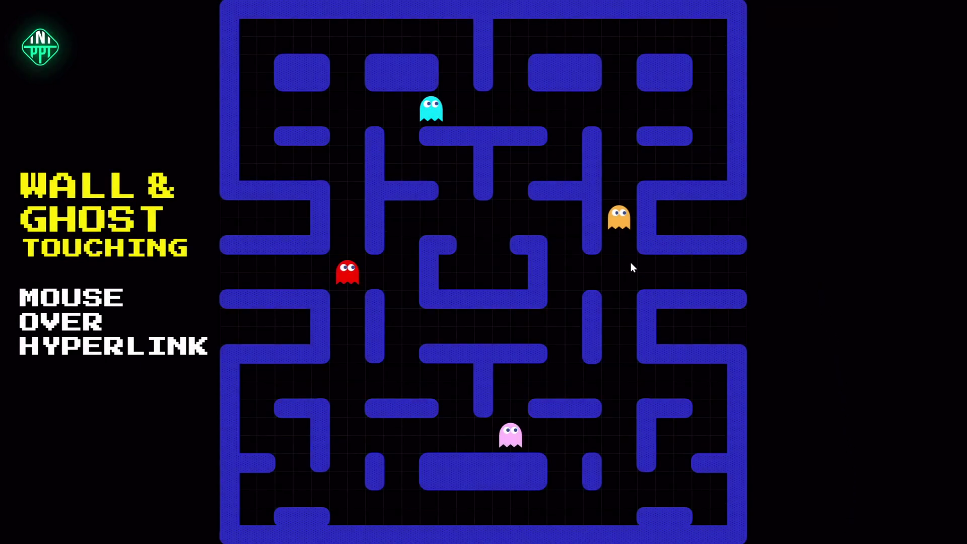
pyautogui.moveTo(639, 253)
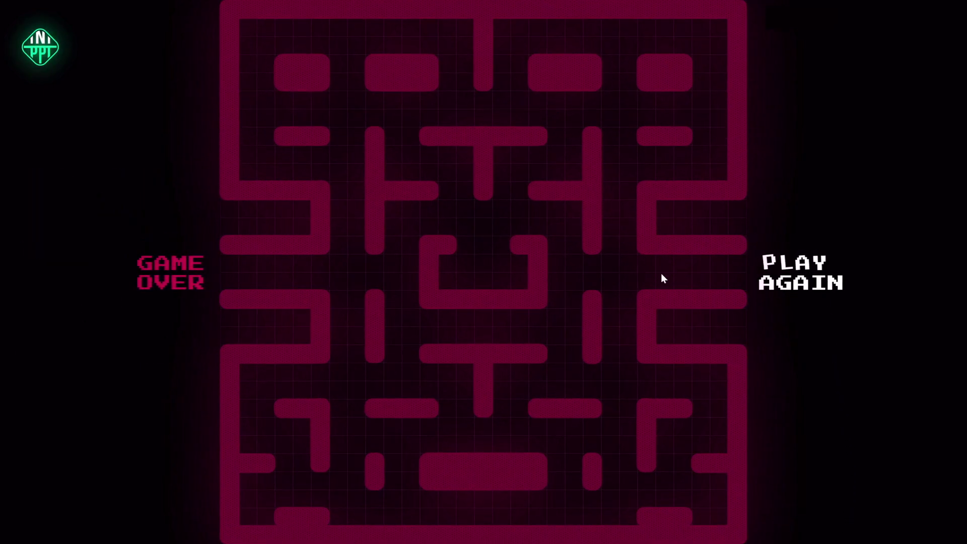
pyautogui.press('Escape')
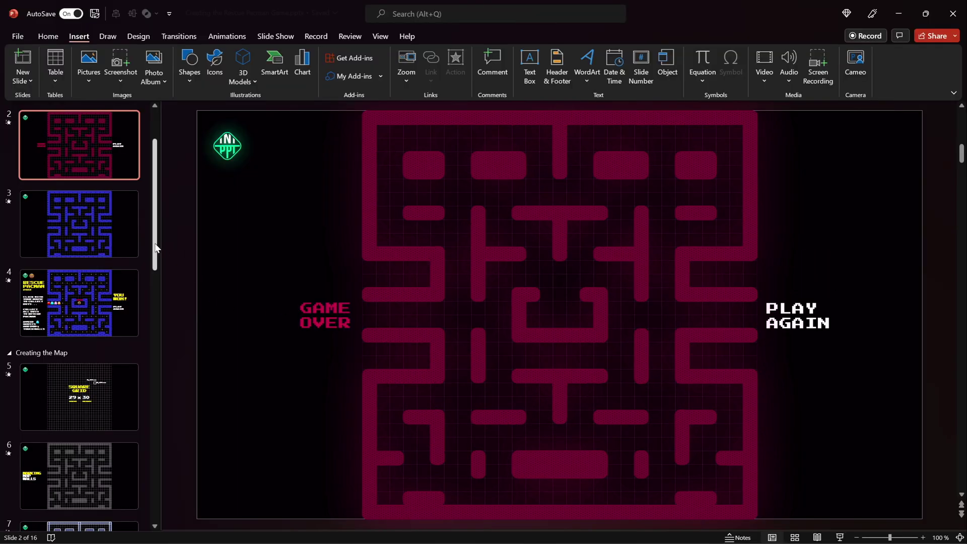
# On the Wall & Ghost Touching slide, give the red ghost a mouse-over action that hyperlinks to Slide 2
pyautogui.scroll(-10, 125, 353)
pyautogui.click(97, 298)
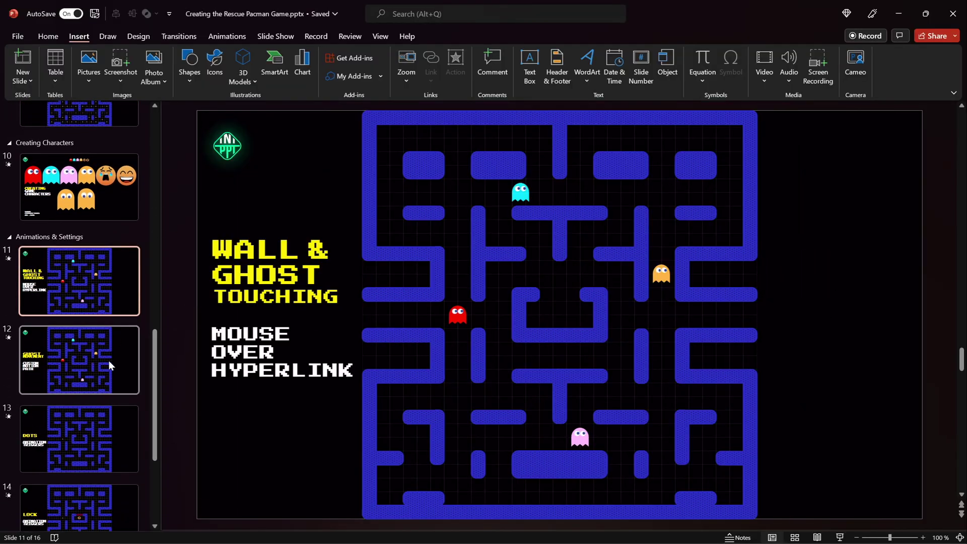
pyautogui.click(455, 315)
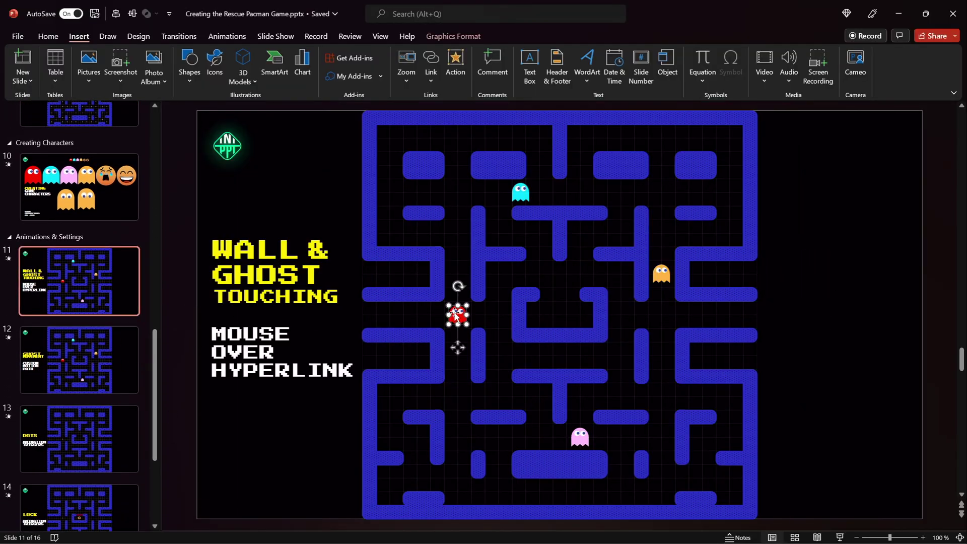
pyautogui.click(462, 76)
pyautogui.click(450, 181)
pyautogui.click(428, 227)
pyautogui.click(428, 238)
pyautogui.click(434, 325)
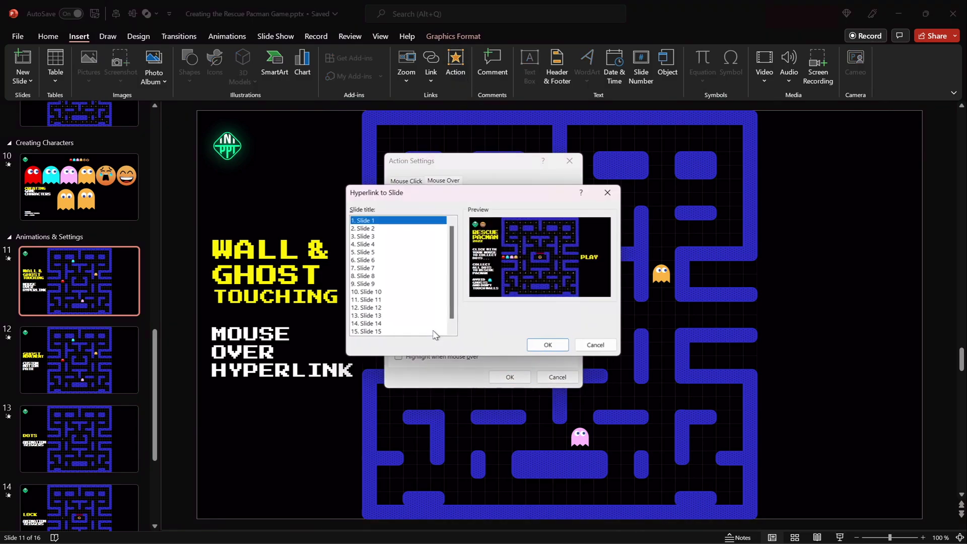
pyautogui.click(368, 229)
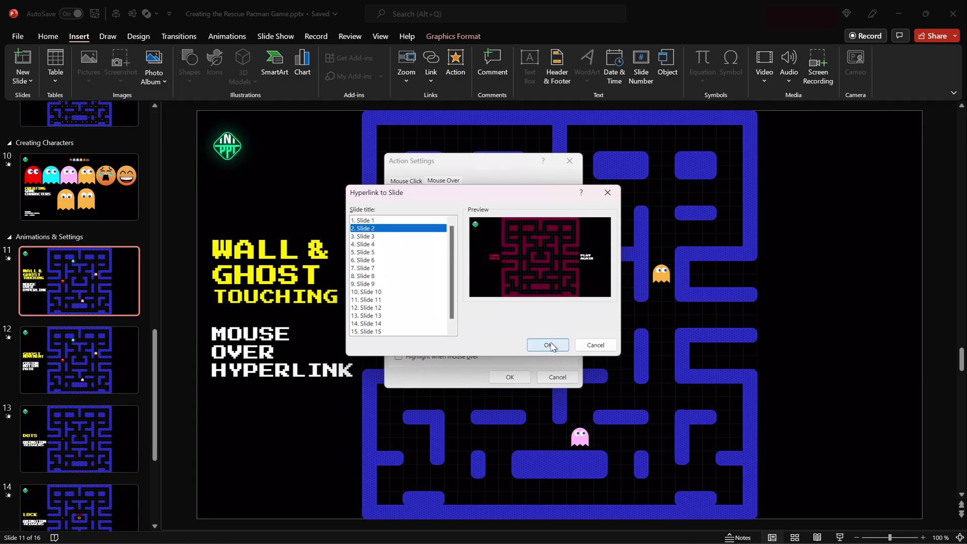
pyautogui.click(552, 347)
pyautogui.click(509, 377)
# Play the Wall & Ghost Touching slide, test touching the red ghost, and exit the show
pyautogui.click(839, 537)
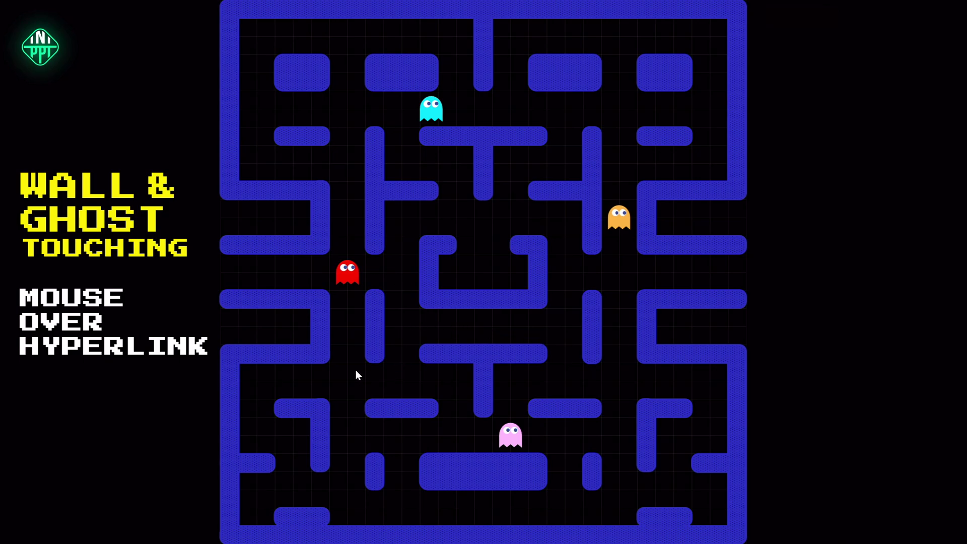
pyautogui.moveTo(346, 276)
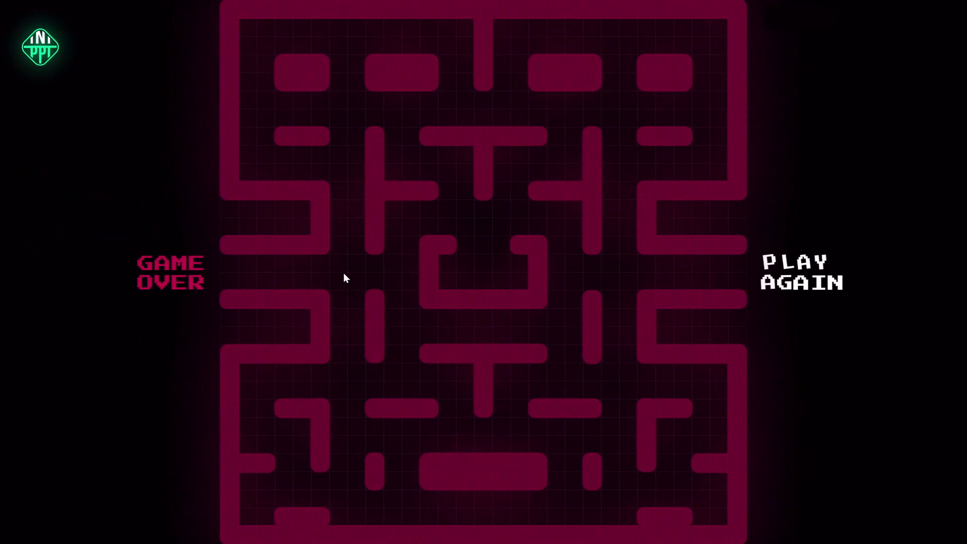
pyautogui.press('Escape')
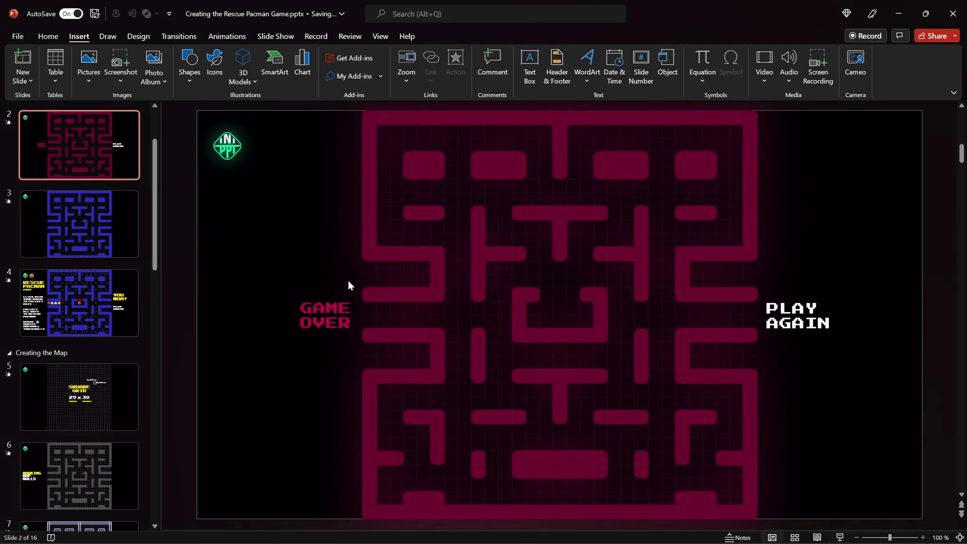
# Select the red ghost on the Ghost Movement slide and display the list of the slide's animations
pyautogui.scroll(-10, 152, 202)
pyautogui.click(94, 297)
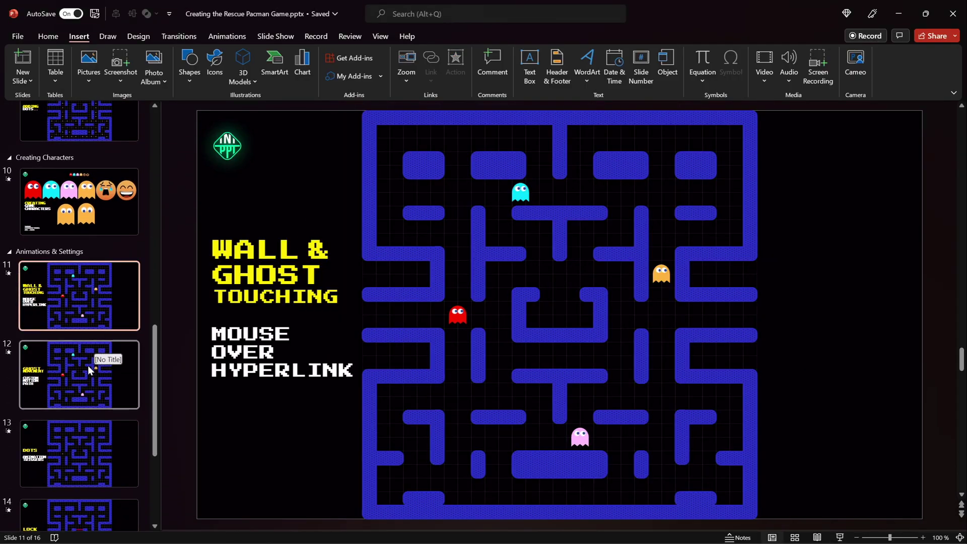
pyautogui.click(101, 364)
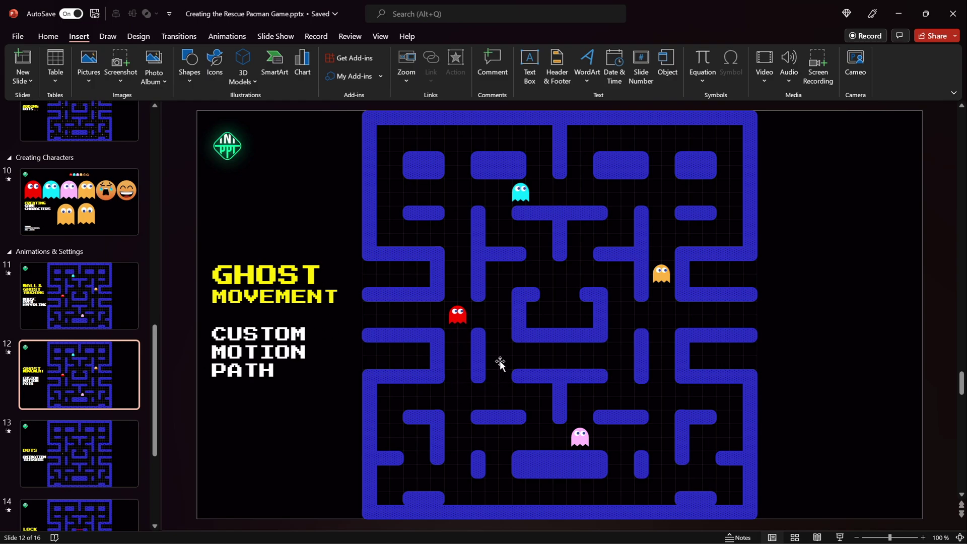
pyautogui.click(460, 317)
pyautogui.moveTo(889, 538); pyautogui.dragTo(896, 538)
pyautogui.moveTo(693, 527); pyautogui.dragTo(778, 526)
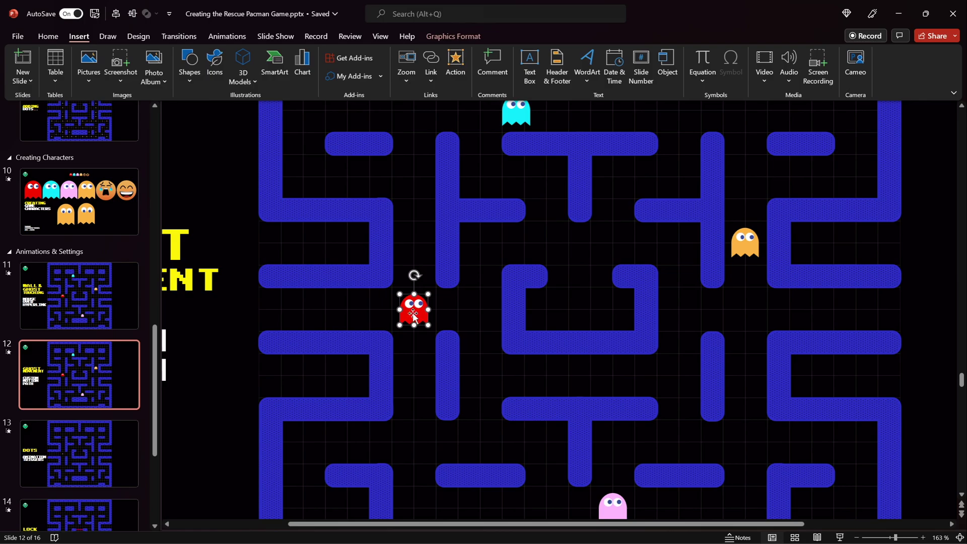
pyautogui.click(231, 38)
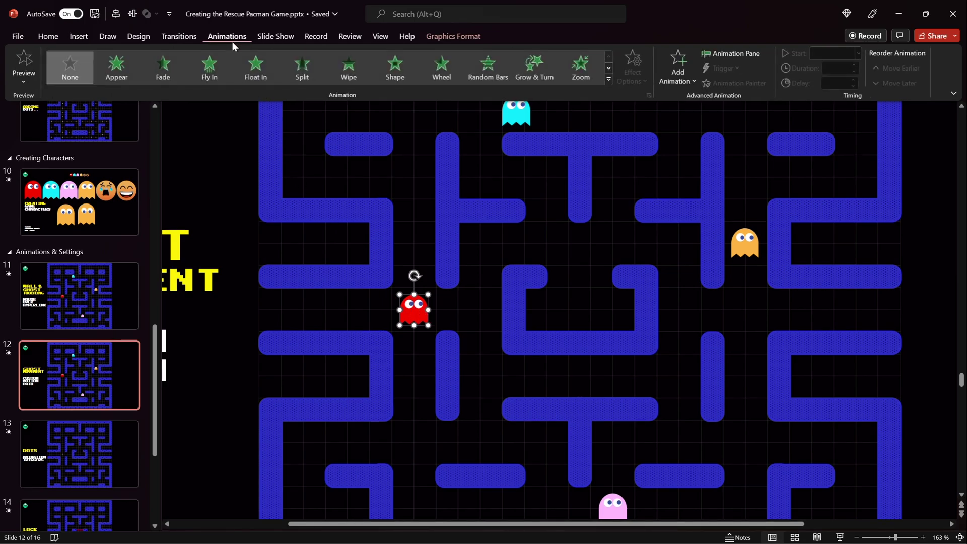
pyautogui.click(736, 53)
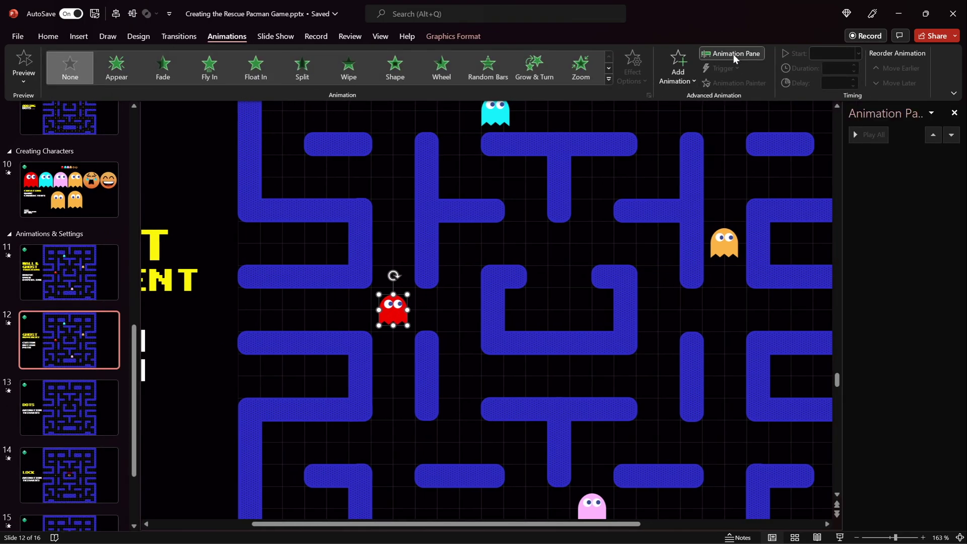
# Add a Custom Path animation to the red ghost, drawing a straight-edged closed loop through the maze corridors back to the ghost
pyautogui.click(687, 79)
pyautogui.moveTo(897, 191); pyautogui.dragTo(908, 283)
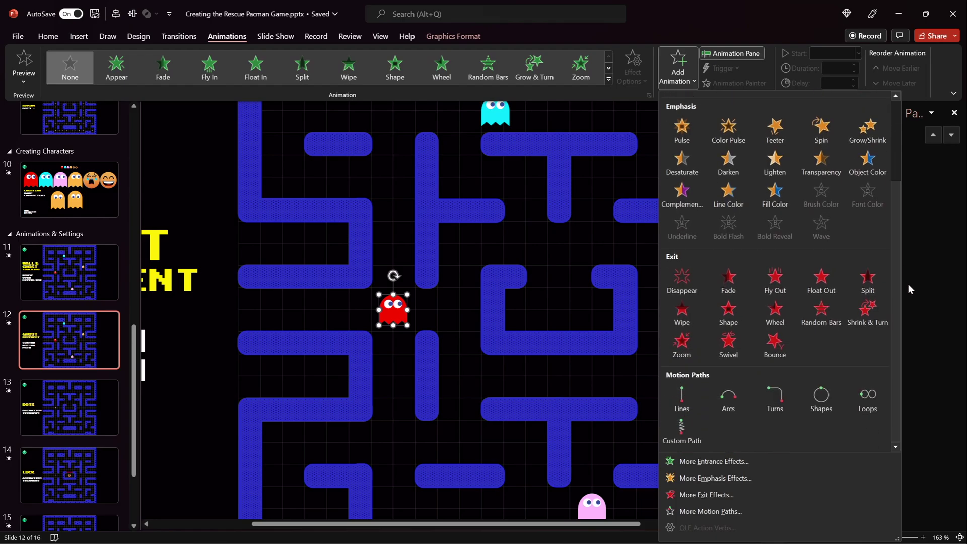
pyautogui.click(690, 430)
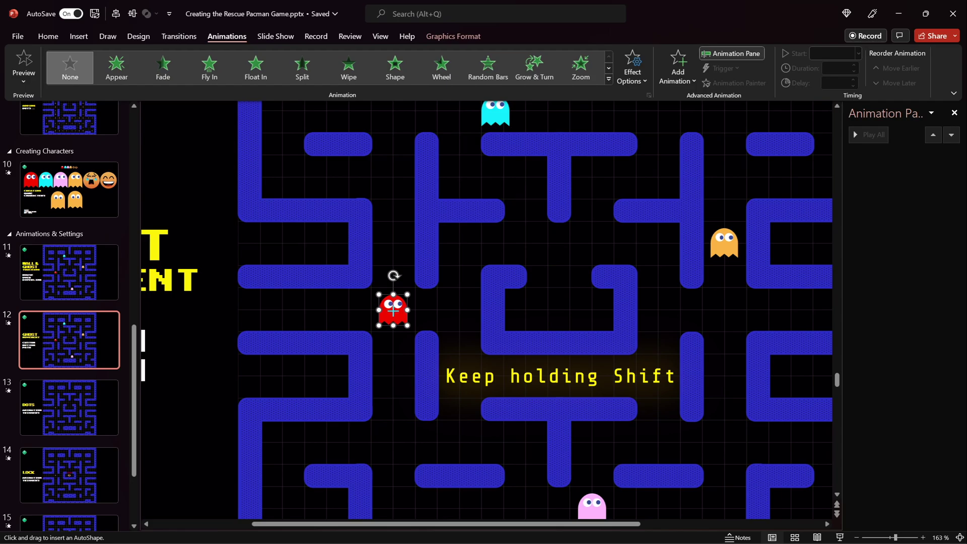
pyautogui.keyDown('shift'); pyautogui.click(393, 443); pyautogui.keyUp('shift')
pyautogui.keyDown('shift'); pyautogui.click(460, 442); pyautogui.keyUp('shift')
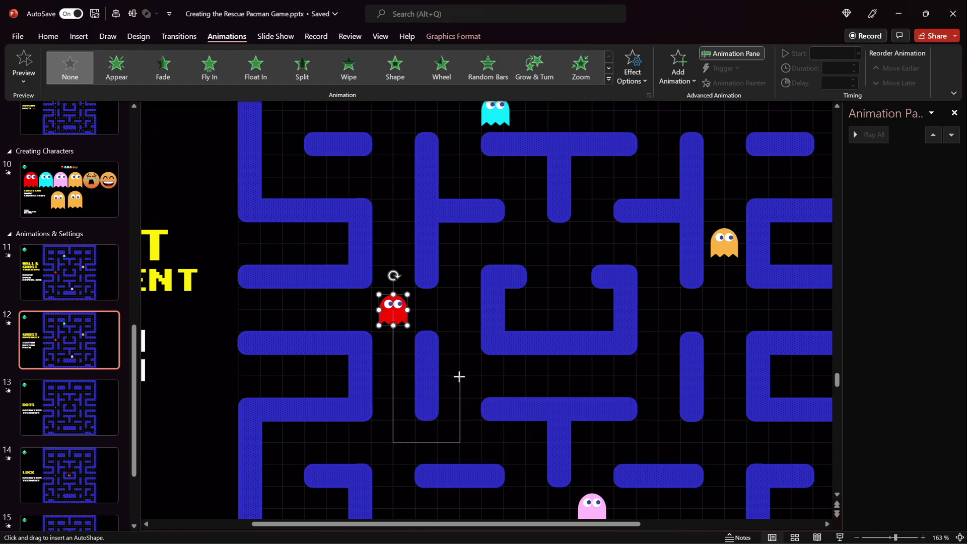
pyautogui.keyDown('shift'); pyautogui.click(458, 376); pyautogui.keyUp('shift')
pyautogui.keyDown('shift'); pyautogui.click(660, 375); pyautogui.keyUp('shift')
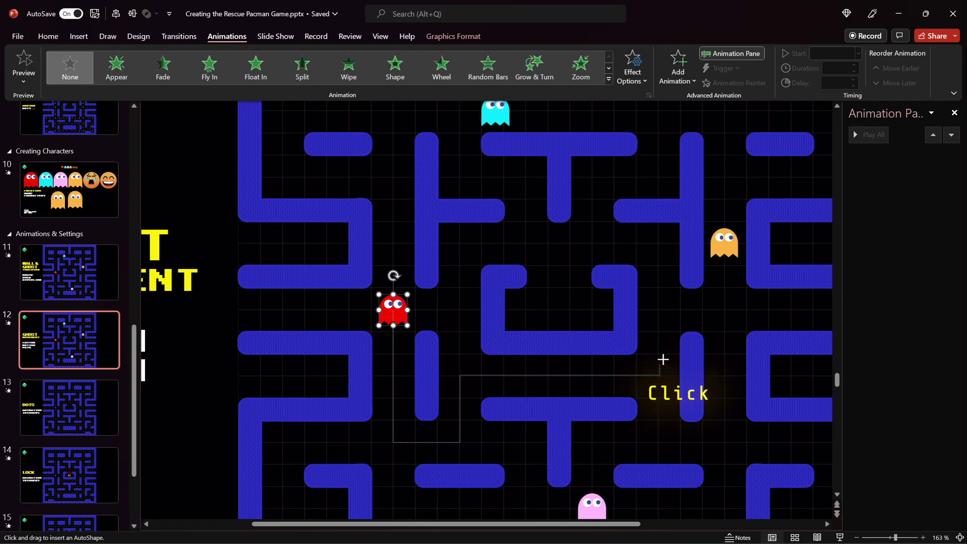
pyautogui.keyDown('shift'); pyautogui.click(659, 242); pyautogui.keyUp('shift')
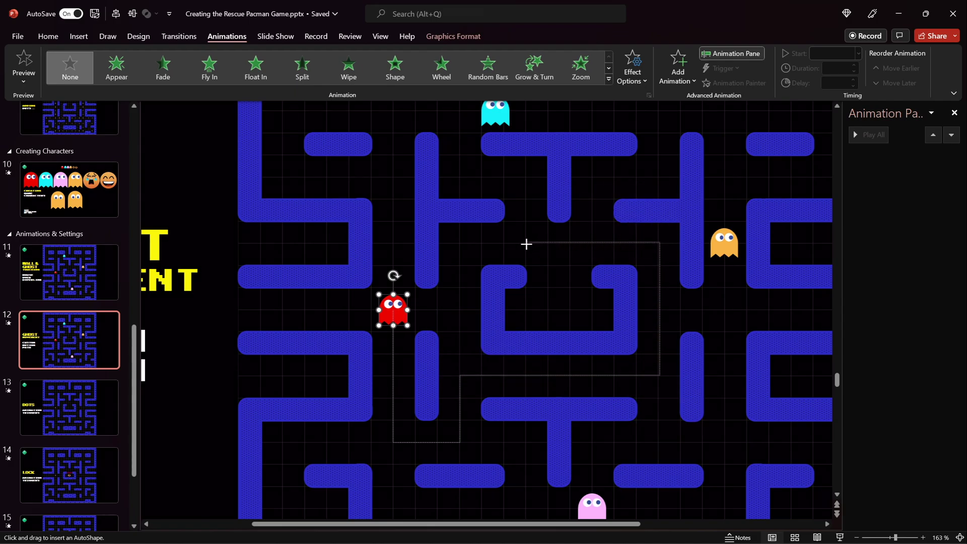
pyautogui.keyDown('shift'); pyautogui.click(525, 246); pyautogui.keyUp('shift')
pyautogui.keyDown('shift'); pyautogui.click(525, 177); pyautogui.keyUp('shift')
pyautogui.keyDown('shift'); pyautogui.click(459, 177); pyautogui.keyUp('shift')
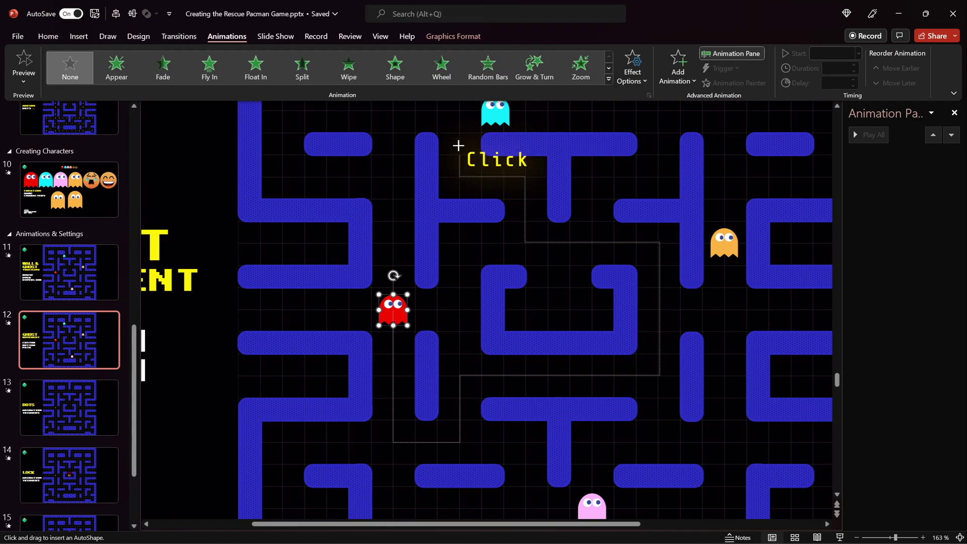
pyautogui.keyDown('shift'); pyautogui.click(459, 110); pyautogui.keyUp('shift')
pyautogui.keyDown('shift'); pyautogui.click(392, 110); pyautogui.keyUp('shift')
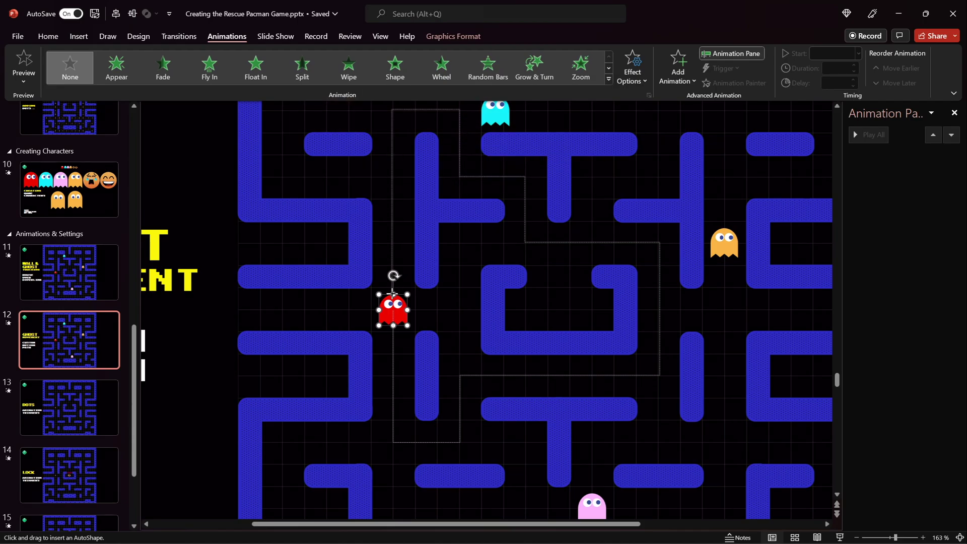
pyautogui.doubleClick(394, 293)
# Set the red ghost's motion path to start With Previous and last 8 seconds
pyautogui.moveTo(675, 243); pyautogui.dragTo(640, 229)
pyautogui.click(798, 229)
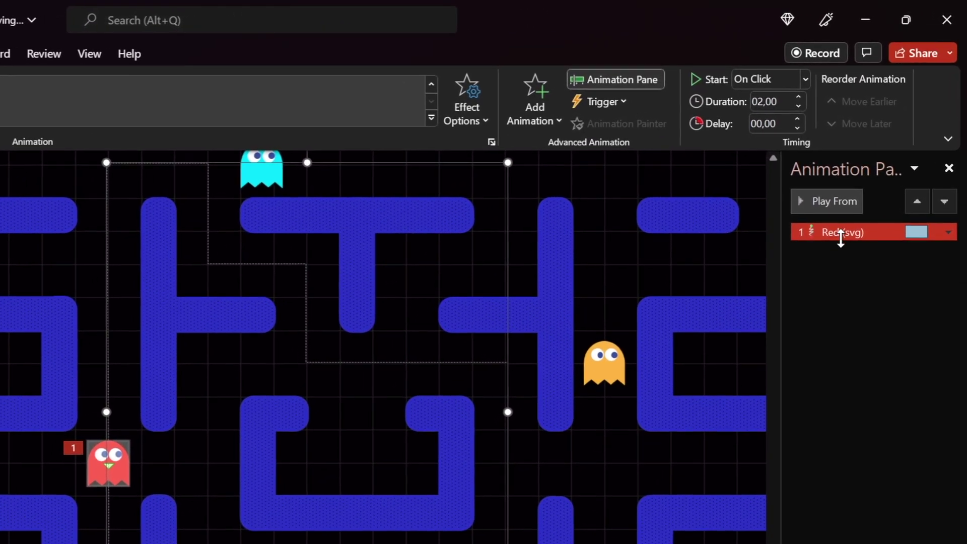
pyautogui.click(805, 79)
pyautogui.click(785, 121)
pyautogui.click(783, 101)
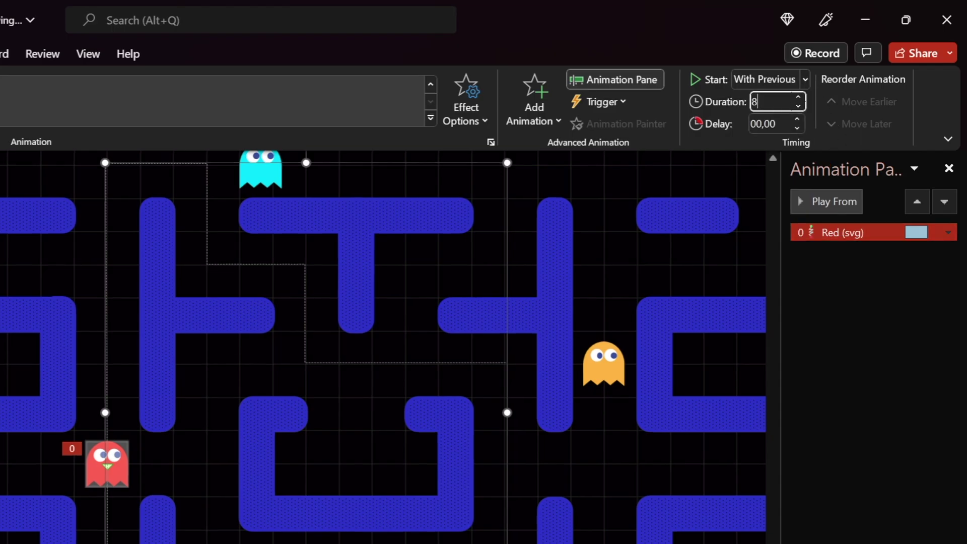
pyautogui.write('8')
pyautogui.press('Tab')
# In the red ghost's path effect options, set smooth start and smooth end to 0 sec and enable Auto-reverse
pyautogui.doubleClick(816, 232)
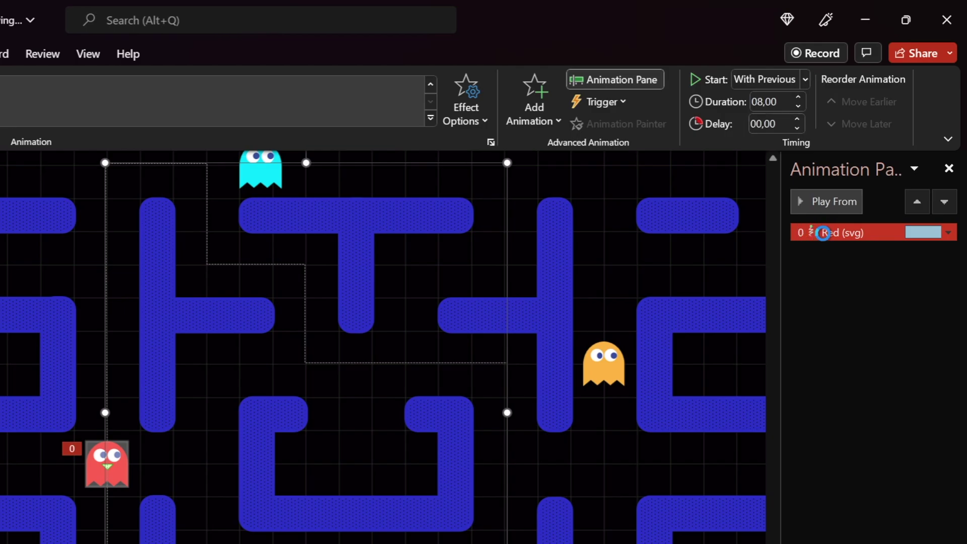
pyautogui.moveTo(529, 289); pyautogui.dragTo(437, 211)
pyautogui.moveTo(415, 307); pyautogui.dragTo(406, 308)
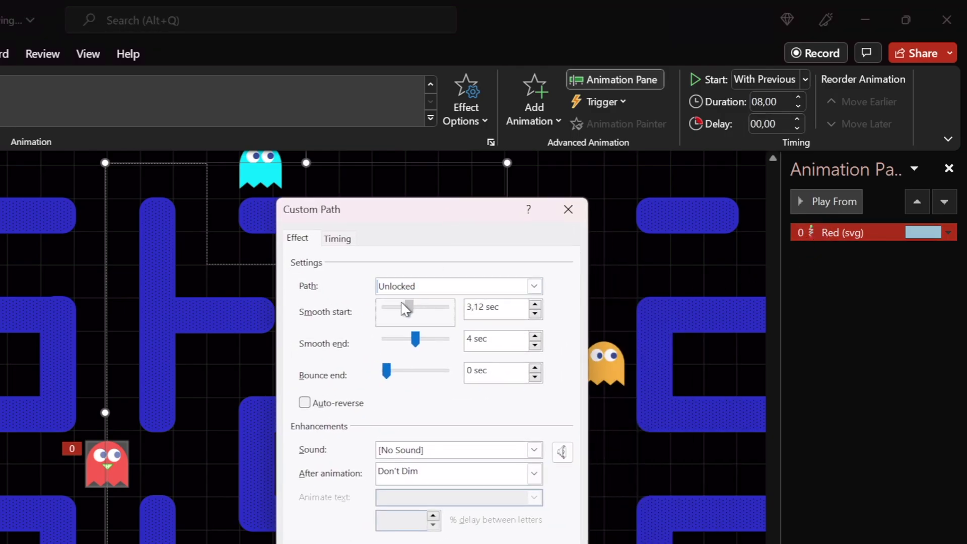
pyautogui.moveTo(416, 341); pyautogui.dragTo(354, 339)
pyautogui.click(304, 403)
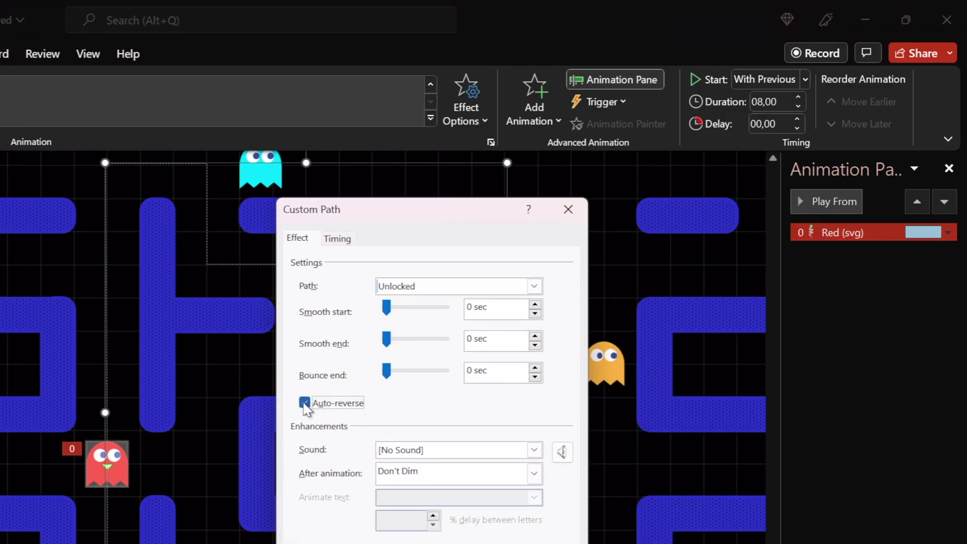
# Set the red ghost's motion path to repeat Until End of Slide and apply the settings
pyautogui.click(338, 239)
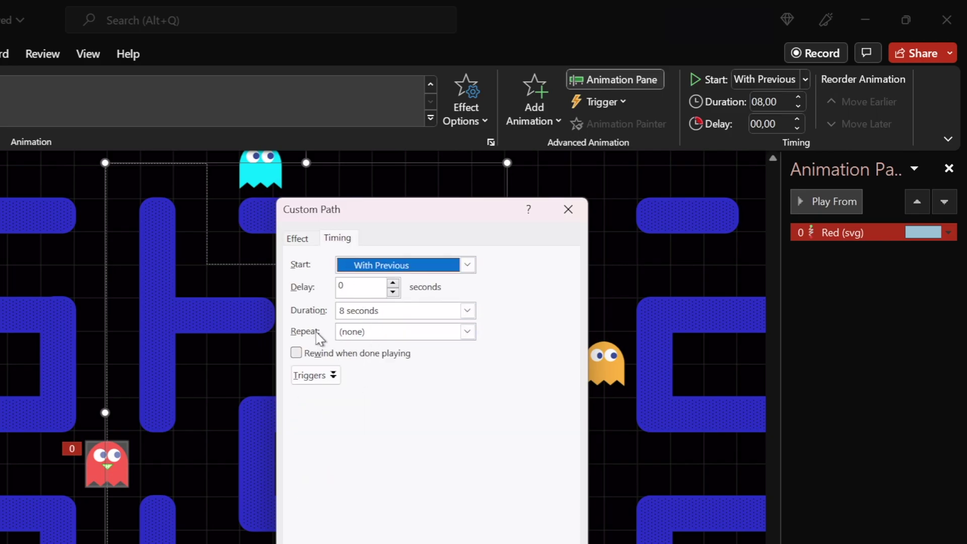
pyautogui.click(467, 331)
pyautogui.click(389, 419)
pyautogui.click(469, 332)
pyautogui.click(391, 431)
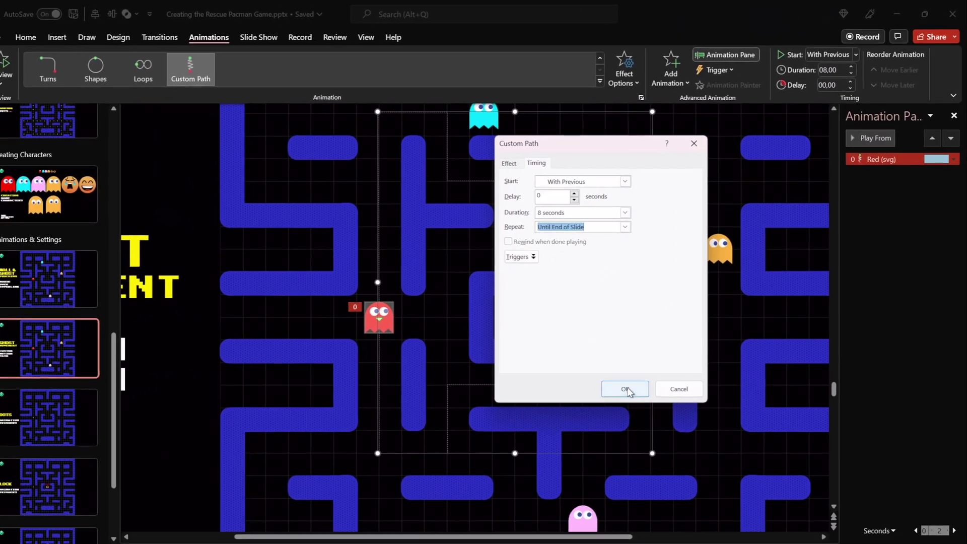
pyautogui.click(498, 533)
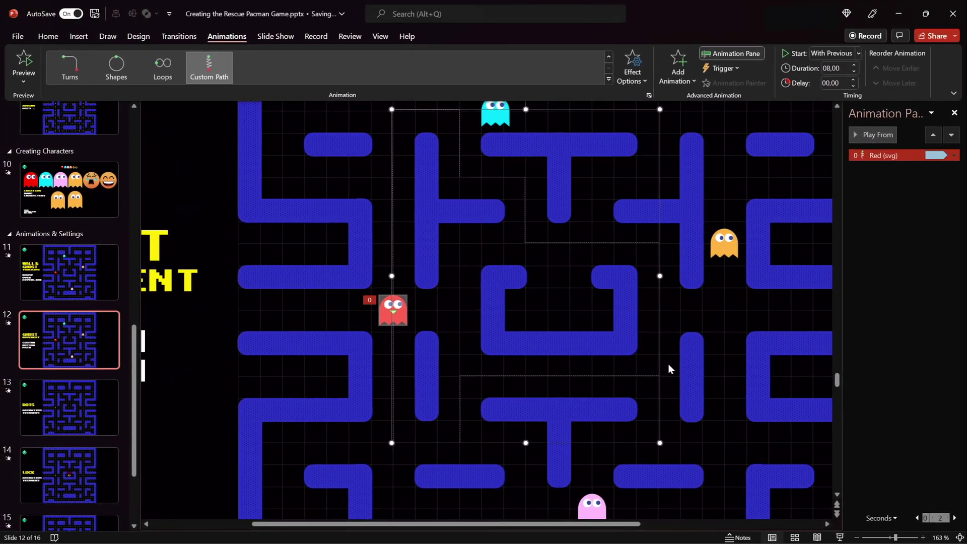
# Play the Ghost Movement slide to watch the red ghost follow its path, and exit the show
pyautogui.click(840, 537)
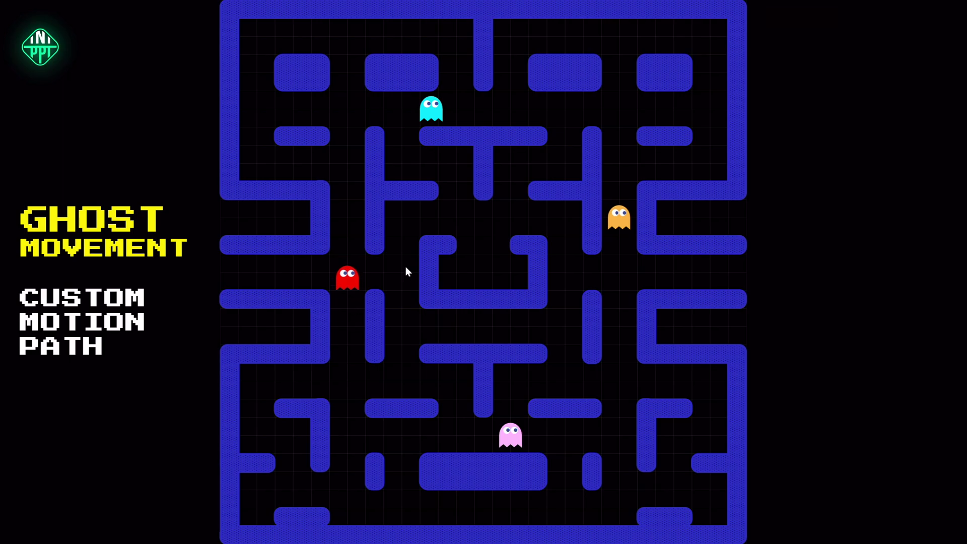
pyautogui.press('Escape')
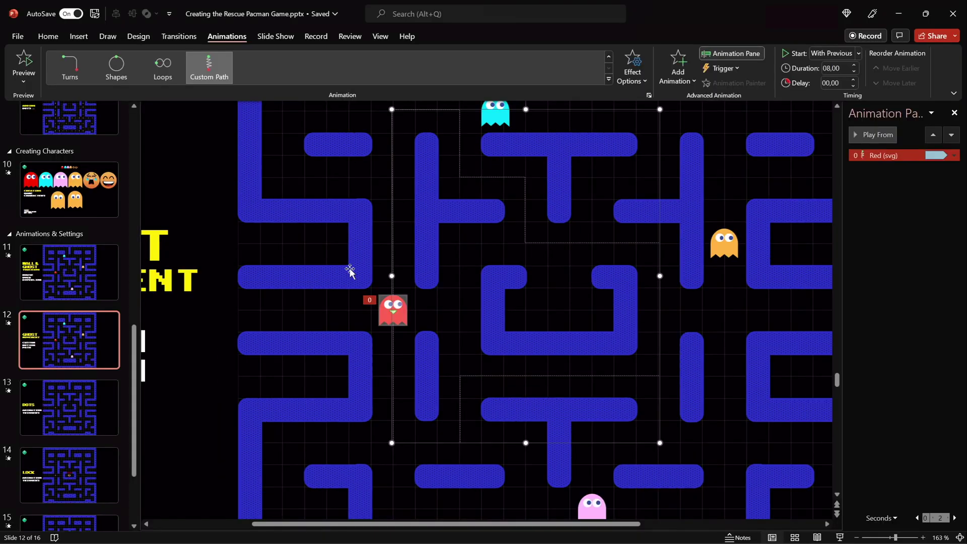
pyautogui.click(959, 538)
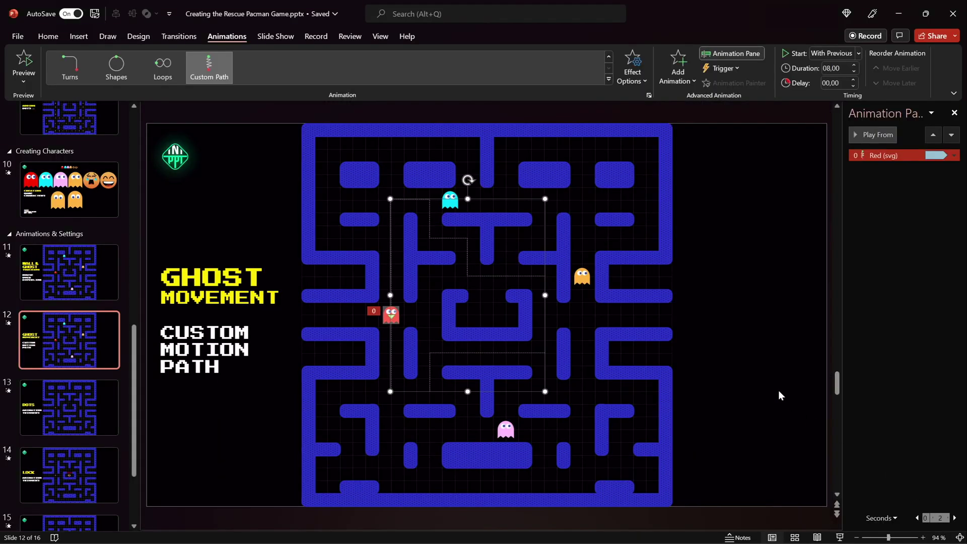
pyautogui.click(746, 322)
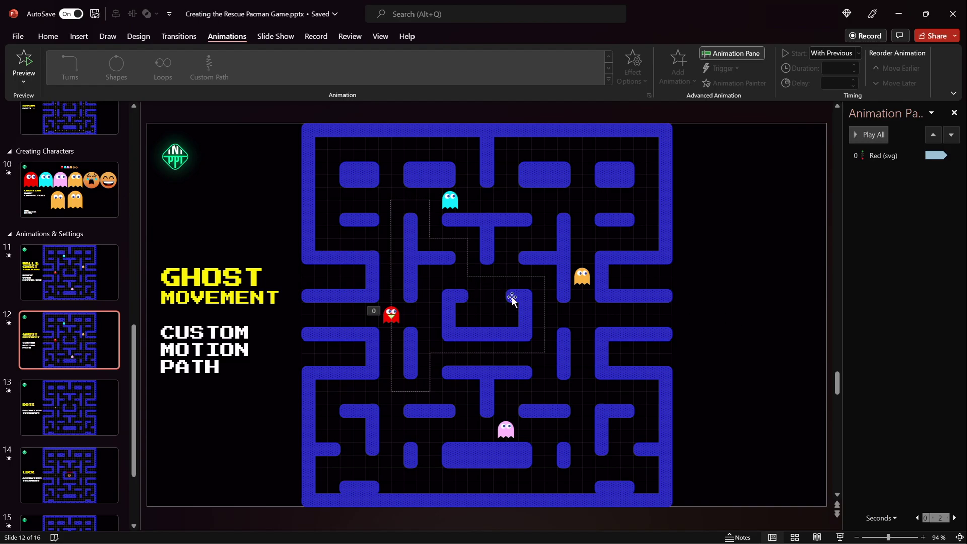
pyautogui.click(585, 281)
pyautogui.click(453, 204)
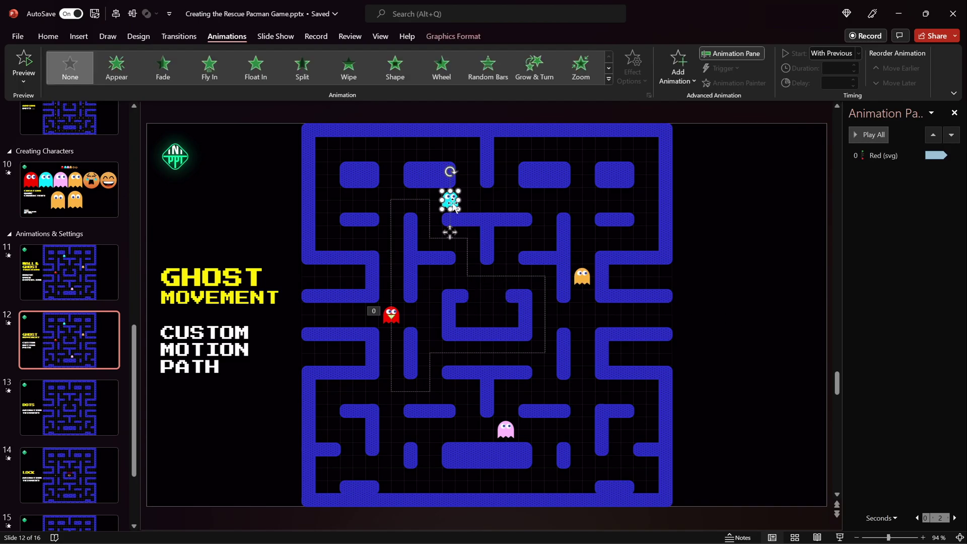
pyautogui.click(507, 434)
# Set the red ghost's motion path duration to 4 seconds, play the slide to test its speed, and exit the show
pyautogui.click(883, 157)
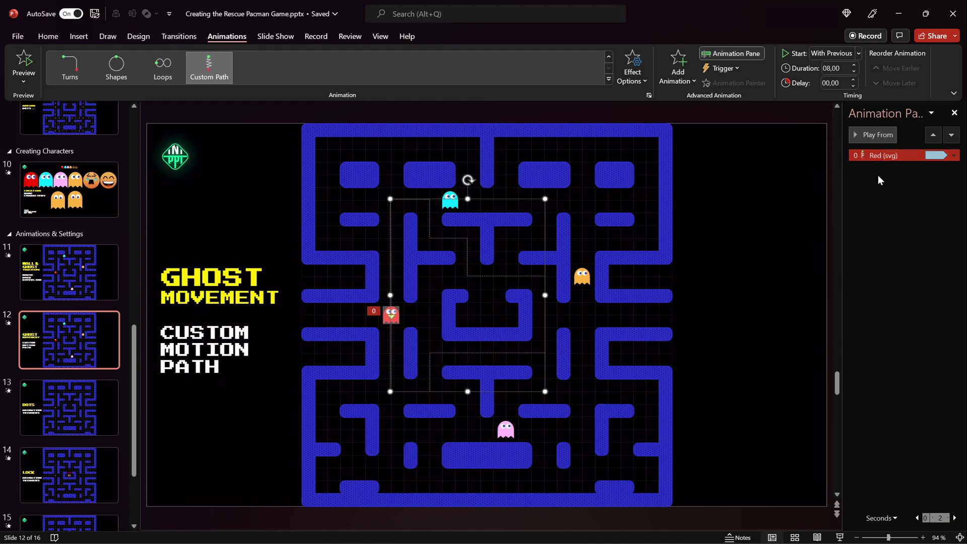
pyautogui.click(844, 67)
pyautogui.write('4')
pyautogui.press('Return')
pyautogui.click(840, 538)
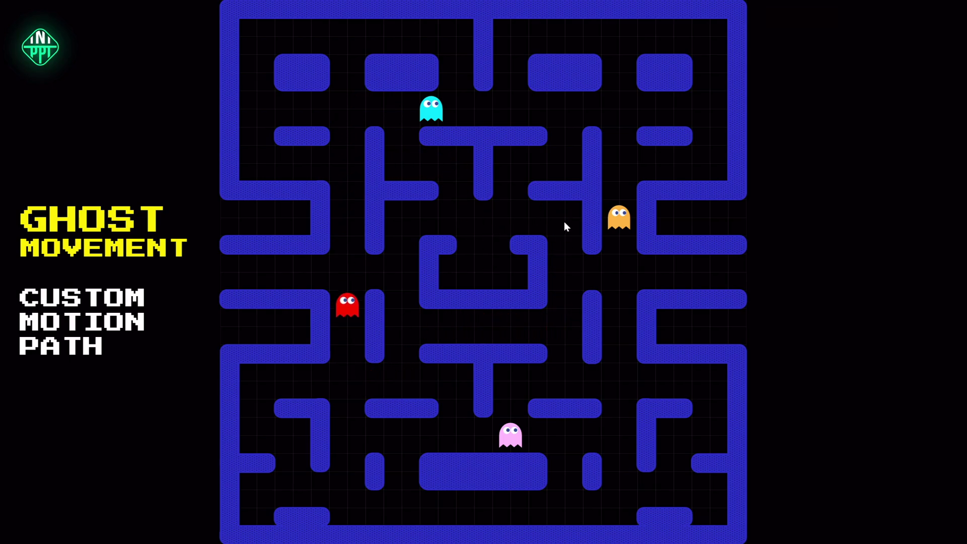
pyautogui.press('Escape')
# Play the Dots slide to see how the single dot looks in the maze, and exit the show
pyautogui.click(94, 405)
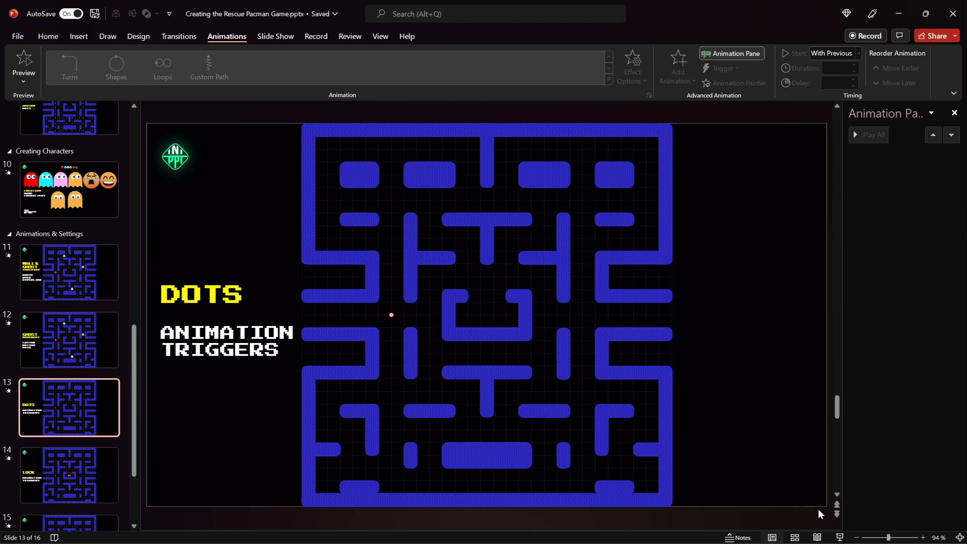
pyautogui.click(840, 537)
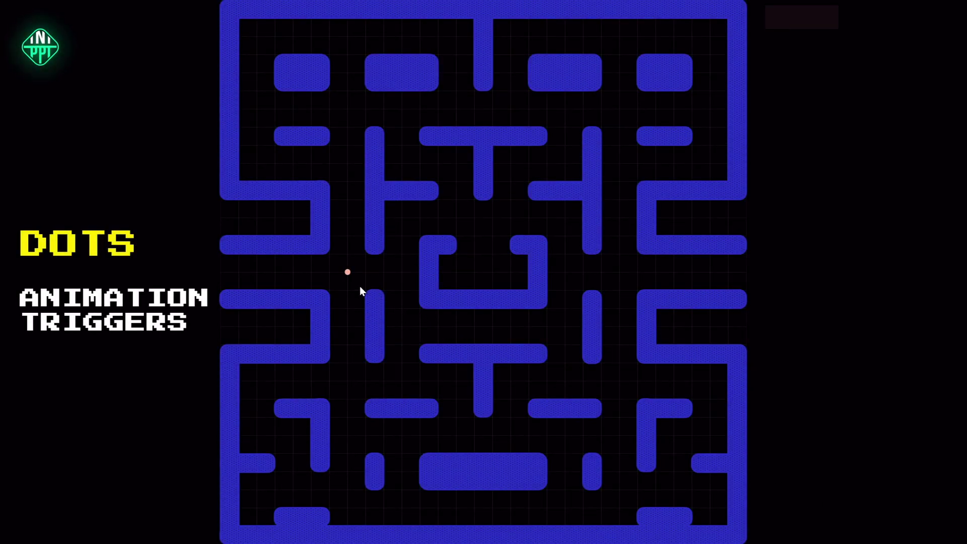
pyautogui.press('Escape')
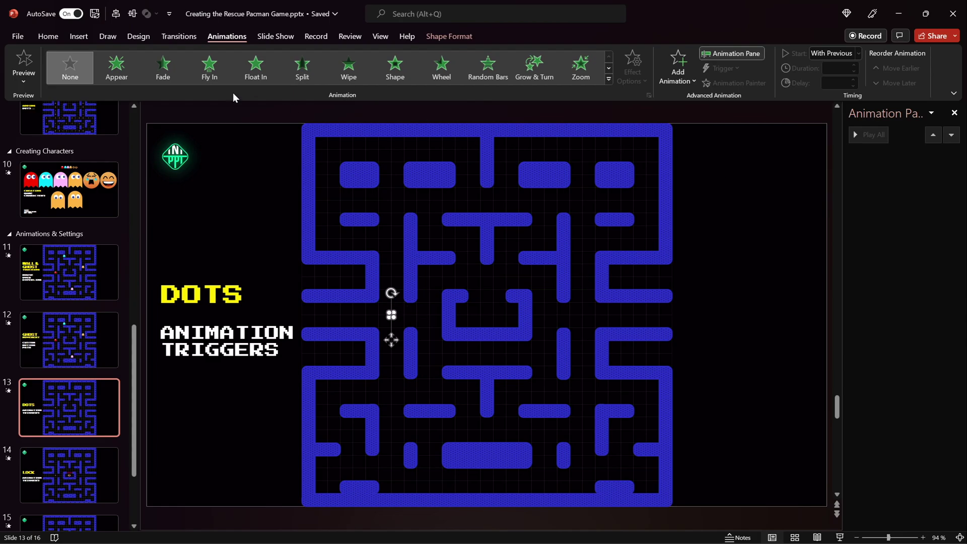
# Show the Selection pane for the Dots slide to check the dot's object name
pyautogui.click(50, 36)
pyautogui.click(686, 70)
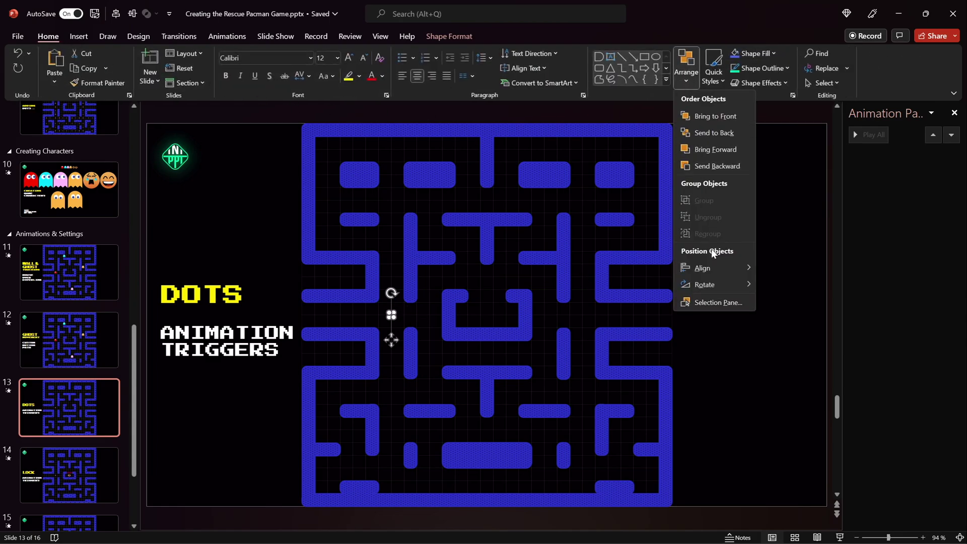
pyautogui.click(716, 300)
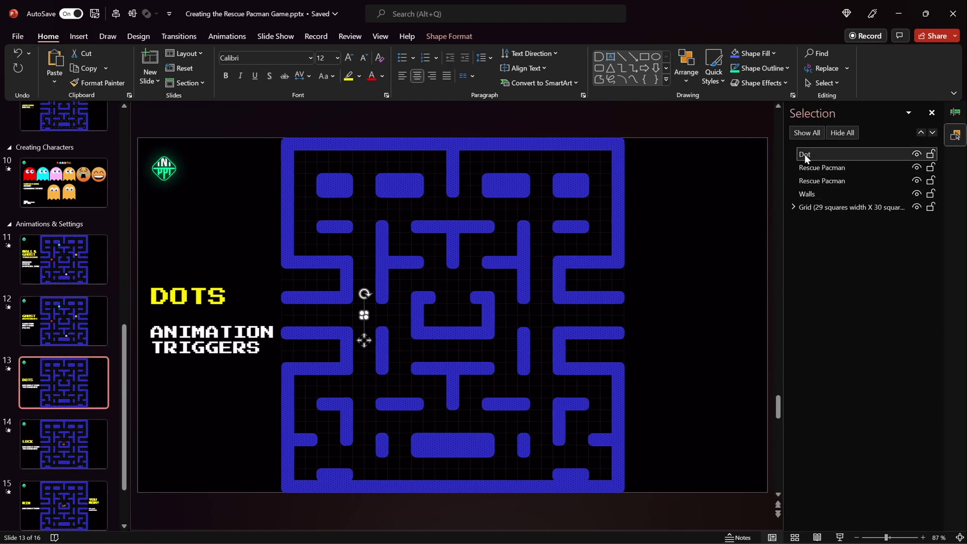
# Add a Zoom exit animation to the dot
pyautogui.click(234, 38)
pyautogui.click(689, 84)
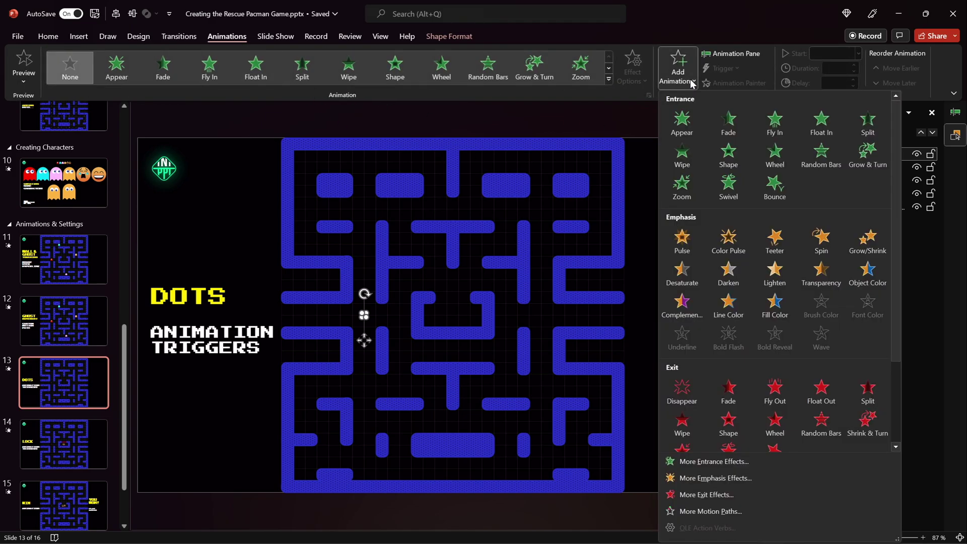
pyautogui.moveTo(896, 129); pyautogui.dragTo(899, 205)
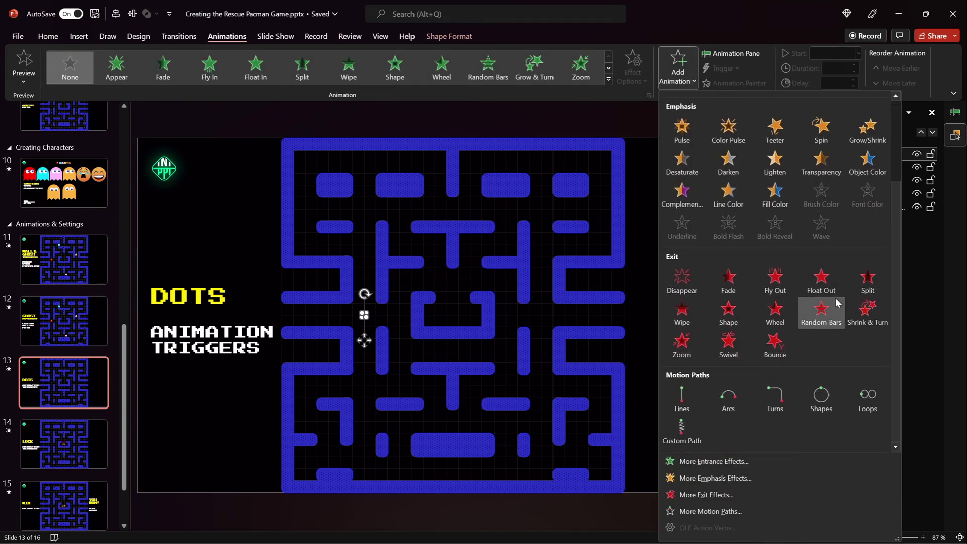
pyautogui.click(682, 342)
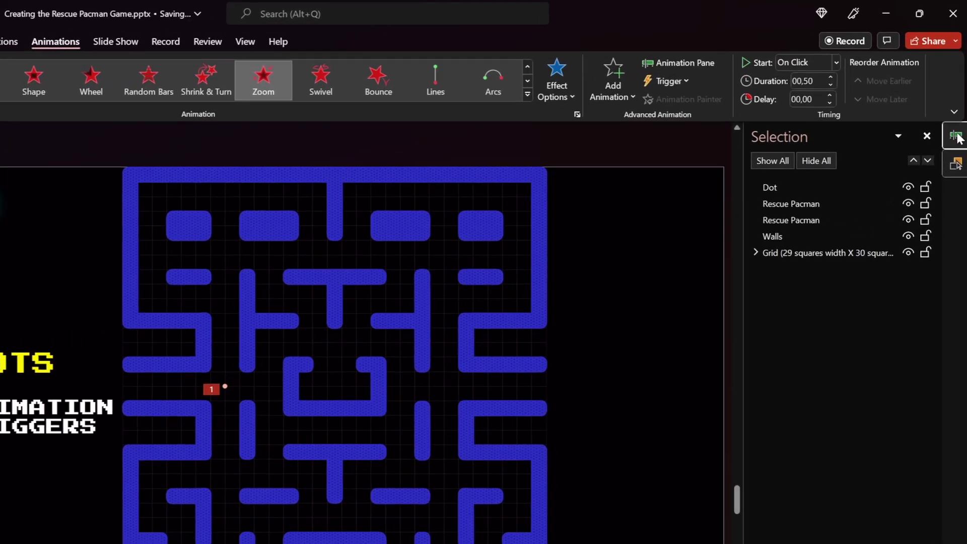
# Show the Animation Pane and preview the dot's Zoom exit animation
pyautogui.click(956, 112)
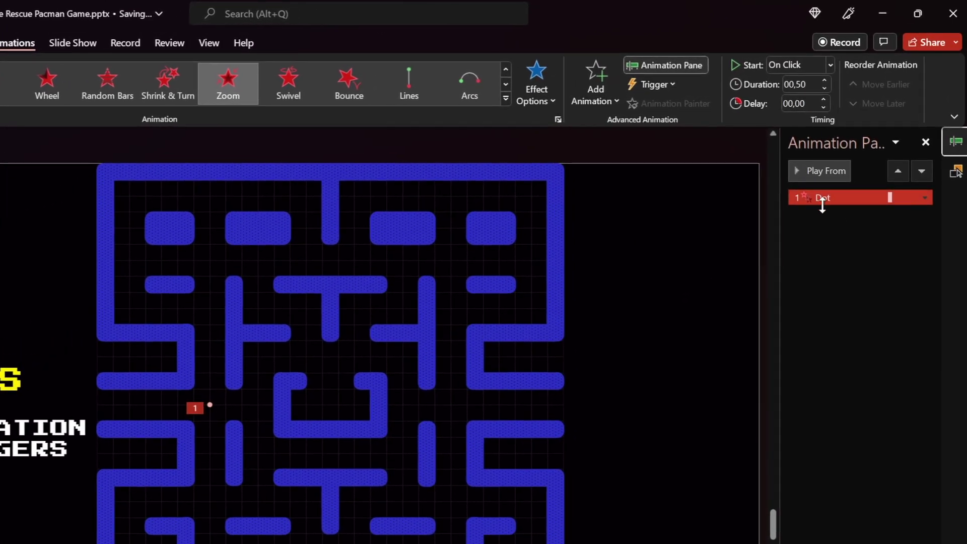
pyautogui.click(818, 172)
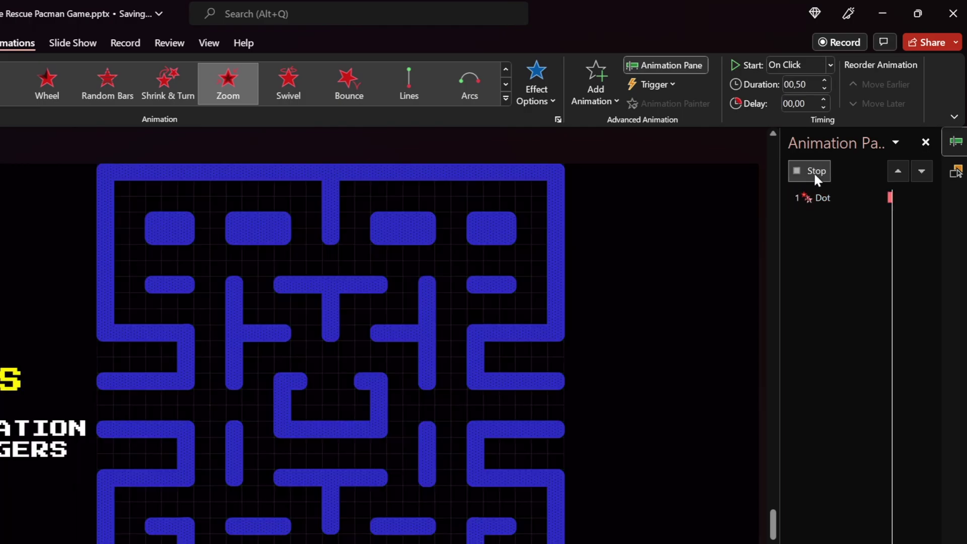
pyautogui.click(810, 172)
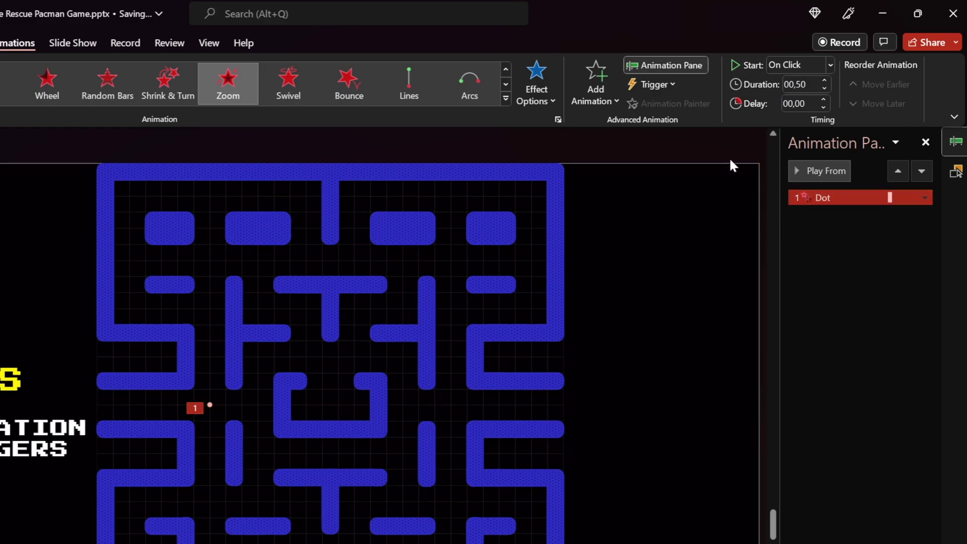
# Set the dot's exit animation to trigger on click of Dot, and widen the Animation Pane
pyautogui.click(669, 86)
pyautogui.moveTo(680, 101)
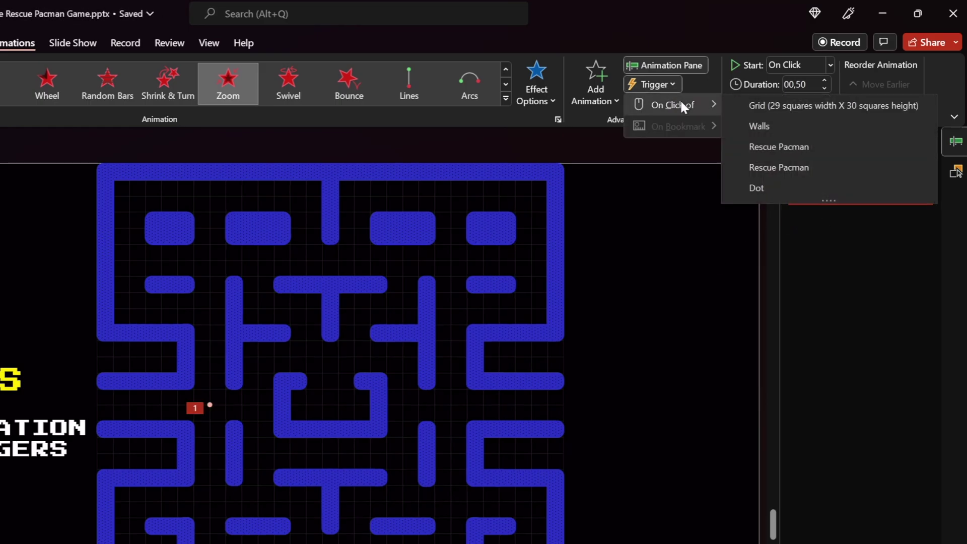
pyautogui.click(767, 188)
pyautogui.moveTo(780, 213); pyautogui.dragTo(758, 211)
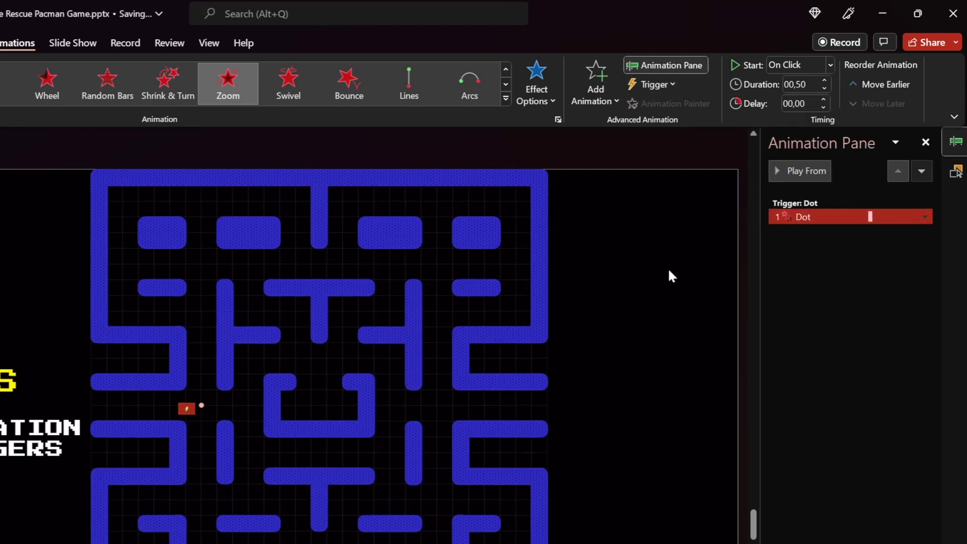
# Set the dot's exit animation to start With Previous, test it in the slide show, and exit
pyautogui.click(830, 65)
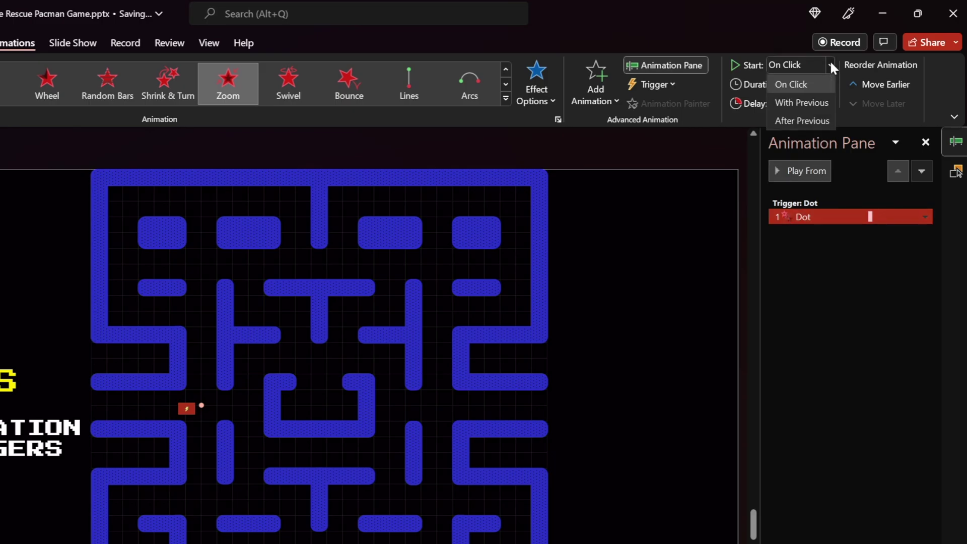
pyautogui.click(813, 101)
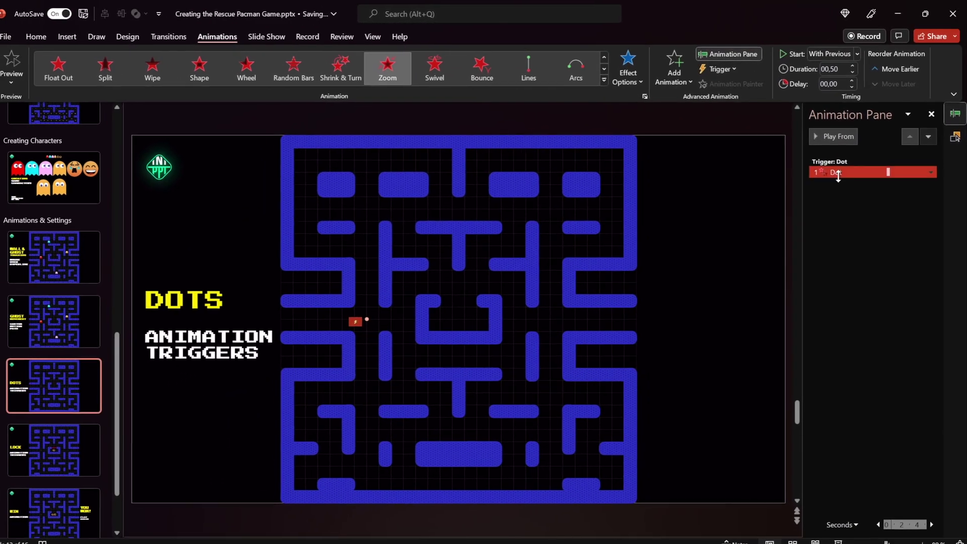
pyautogui.click(846, 532)
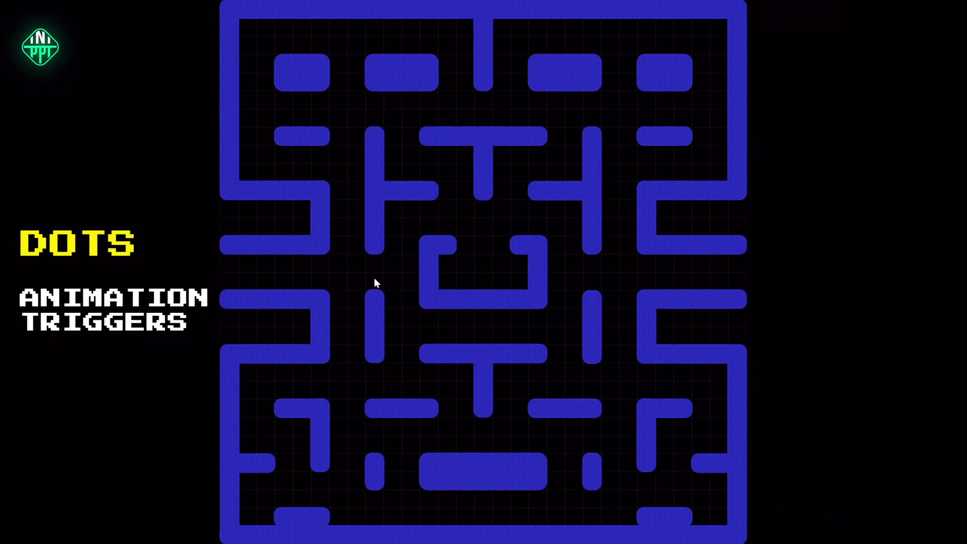
pyautogui.press('Escape')
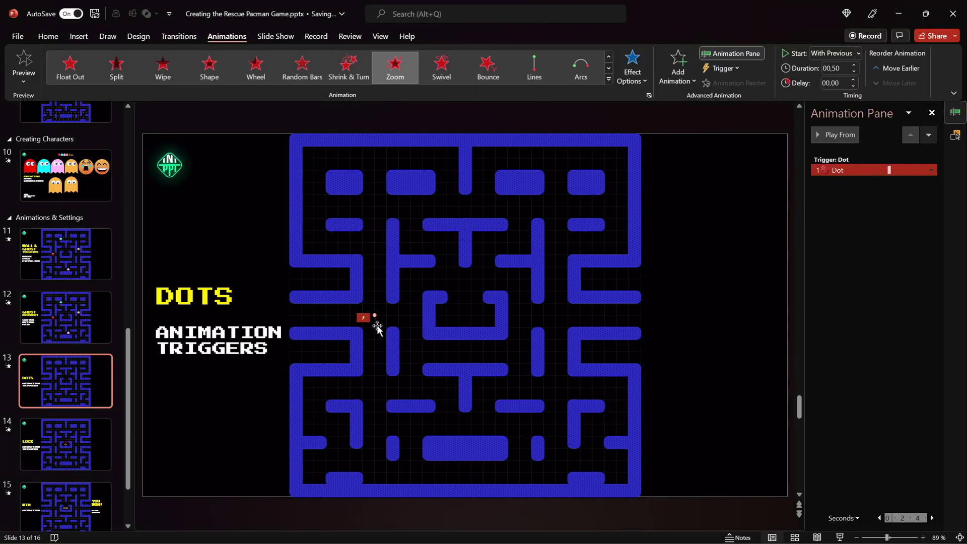
# Duplicate the animated dot twice, placing the copies in an evenly spaced column above the original in the maze corridor
pyautogui.scroll(10, 478, 385)
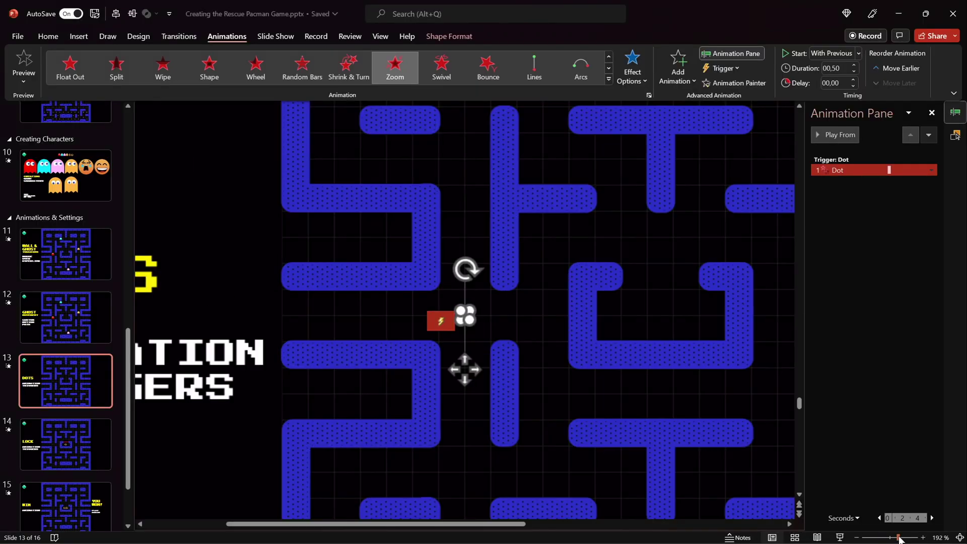
pyautogui.hotkey('ctrl', 'd')
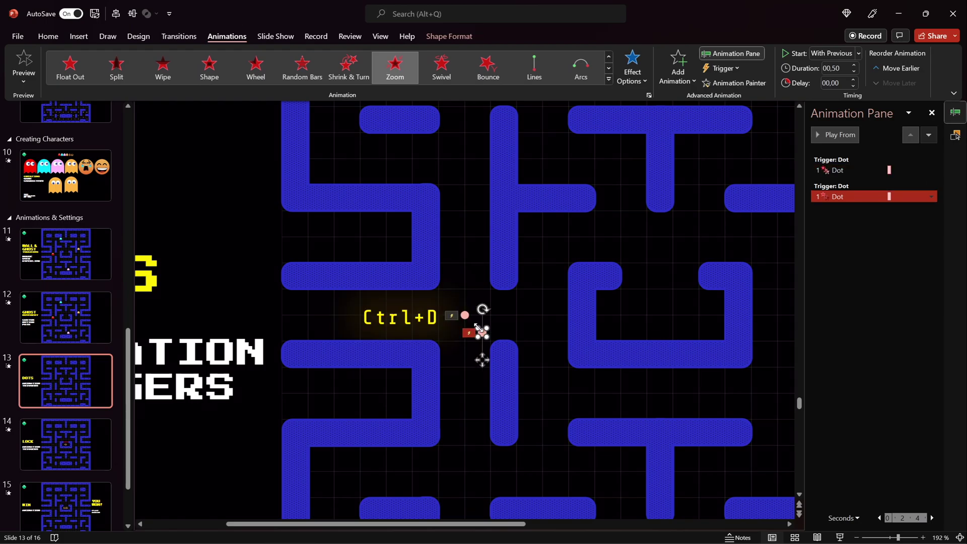
pyautogui.moveTo(482, 357); pyautogui.dragTo(468, 293)
pyautogui.hotkey('ctrl', 'd')
pyautogui.click(416, 303)
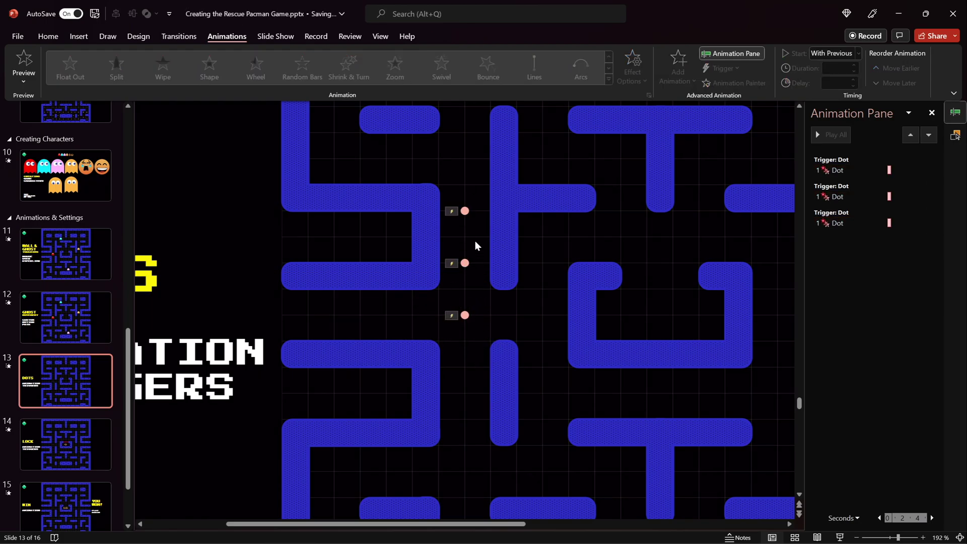
# Play the Dots slide to test the three dots, exit the show, fit the slide to the window and close the Animation Pane
pyautogui.click(839, 538)
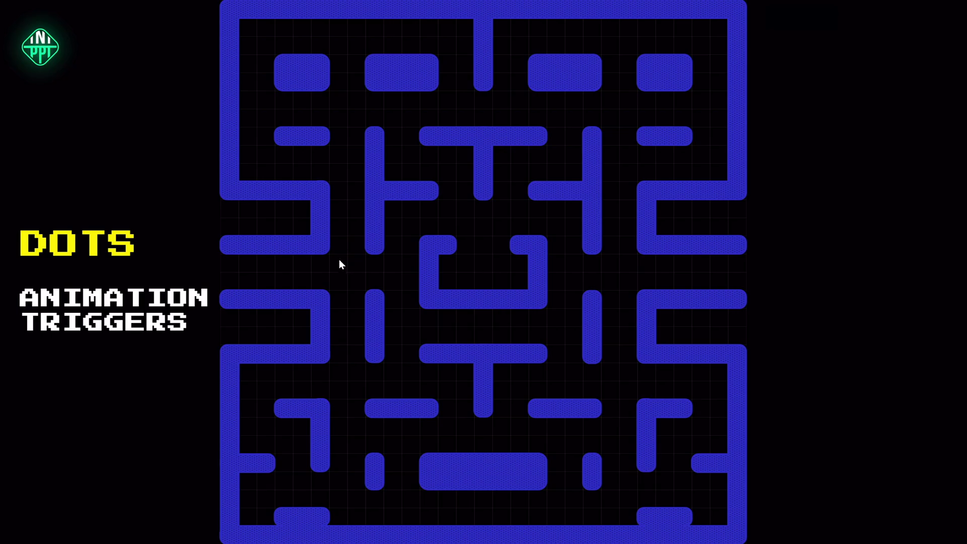
pyautogui.press('Escape')
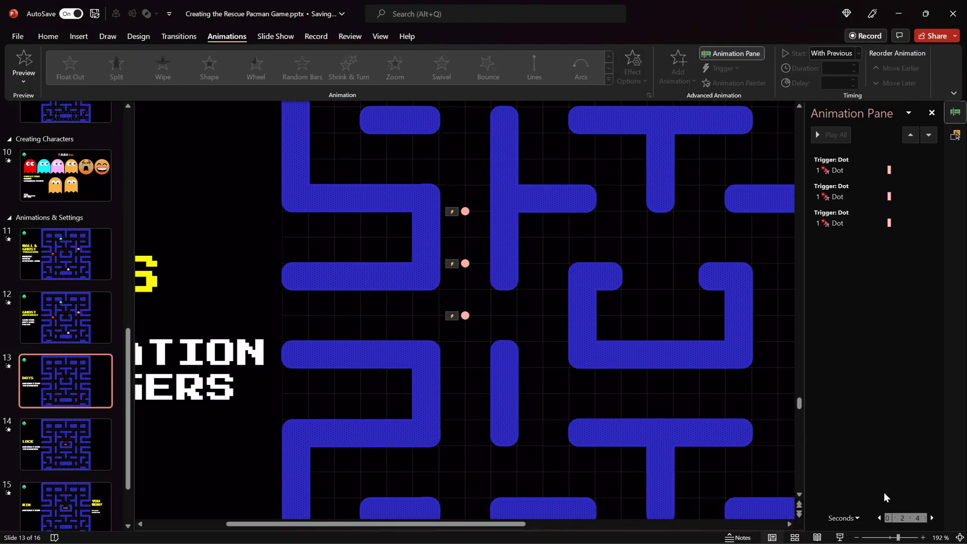
pyautogui.click(960, 537)
pyautogui.click(955, 113)
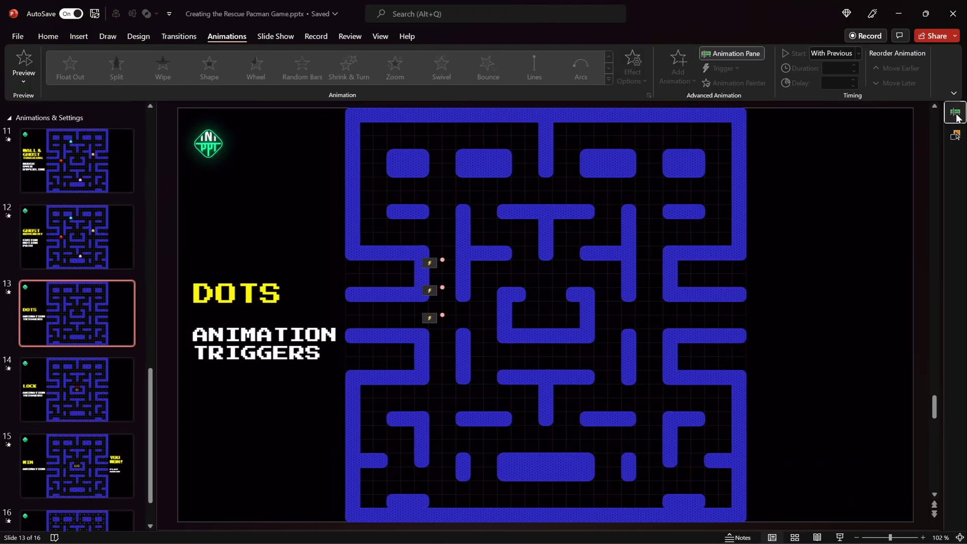
# On the Lock slide, show the Selection pane and check the object names of the red lock line and the dot
pyautogui.click(45, 40)
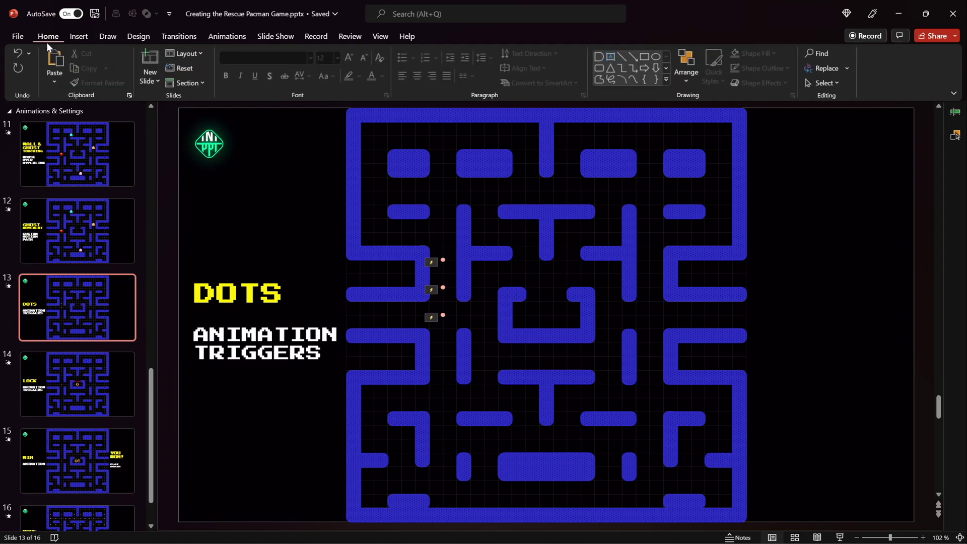
pyautogui.click(79, 373)
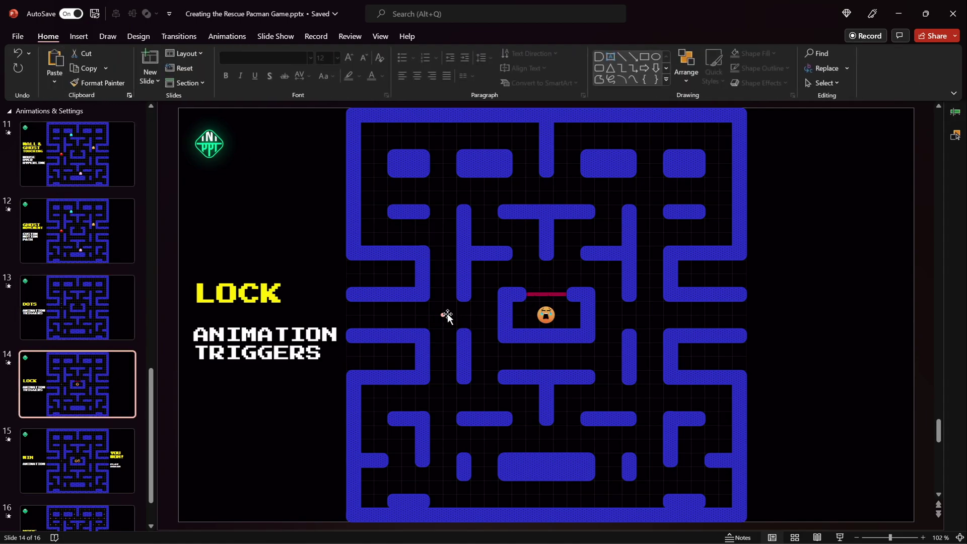
pyautogui.click(956, 135)
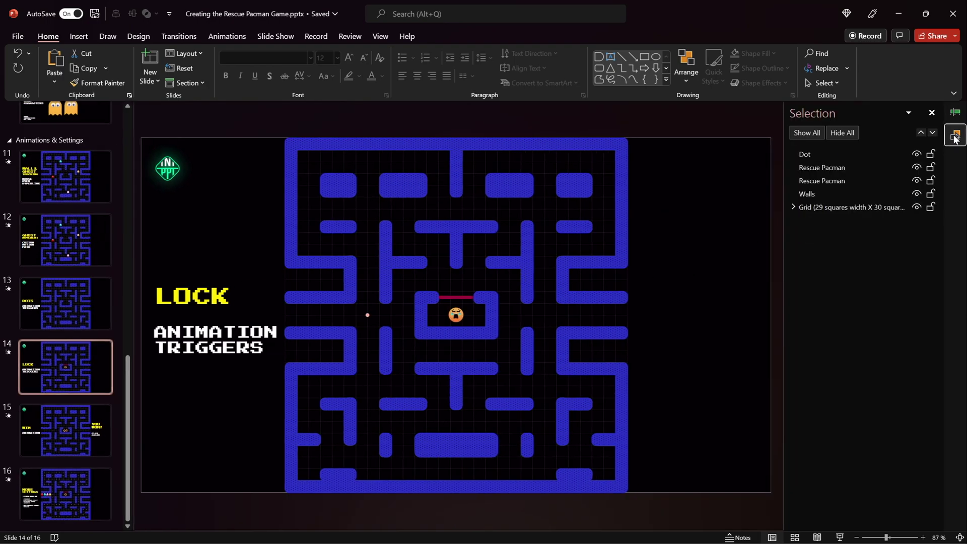
pyautogui.click(463, 298)
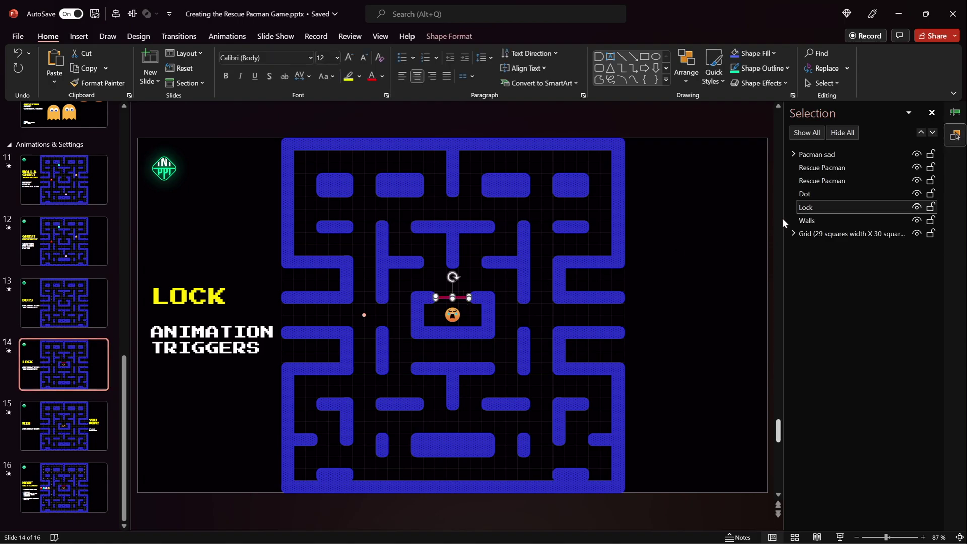
pyautogui.click(366, 316)
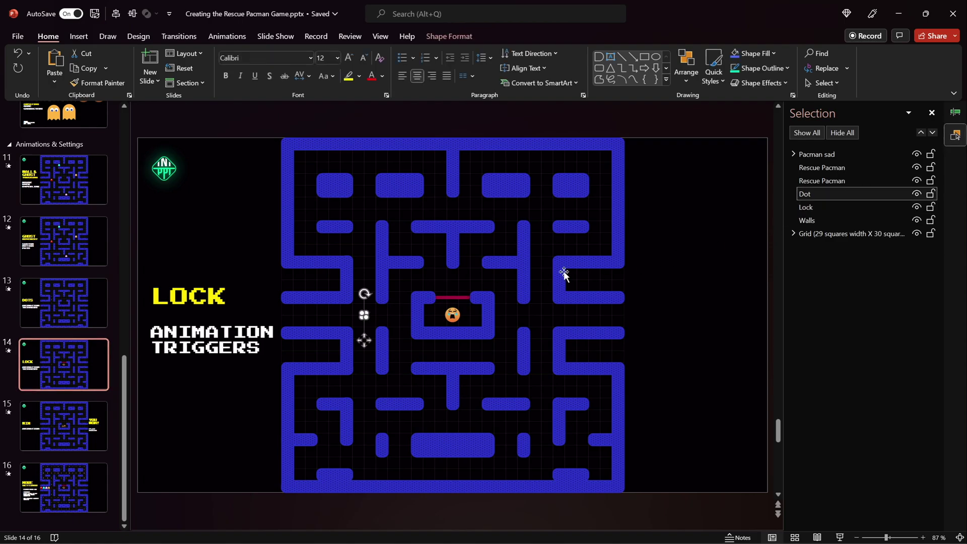
# Add a Random Bars exit animation to the red lock line, show the Animation Pane and preview the effect
pyautogui.click(458, 298)
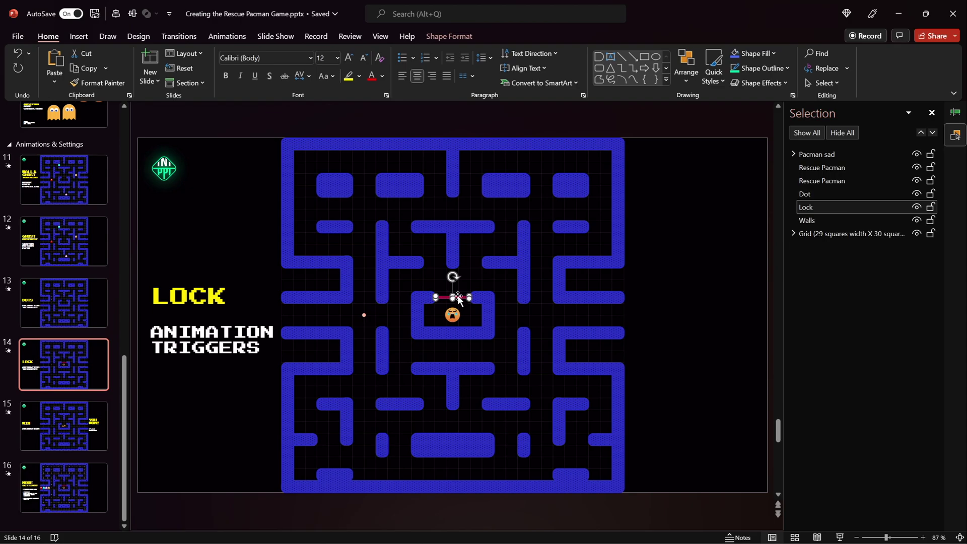
pyautogui.click(226, 36)
pyautogui.click(678, 68)
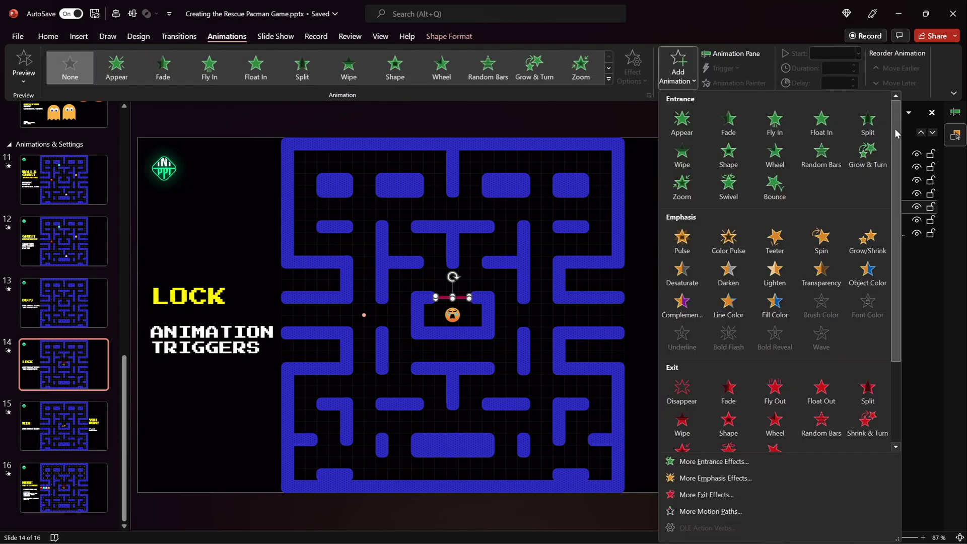
pyautogui.moveTo(895, 128); pyautogui.dragTo(898, 228)
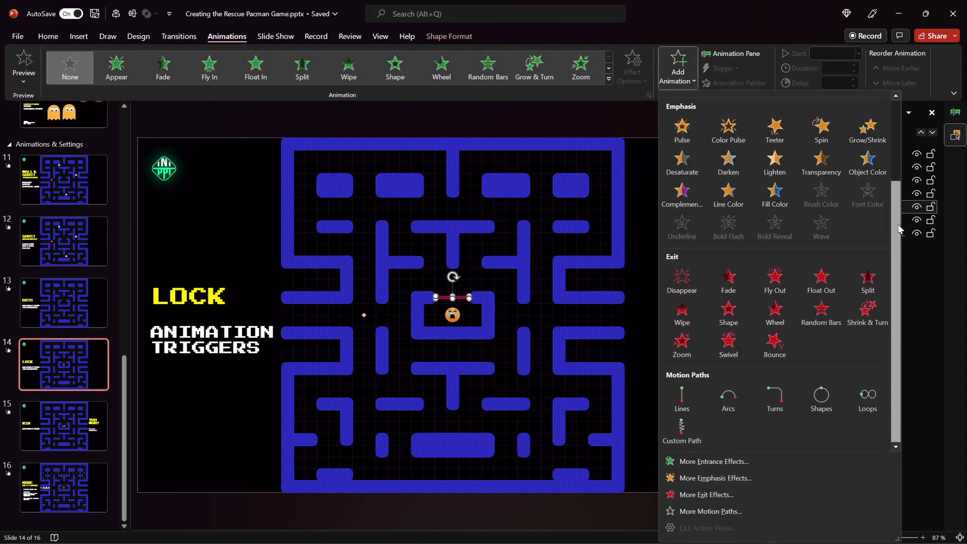
pyautogui.click(825, 314)
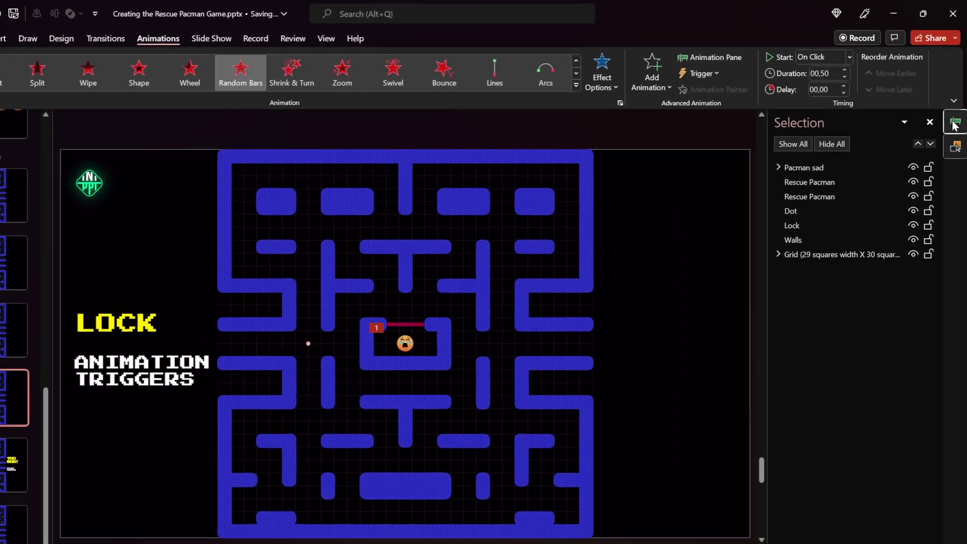
pyautogui.click(955, 112)
pyautogui.click(804, 172)
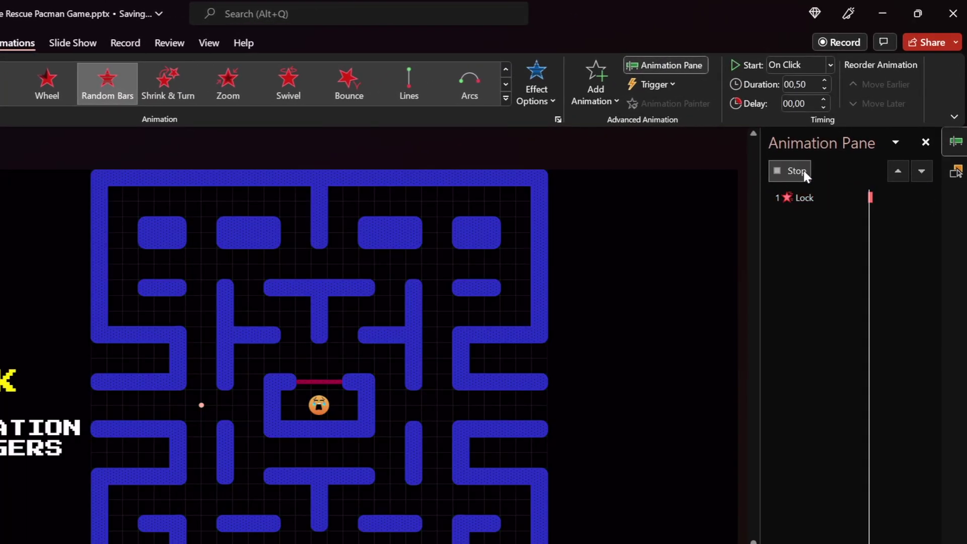
pyautogui.click(788, 173)
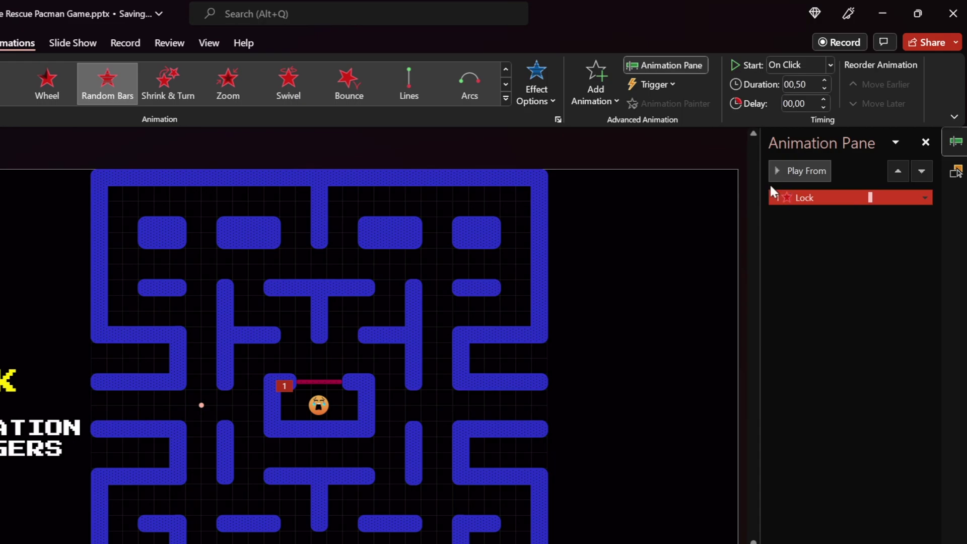
# Set the lock line's exit animation to trigger on click of the Dot
pyautogui.click(668, 84)
pyautogui.moveTo(675, 105)
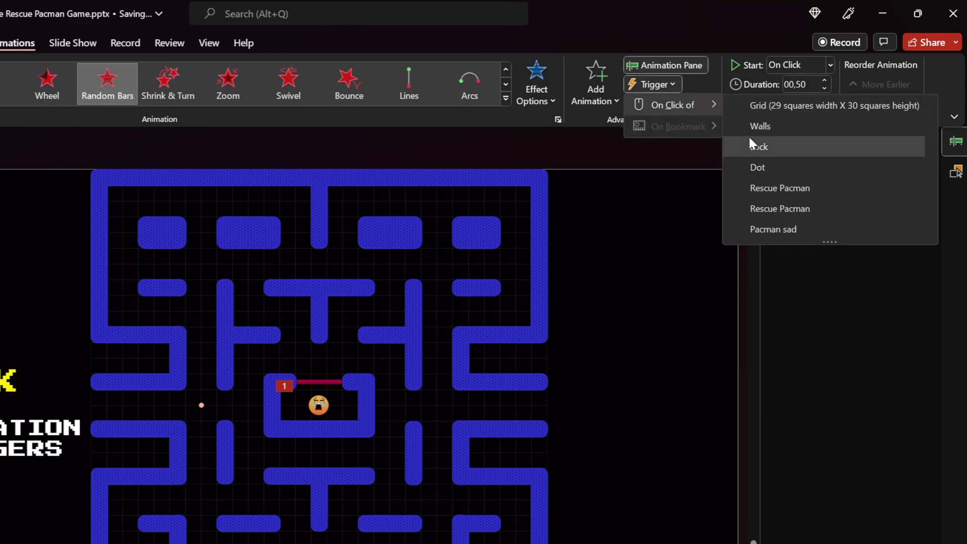
pyautogui.click(755, 165)
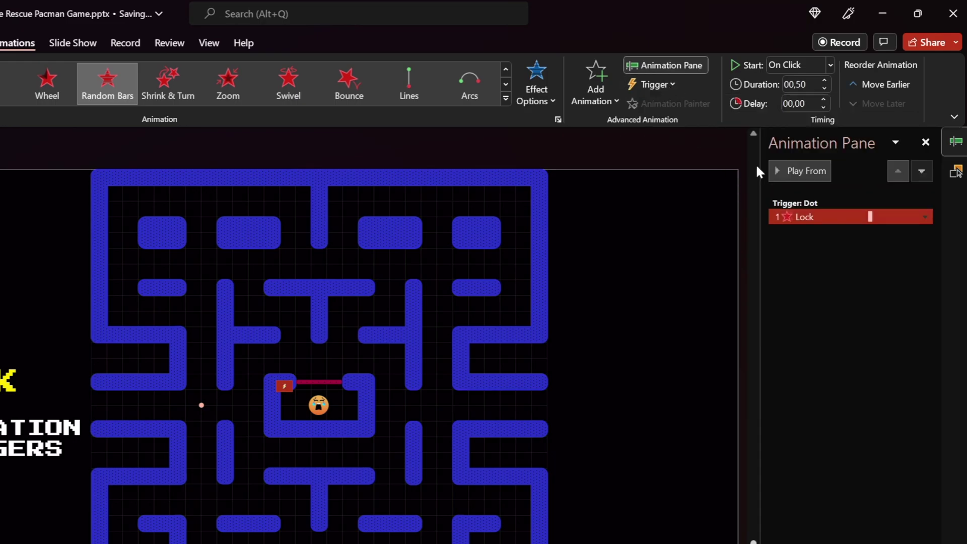
# Add a Zoom exit animation to the dot in the maze corridor
pyautogui.click(201, 405)
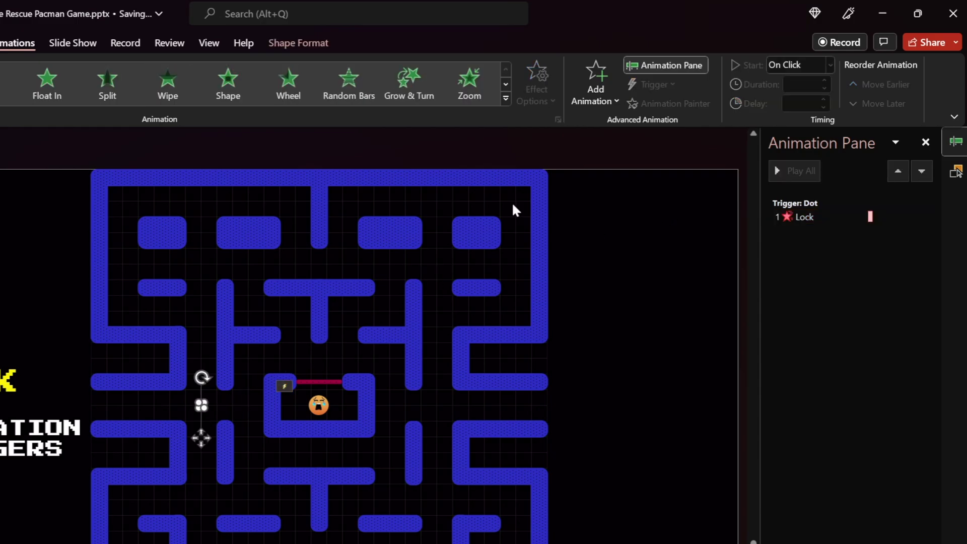
pyautogui.click(596, 96)
pyautogui.scroll(-3, 875, 191)
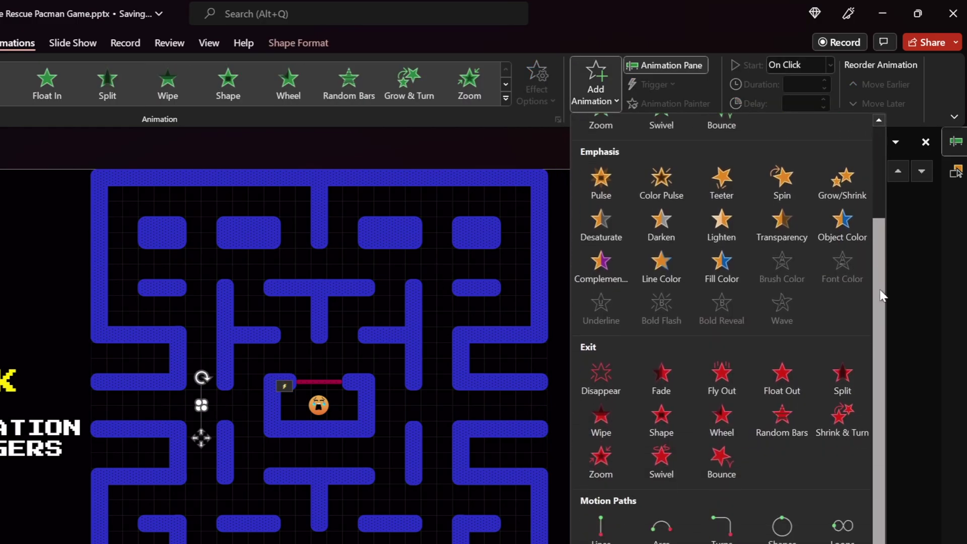
pyautogui.click(605, 443)
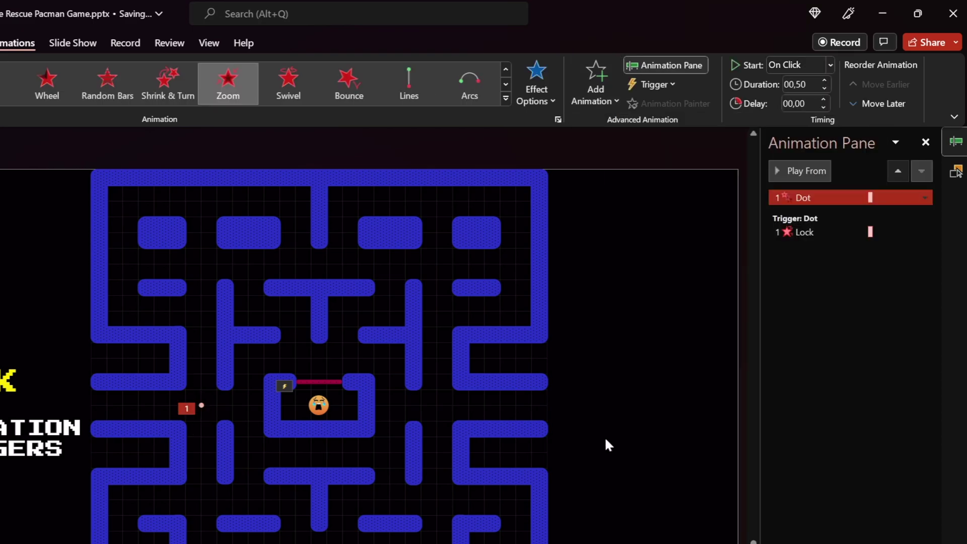
# Move the dot's exit animation under the Dot trigger, ahead of the Lock effect, and set the effects to start With Previous
pyautogui.moveTo(799, 198); pyautogui.dragTo(802, 229)
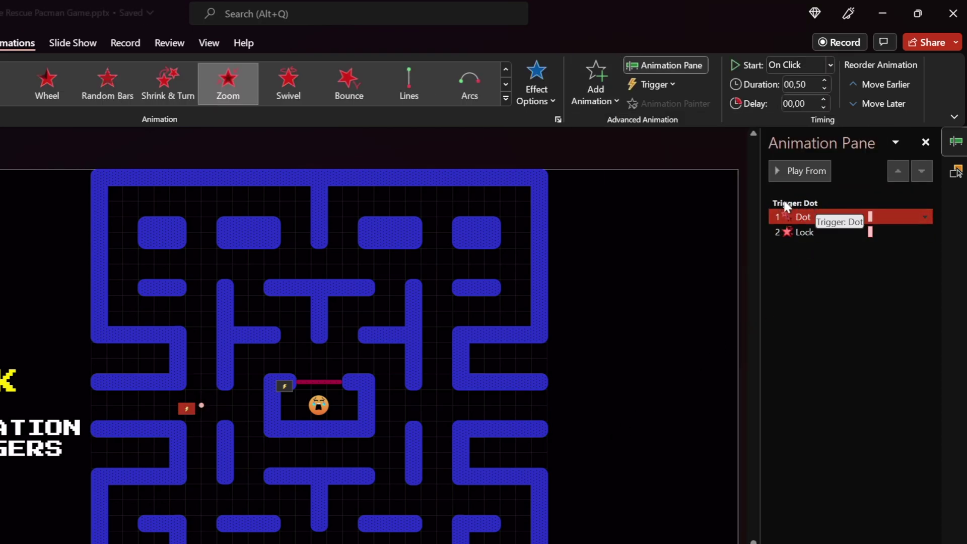
pyautogui.click(801, 232)
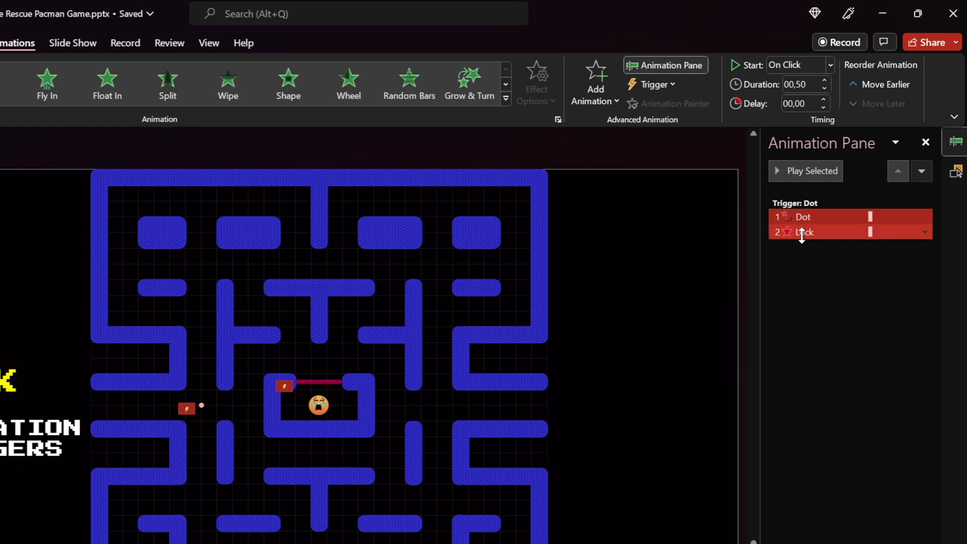
pyautogui.click(829, 64)
pyautogui.click(804, 102)
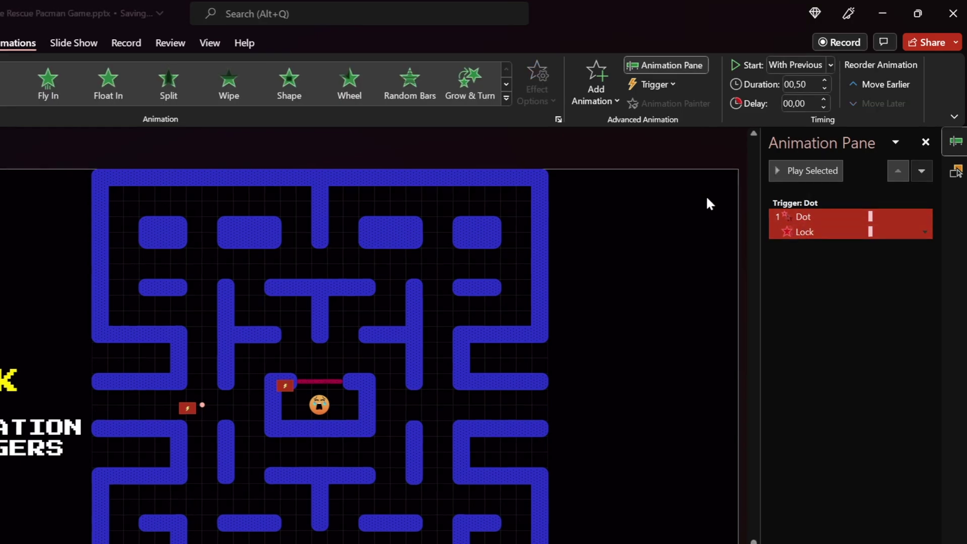
pyautogui.click(705, 203)
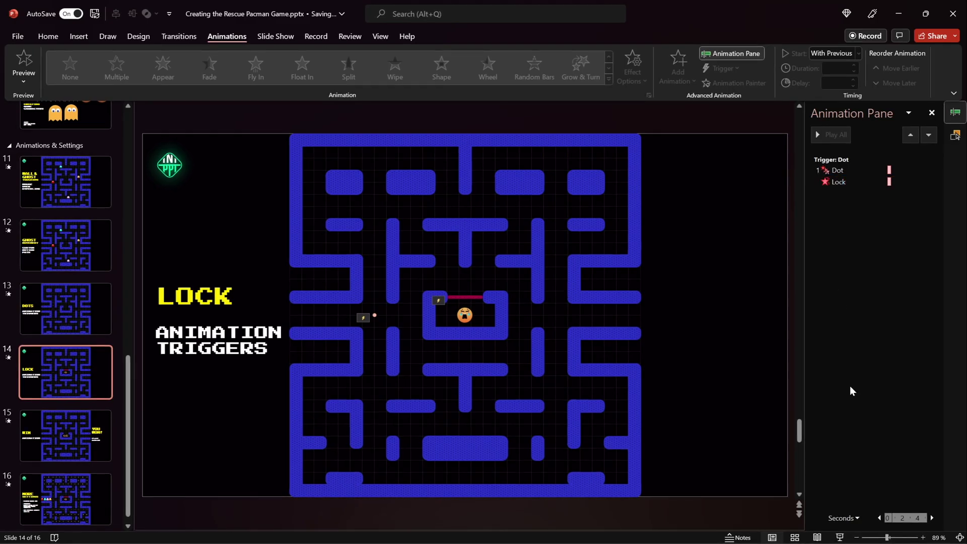
# Play the Lock slide to test that the dot triggers the animations, and exit the show
pyautogui.click(841, 537)
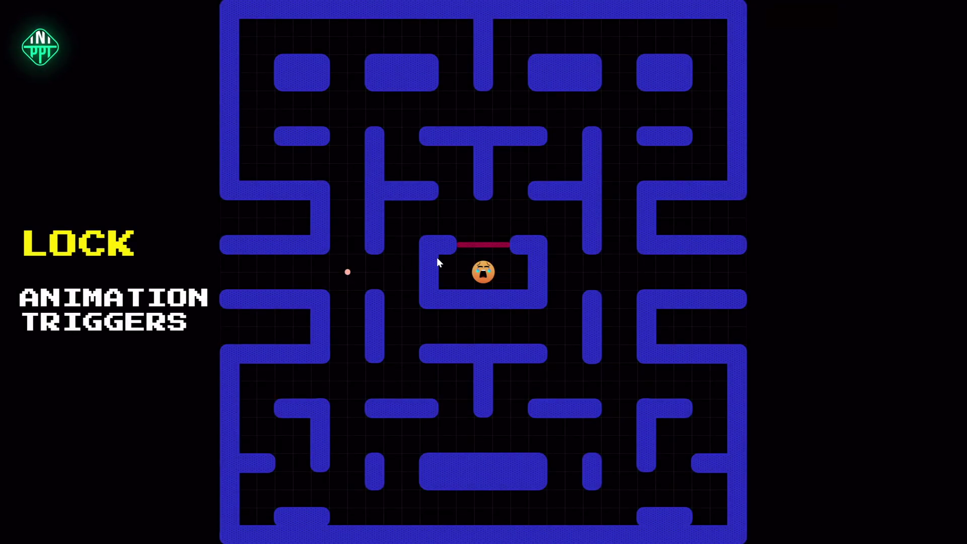
pyautogui.click(348, 273)
pyautogui.press('Escape')
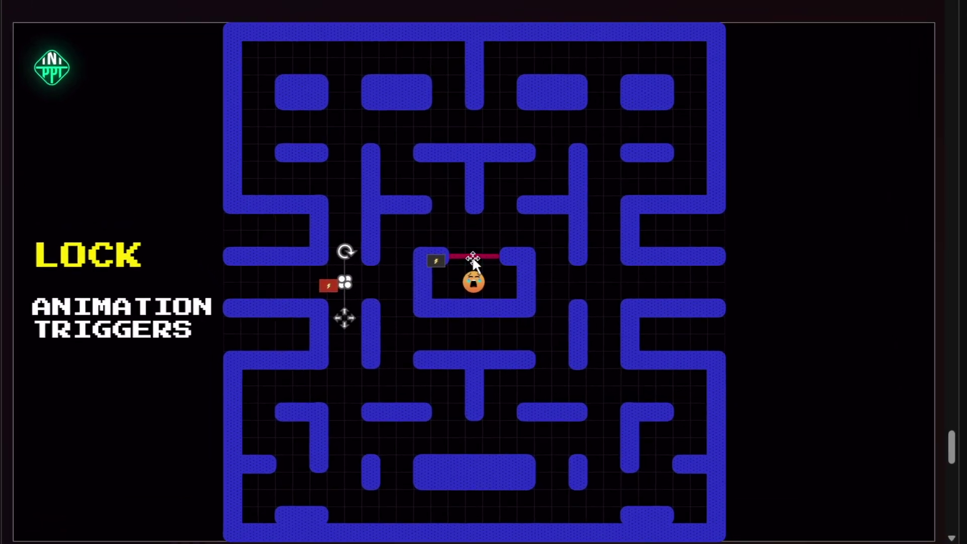
# Duplicate the dot and the lock line together twice, stacking the copies evenly above the originals
pyautogui.click(464, 294)
pyautogui.moveTo(498, 249); pyautogui.dragTo(490, 172)
pyautogui.click(503, 104)
pyautogui.press('Escape')
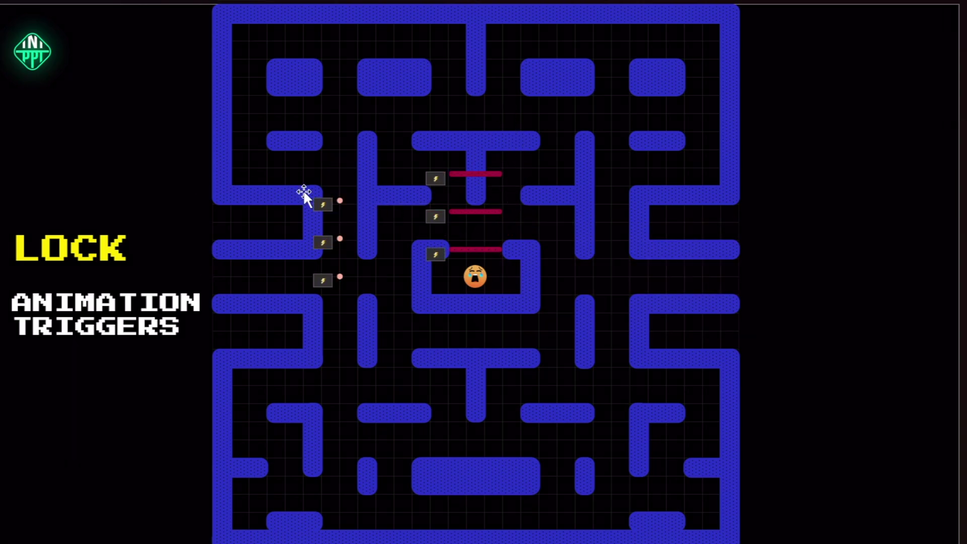
# Select the three lock lines and align them to the bottom so they stack over the cage opening
pyautogui.click(482, 248)
pyautogui.keyDown('shift'); pyautogui.click(484, 212); pyautogui.keyUp('shift')
pyautogui.keyDown('shift'); pyautogui.click(487, 173); pyautogui.keyUp('shift')
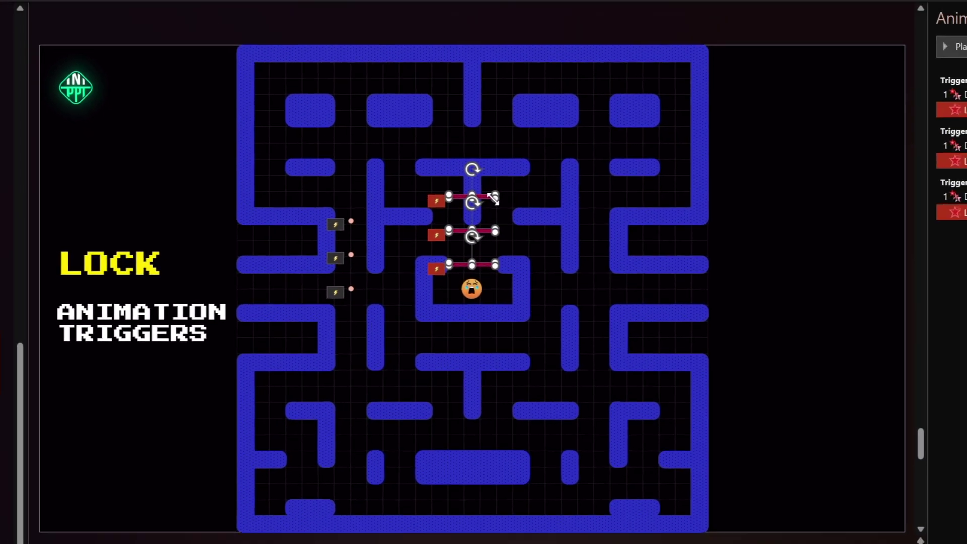
pyautogui.click(449, 36)
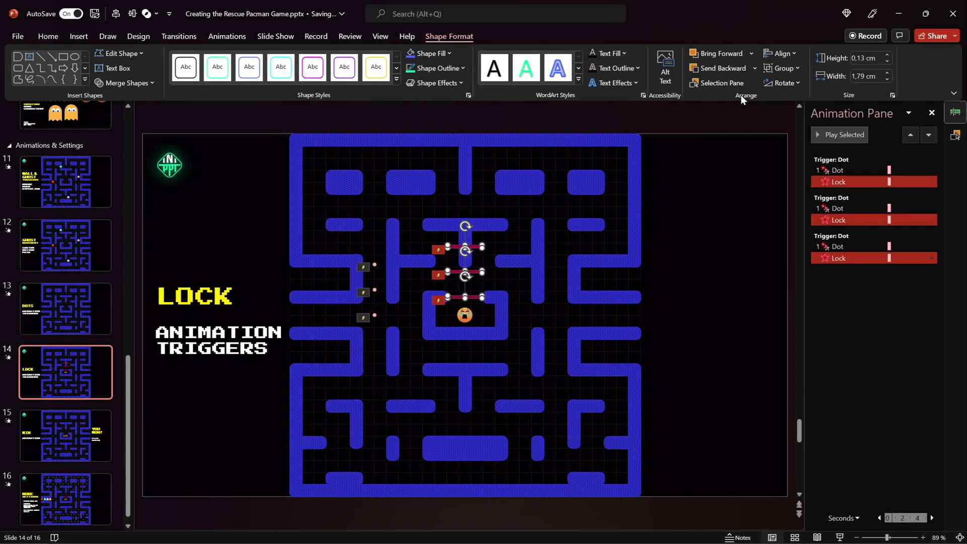
pyautogui.click(793, 52)
pyautogui.click(805, 151)
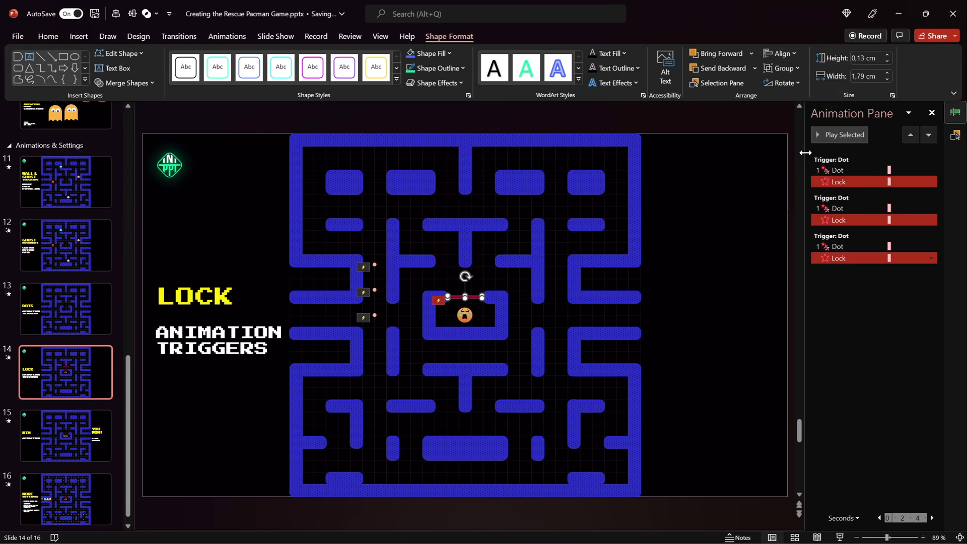
pyautogui.click(660, 126)
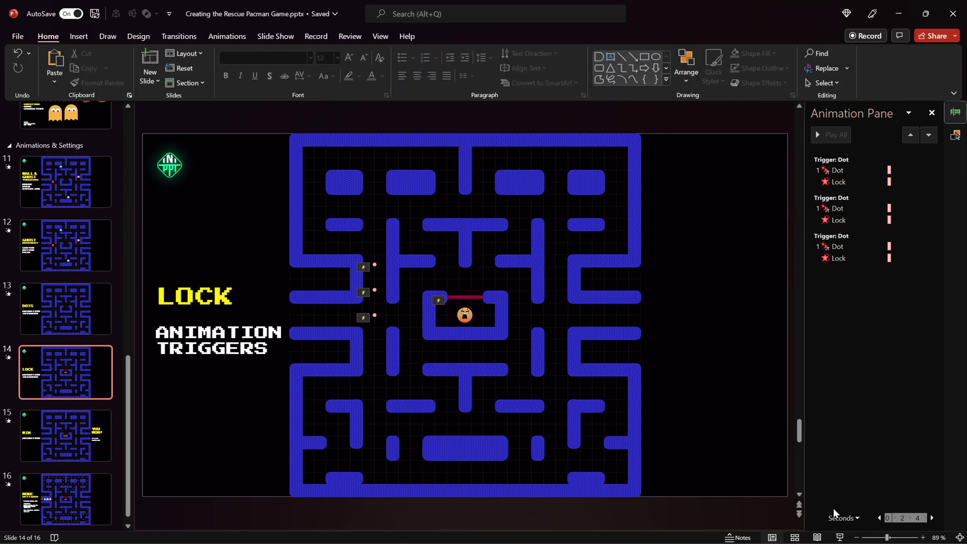
# Play the Lock slide to test the three dots, continue to the Win slide to test its dot, and exit the show
pyautogui.click(840, 537)
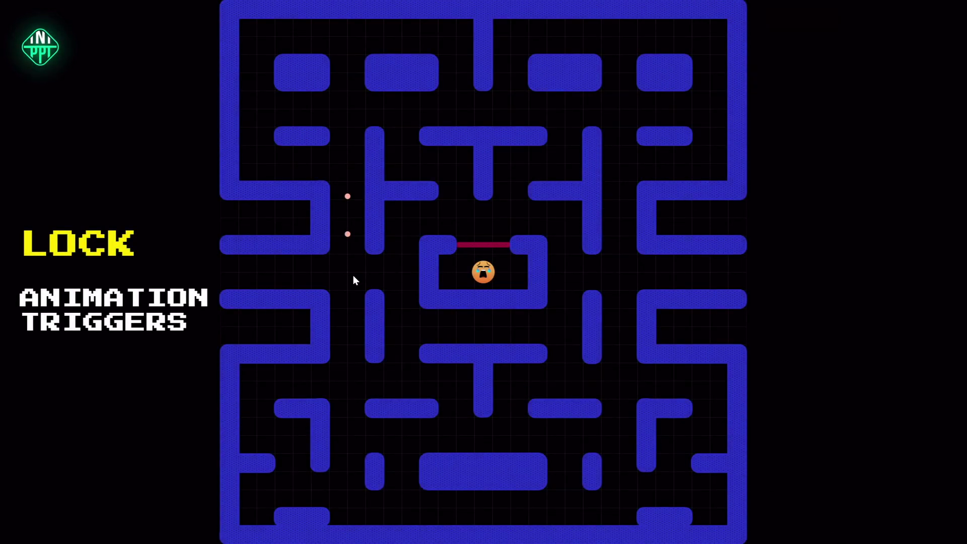
pyautogui.click(347, 237)
pyautogui.click(478, 273)
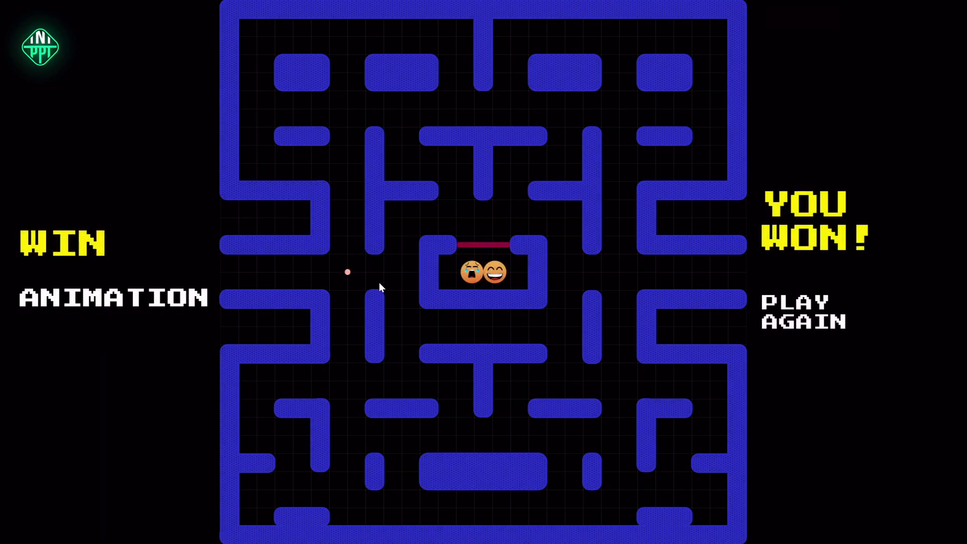
pyautogui.click(347, 273)
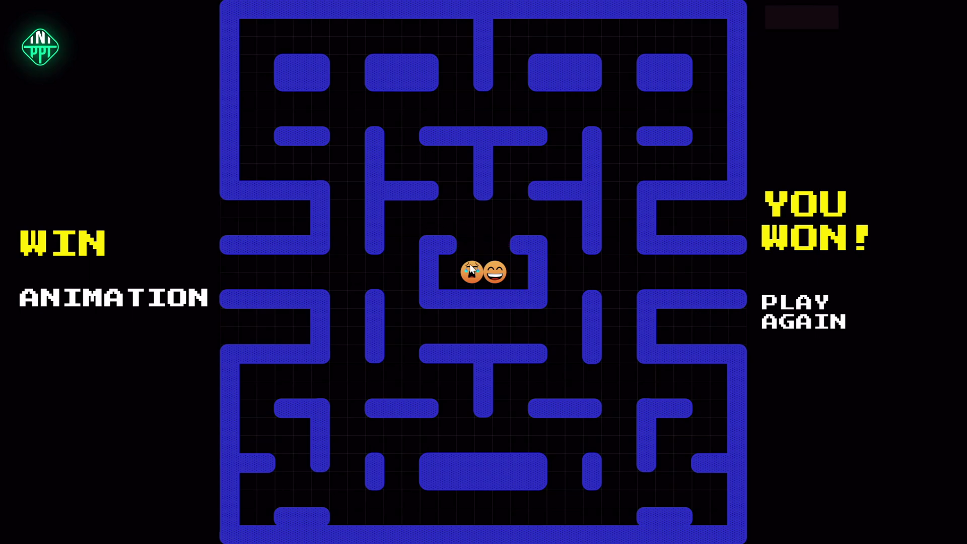
pyautogui.press('Escape')
# On the Win slide, show the Selection pane and move Pacman sad above Pacman happy in the layer order
pyautogui.click(539, 319)
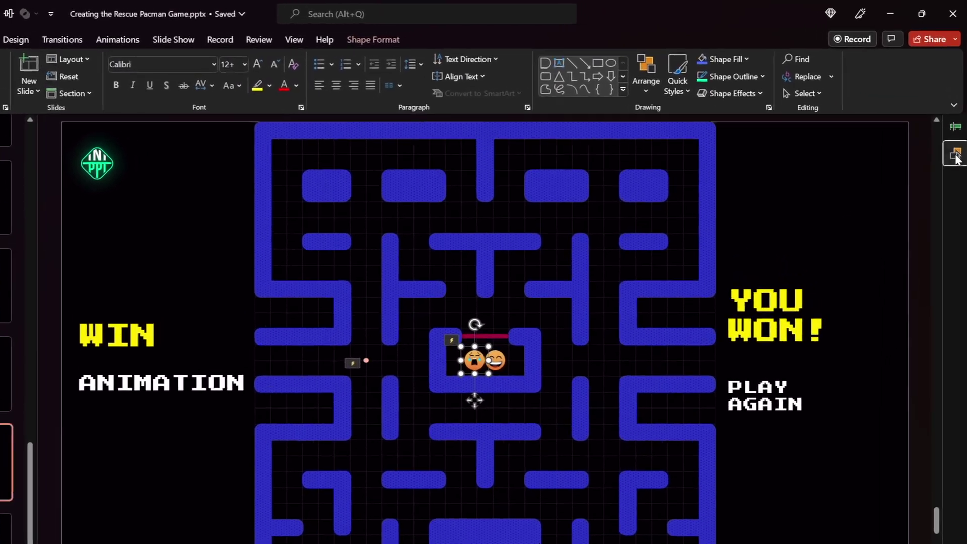
pyautogui.click(956, 135)
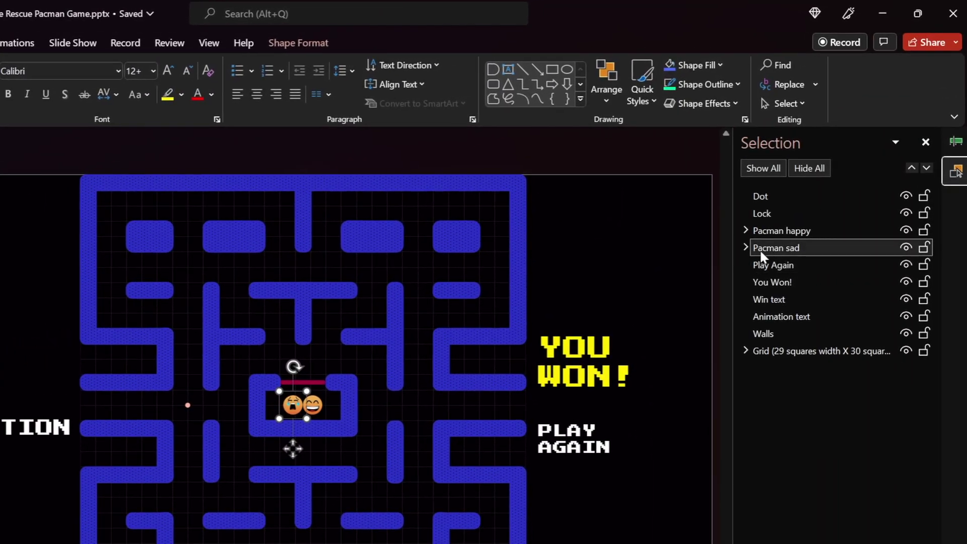
pyautogui.moveTo(780, 247); pyautogui.dragTo(781, 230)
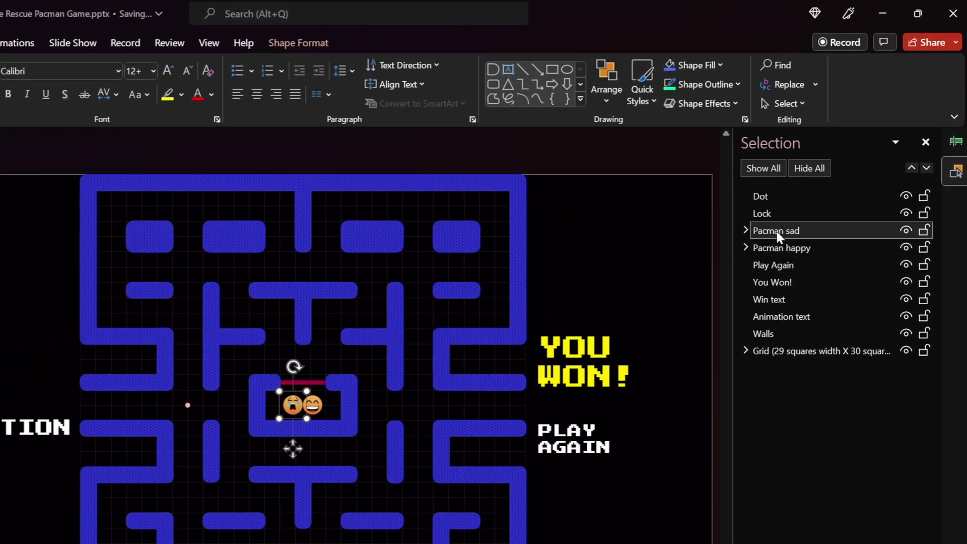
pyautogui.click(317, 402)
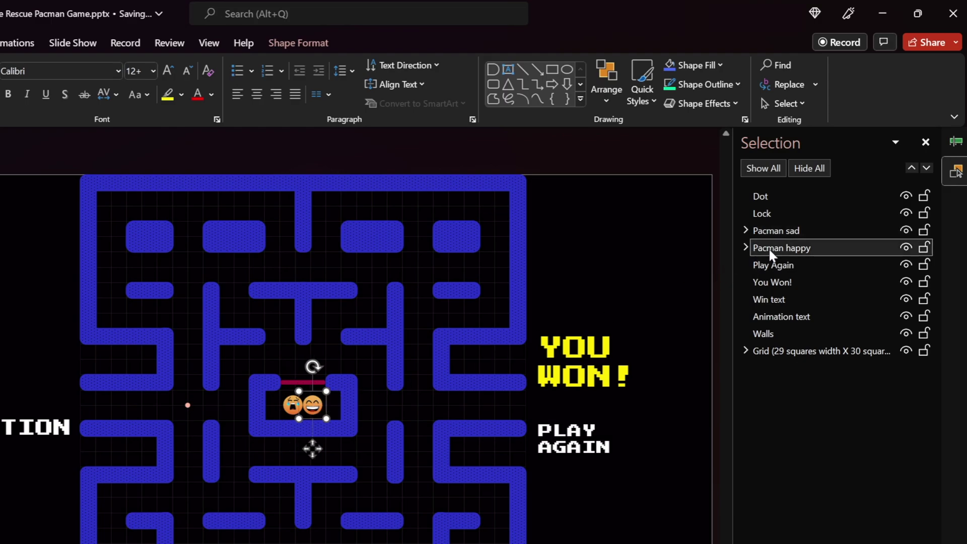
pyautogui.click(645, 282)
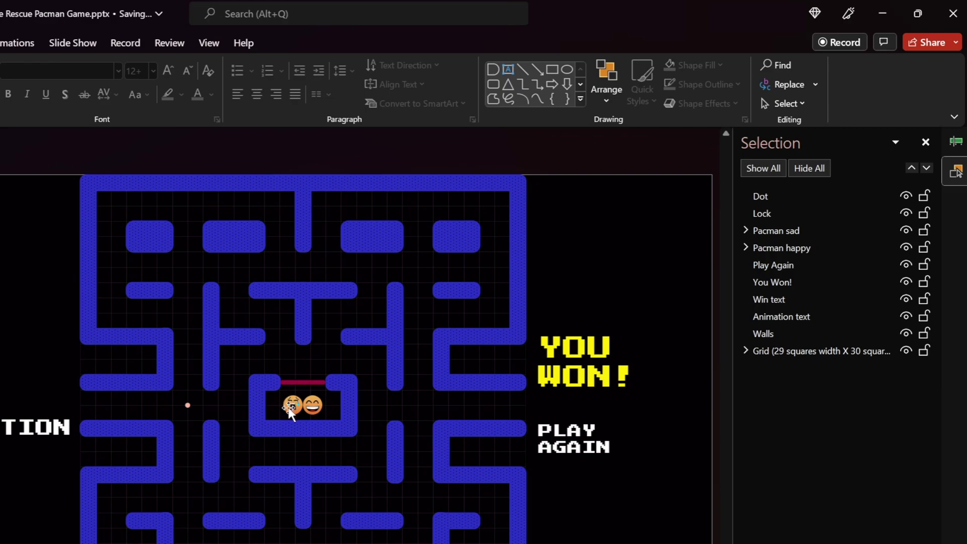
# Apply a Zoom entrance animation to the happy Pacman and show the Animation Pane
pyautogui.click(325, 415)
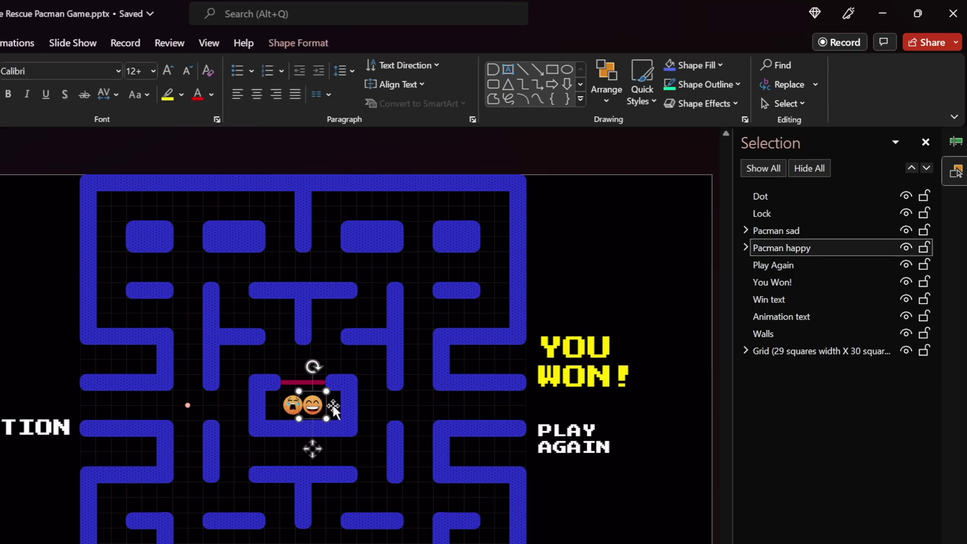
pyautogui.click(19, 44)
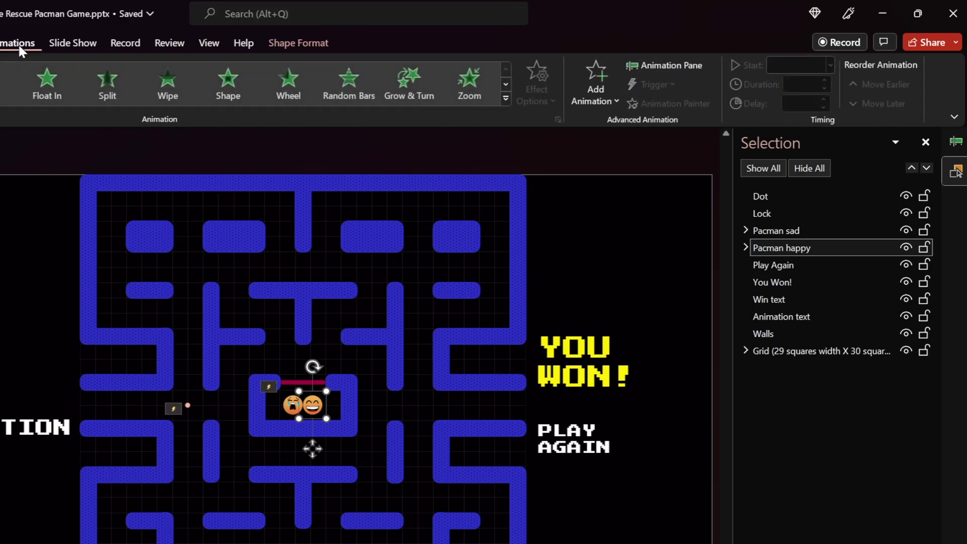
pyautogui.click(471, 81)
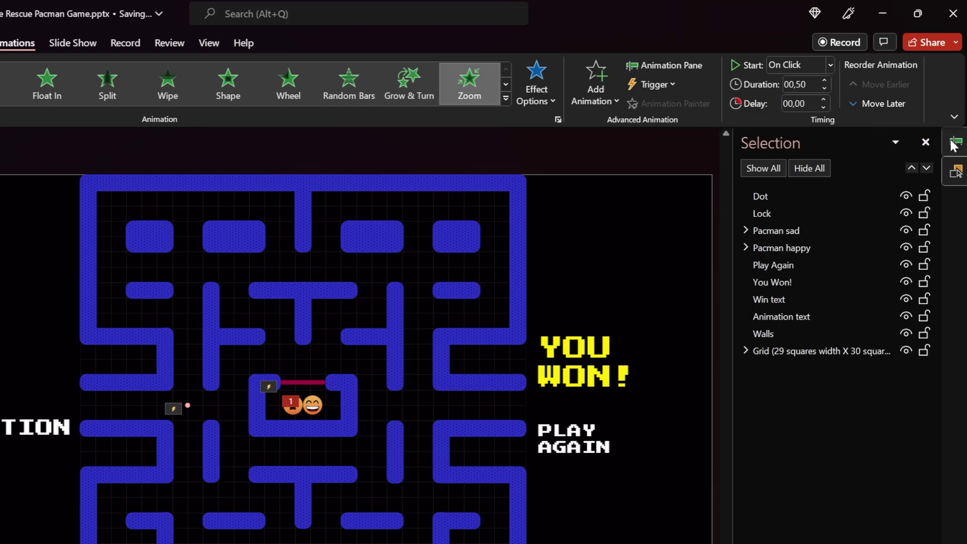
pyautogui.click(954, 143)
pyautogui.click(953, 143)
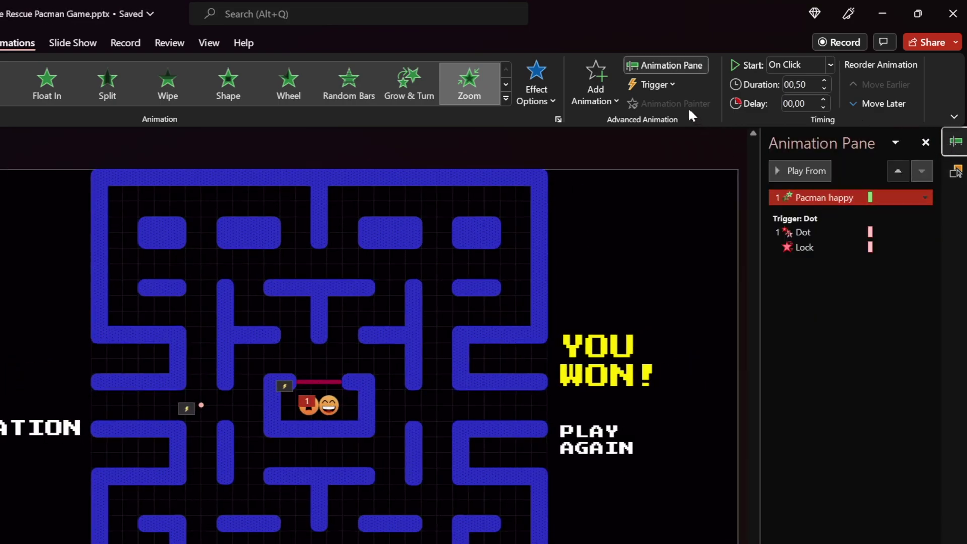
# Set the happy Pacman's Zoom entrance animation to trigger on click of Pacman sad
pyautogui.click(655, 84)
pyautogui.moveTo(669, 107)
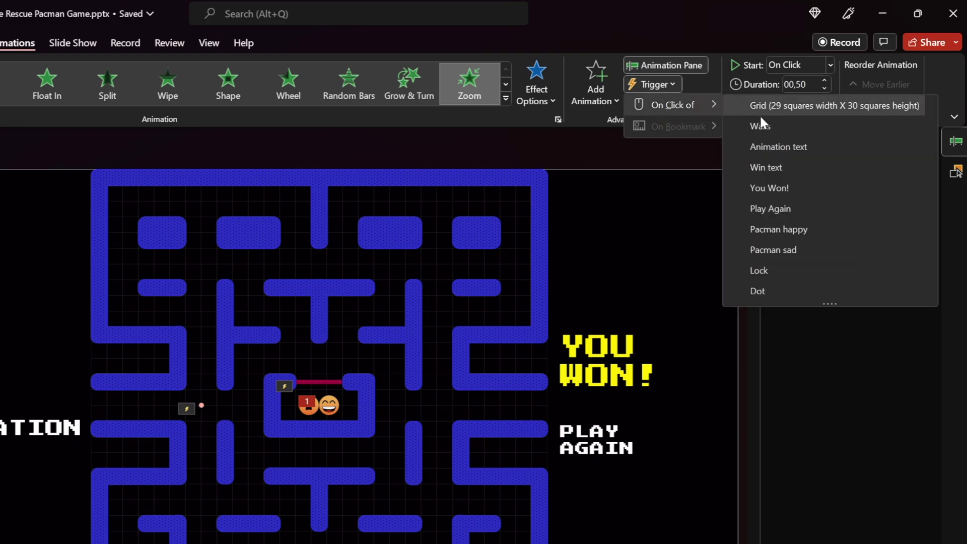
pyautogui.click(777, 250)
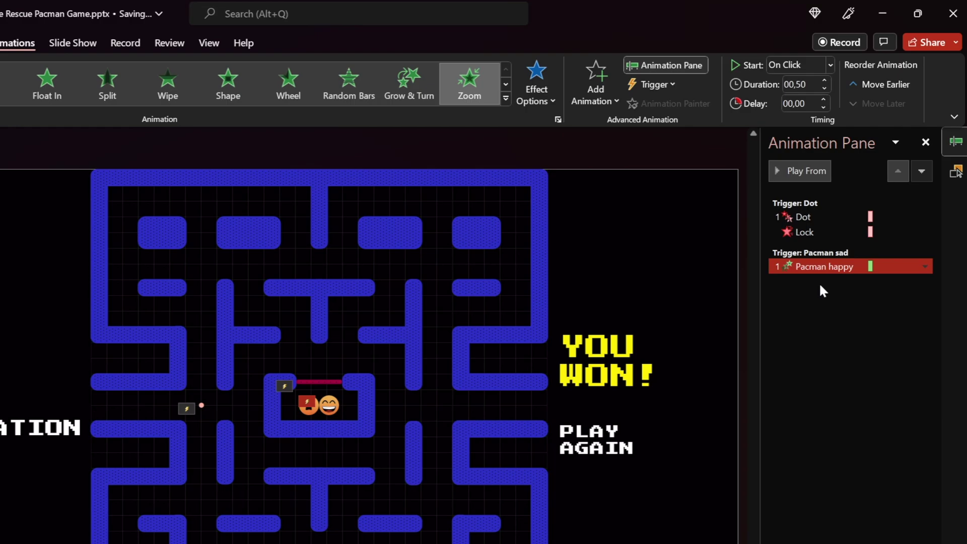
pyautogui.click(608, 264)
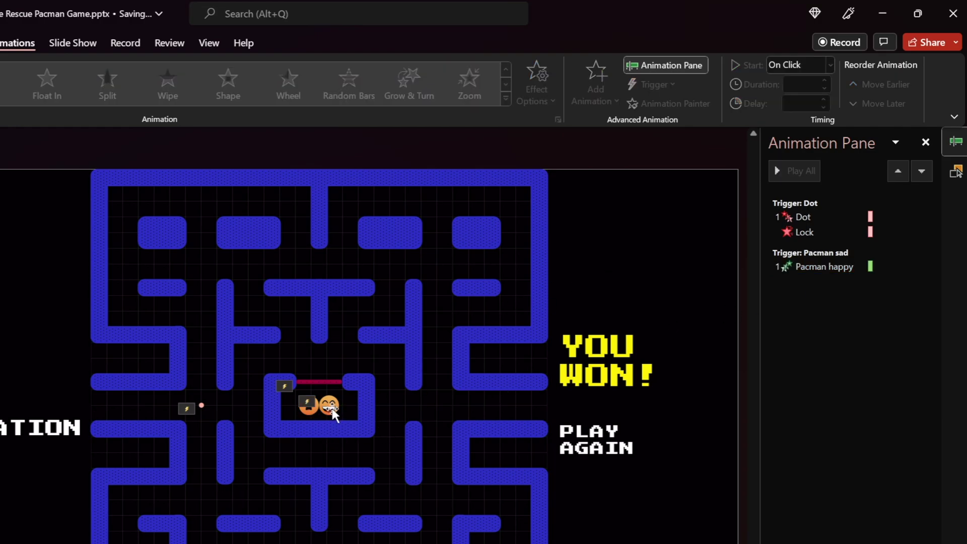
# Add a Zoom exit animation to the sad Pacman and place it above Pacman happy under the Pacman sad trigger
pyautogui.click(311, 422)
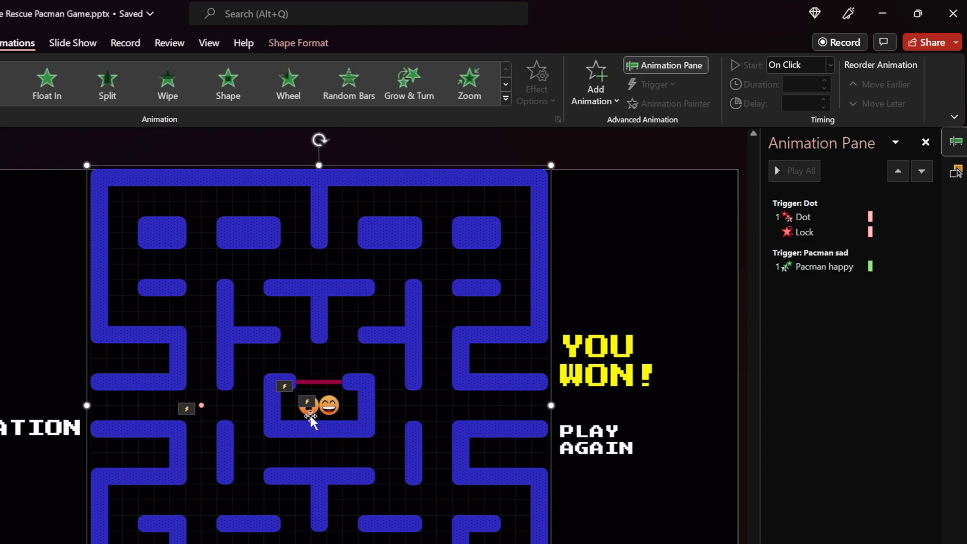
pyautogui.click(310, 416)
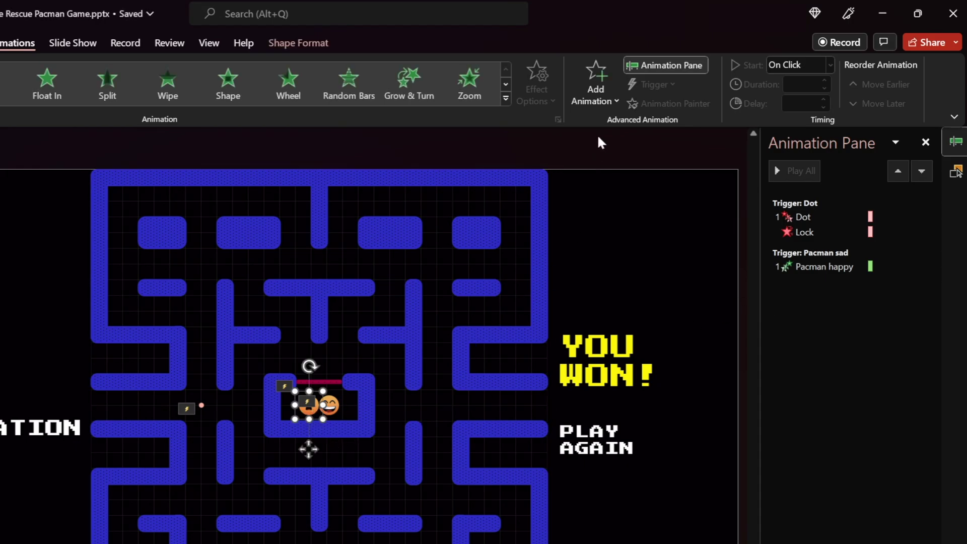
pyautogui.click(599, 95)
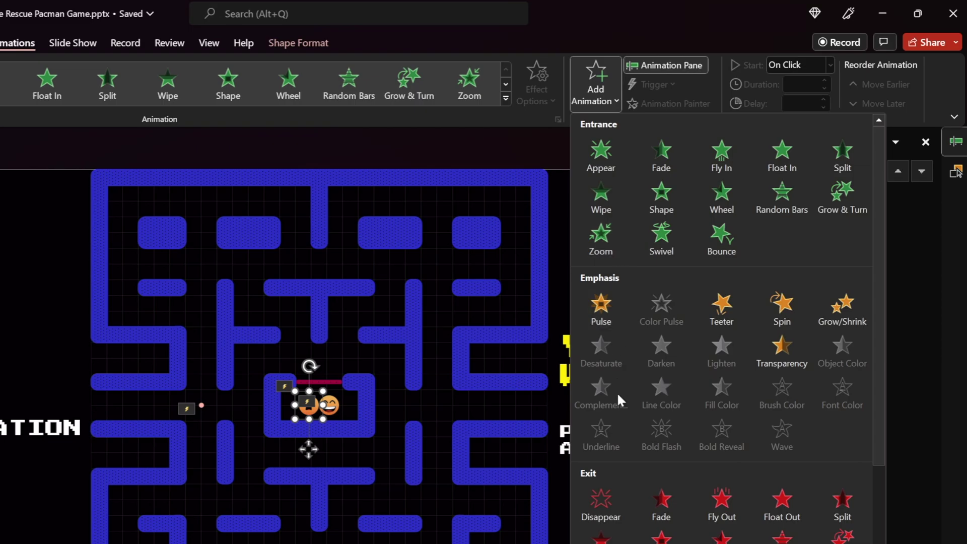
pyautogui.scroll(-3, 874, 406)
pyautogui.click(623, 485)
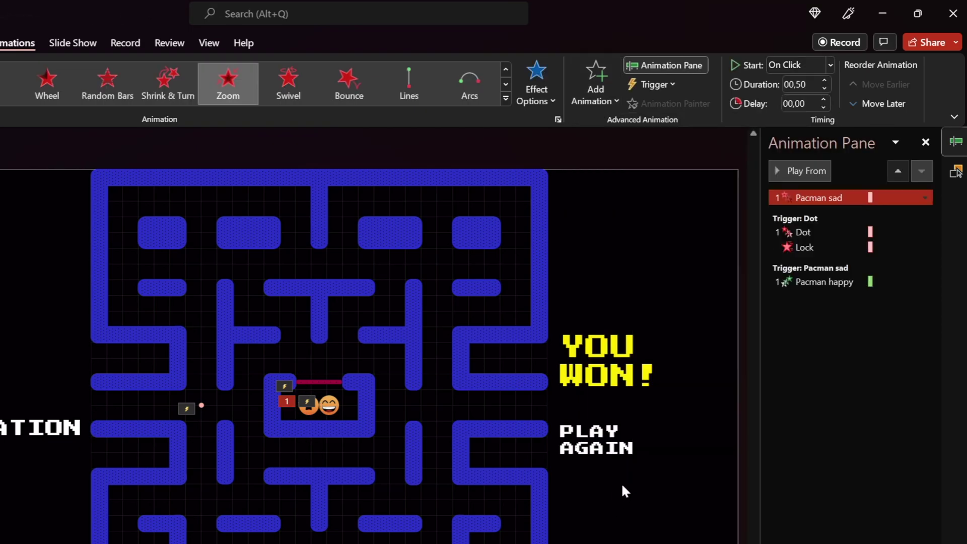
pyautogui.moveTo(803, 202); pyautogui.dragTo(811, 276)
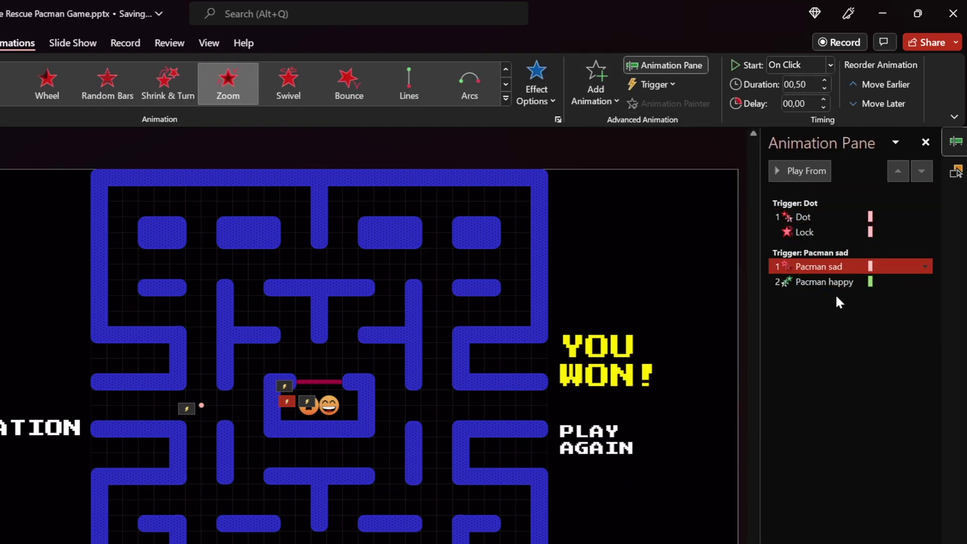
# Set the Pacman happy entrance animation to start With Previous, together with the Pacman sad exit
pyautogui.keyDown('ctrl'); pyautogui.click(826, 282); pyautogui.keyUp('ctrl')
pyautogui.keyDown('ctrl'); pyautogui.click(837, 216); pyautogui.keyUp('ctrl')
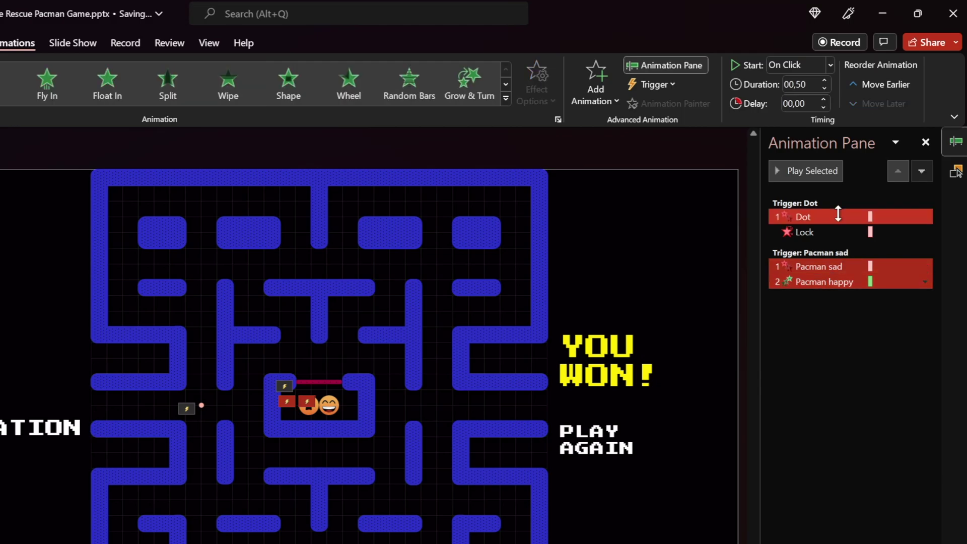
pyautogui.click(830, 64)
pyautogui.click(798, 98)
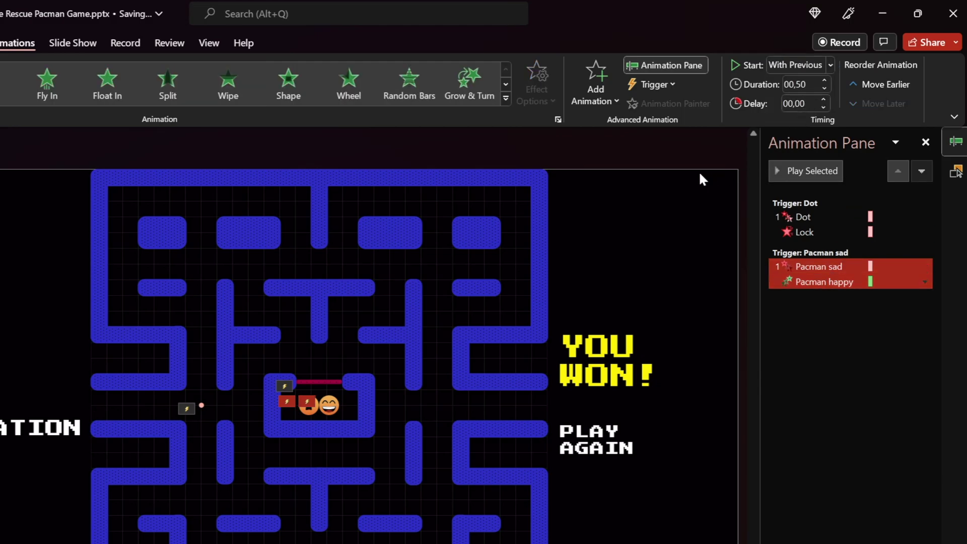
pyautogui.click(691, 145)
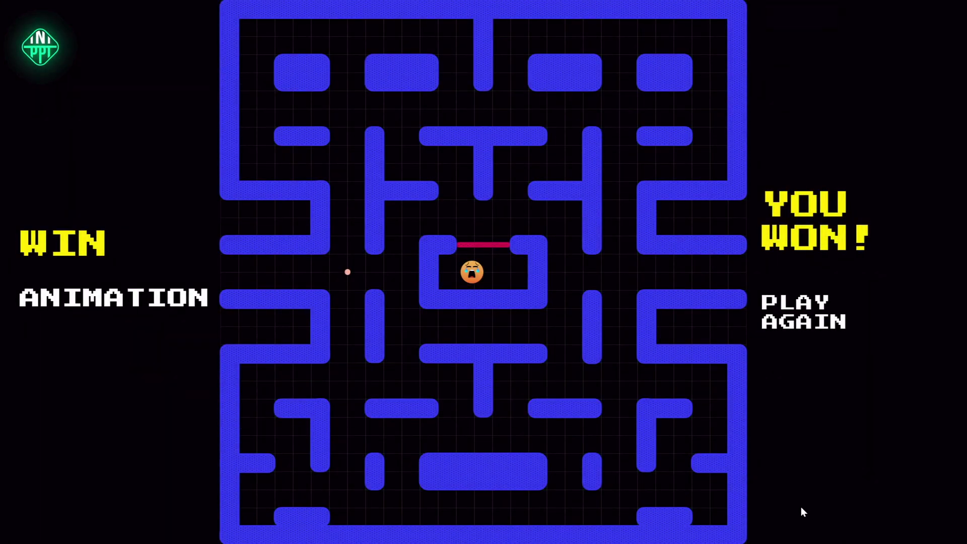
# Test the dot and the sad Pacman in the Win slide's show, and exit the show
pyautogui.click(349, 278)
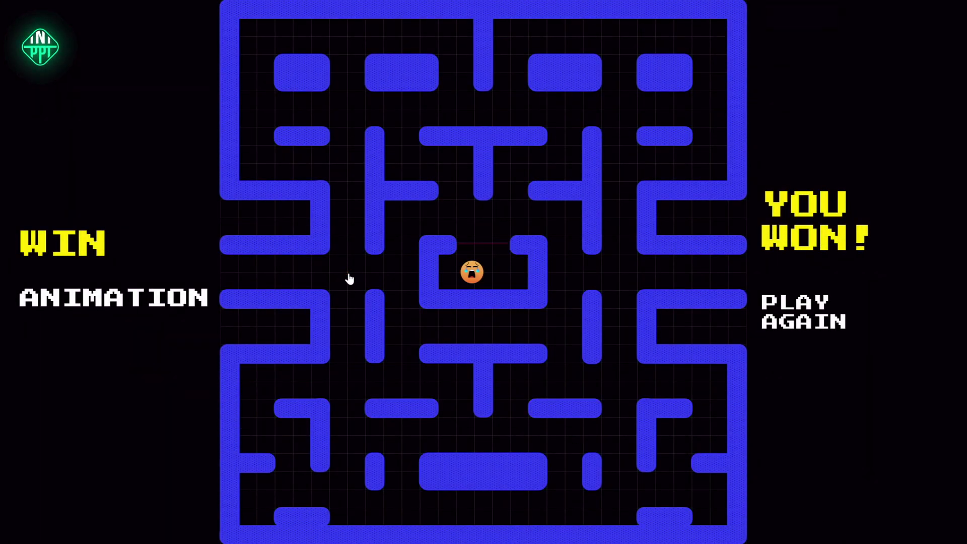
pyautogui.click(473, 275)
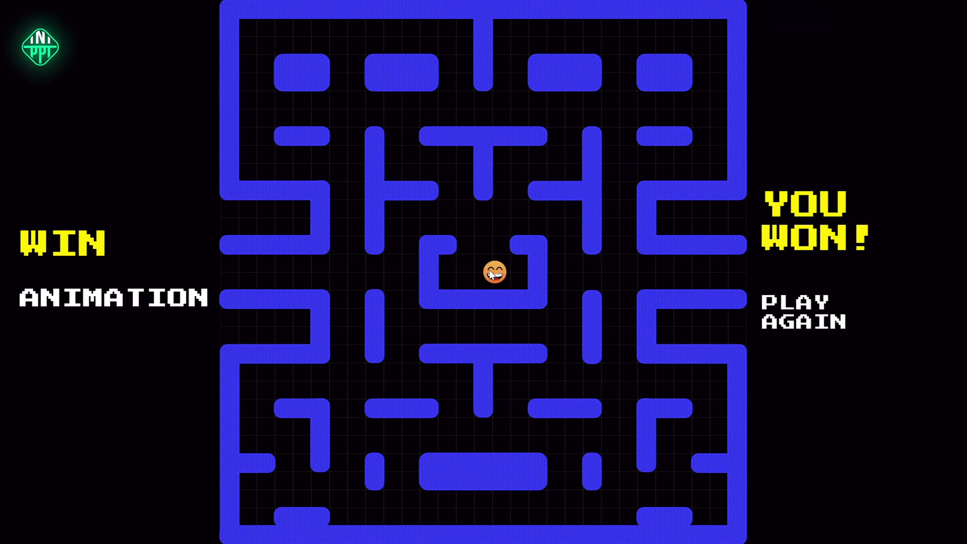
pyautogui.press('Escape')
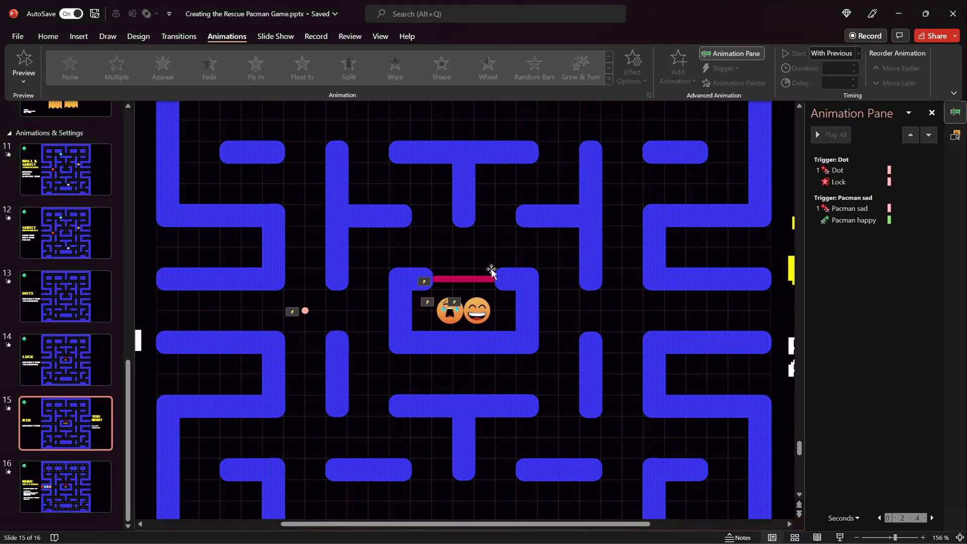
# Add a Custom Path motion animation to the happy Pacman, leading out of the cage and through the maze's right-hand exit
pyautogui.click(479, 312)
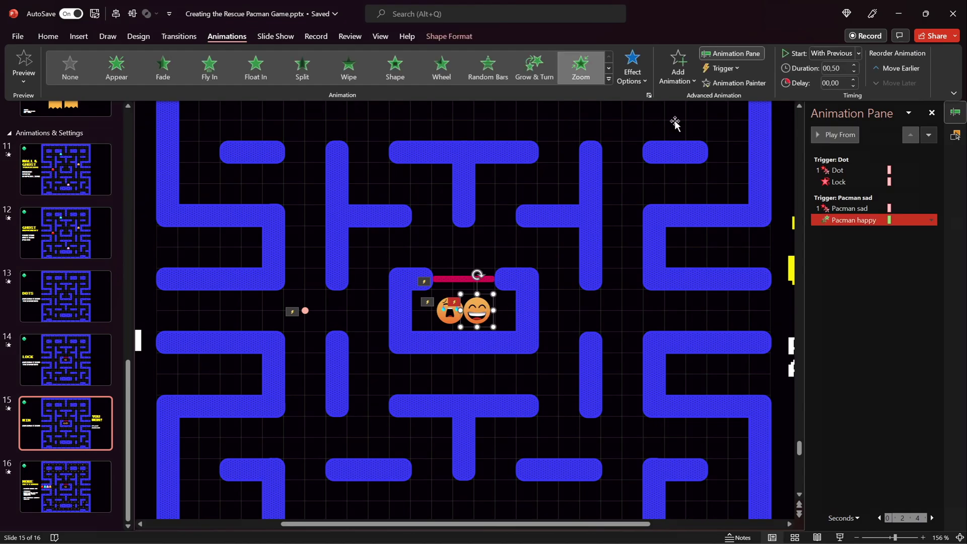
pyautogui.click(678, 68)
pyautogui.moveTo(899, 174); pyautogui.dragTo(895, 268)
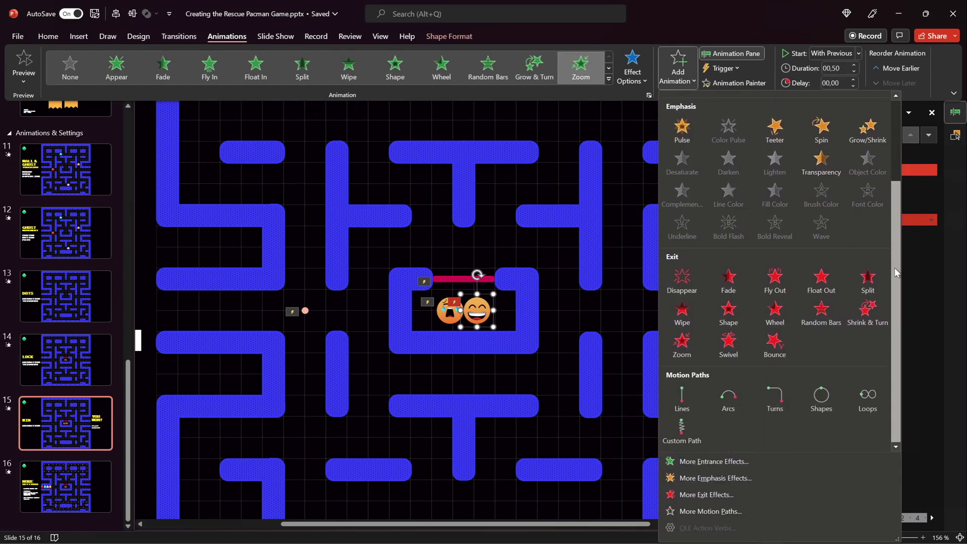
pyautogui.click(687, 426)
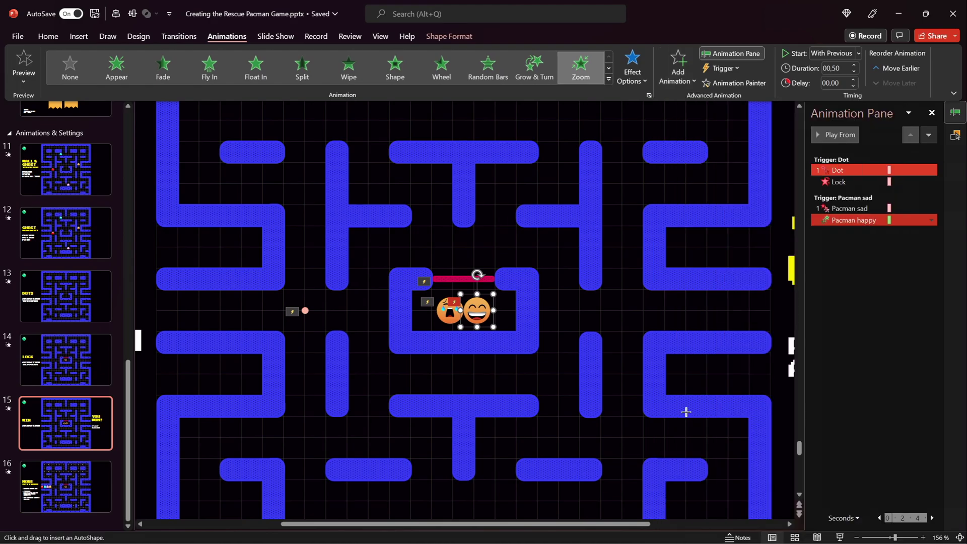
pyautogui.click(474, 246)
pyautogui.doubleClick(783, 312)
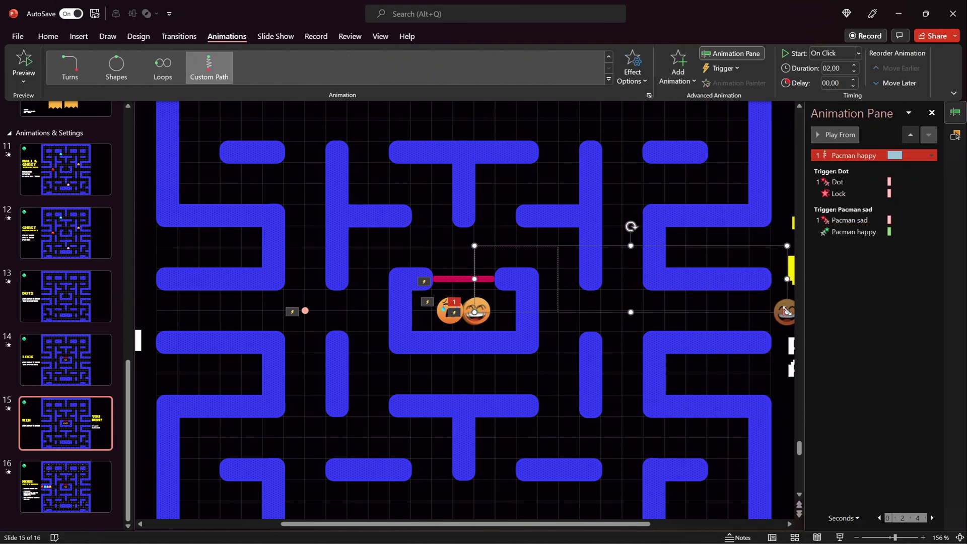
# Place the happy Pacman's motion path last under the Pacman sad trigger and set it to start After Previous
pyautogui.click(960, 538)
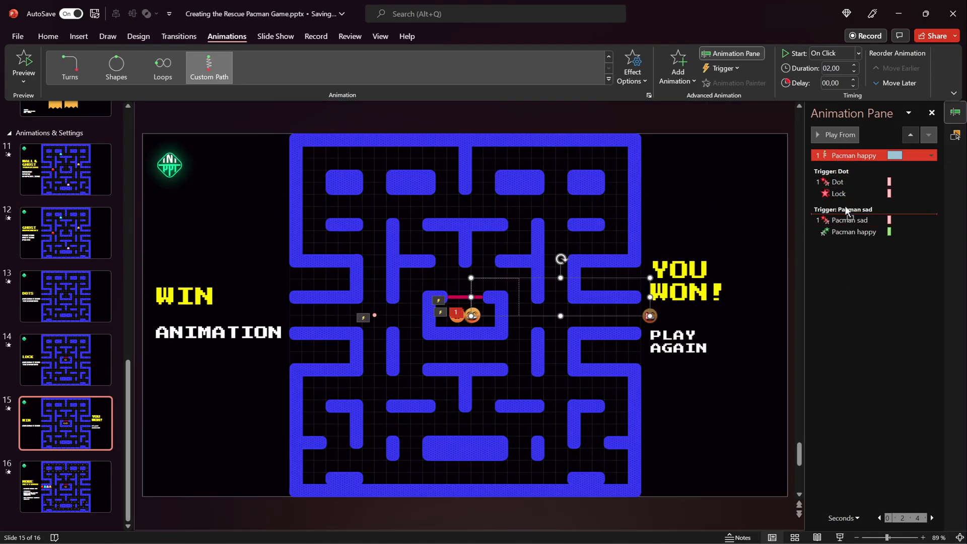
pyautogui.moveTo(848, 232); pyautogui.dragTo(851, 241)
pyautogui.click(858, 53)
pyautogui.click(838, 97)
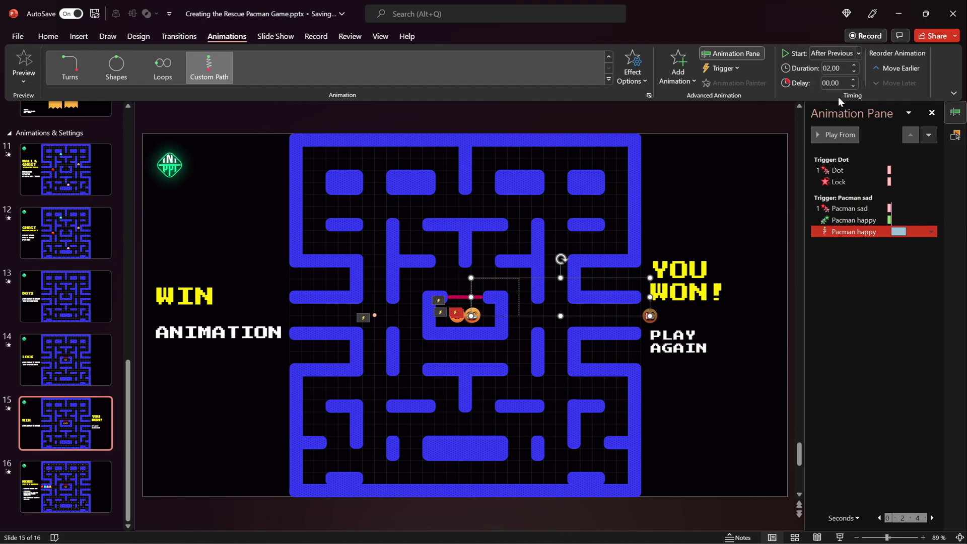
# Play the Win slide to test the happy Pacman's escape path, and exit the show
pyautogui.click(841, 538)
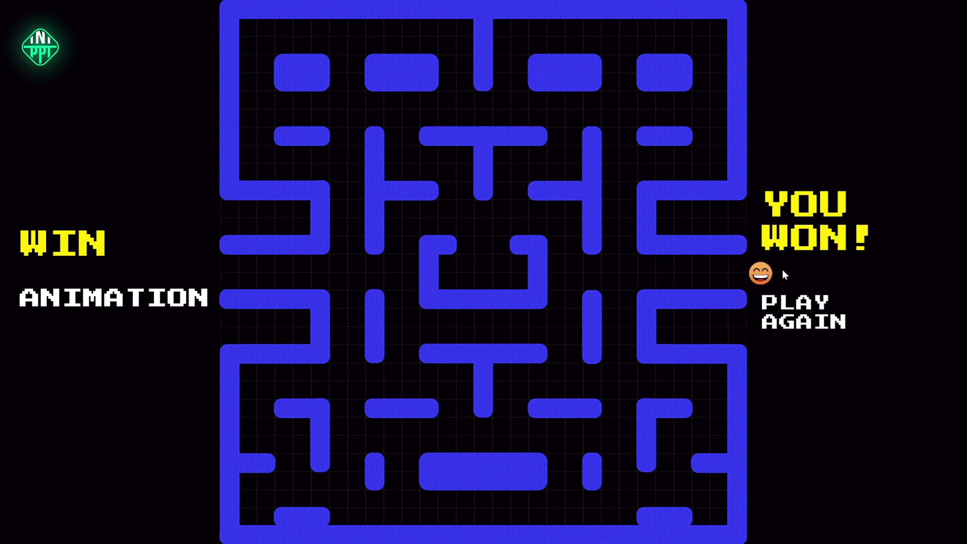
pyautogui.press('Escape')
pyautogui.click(740, 362)
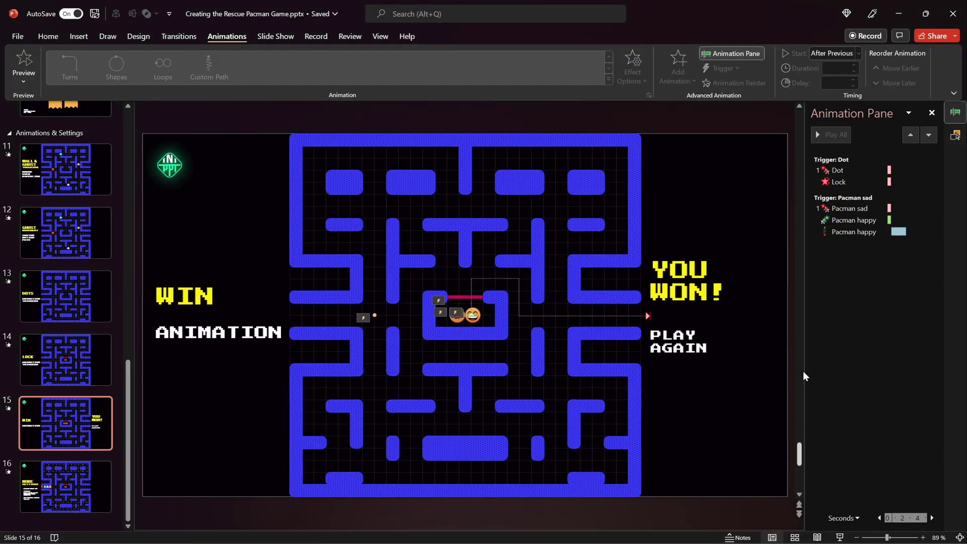
# Close the Animation Pane and go to the More Settings slide
pyautogui.click(955, 112)
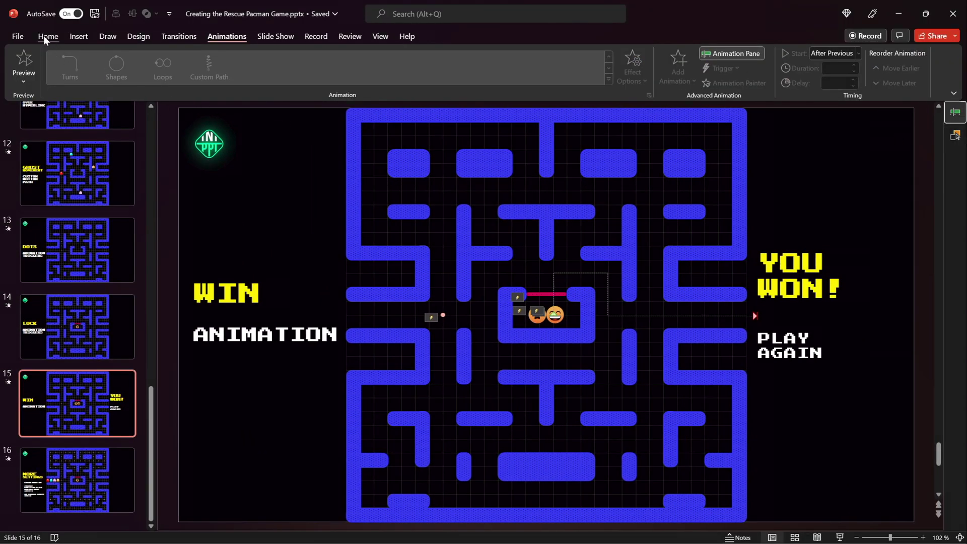
pyautogui.click(47, 37)
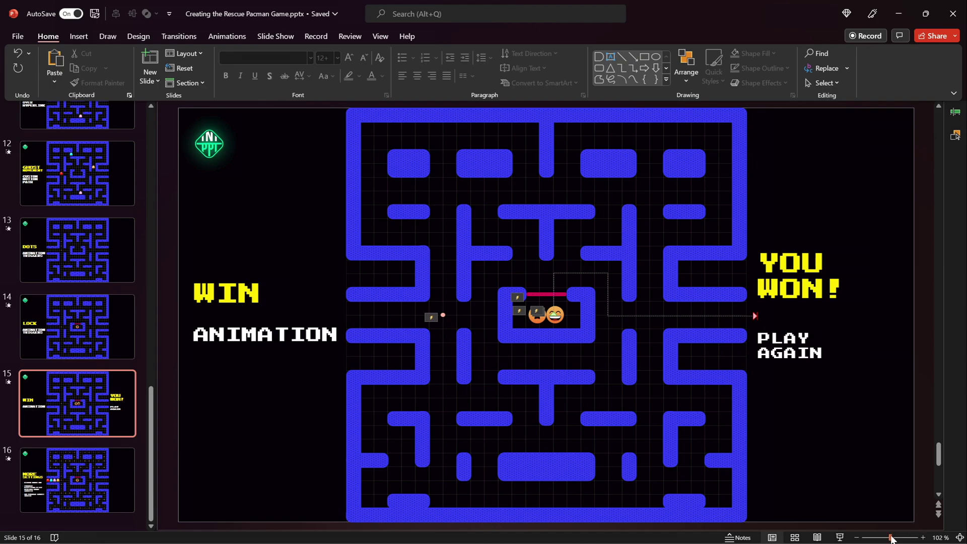
pyautogui.moveTo(890, 538); pyautogui.dragTo(887, 538)
pyautogui.click(111, 469)
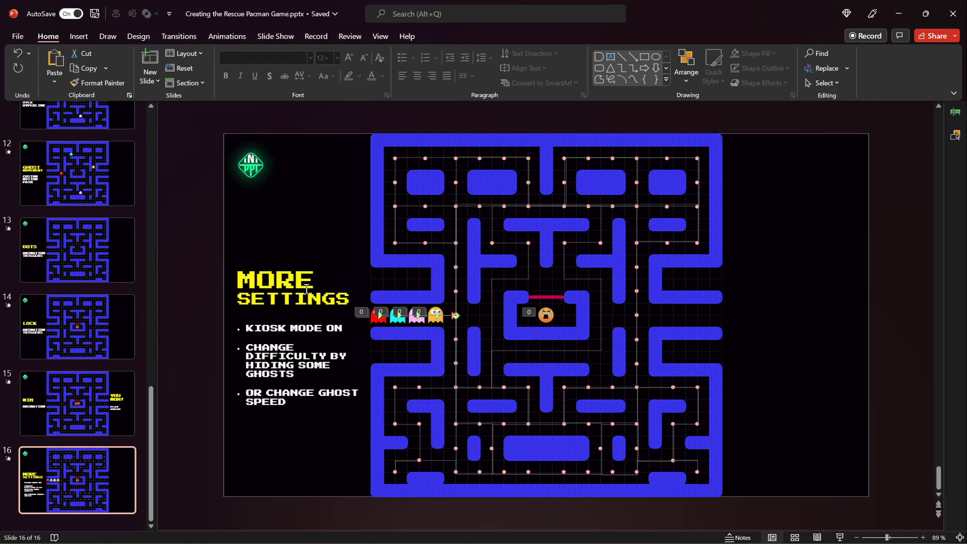
# Examine the kiosk show type in the slide show setup and close it without changes
pyautogui.click(277, 36)
pyautogui.click(200, 73)
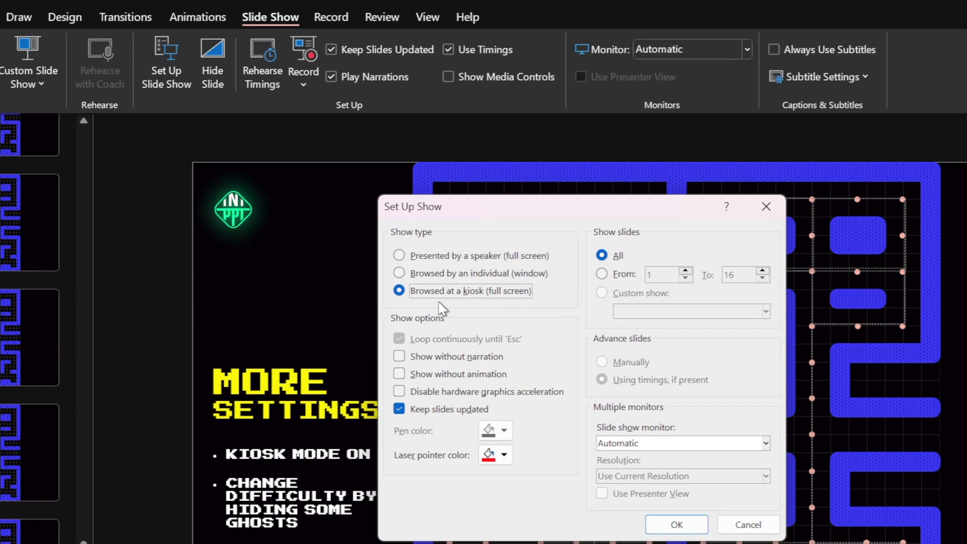
pyautogui.click(746, 524)
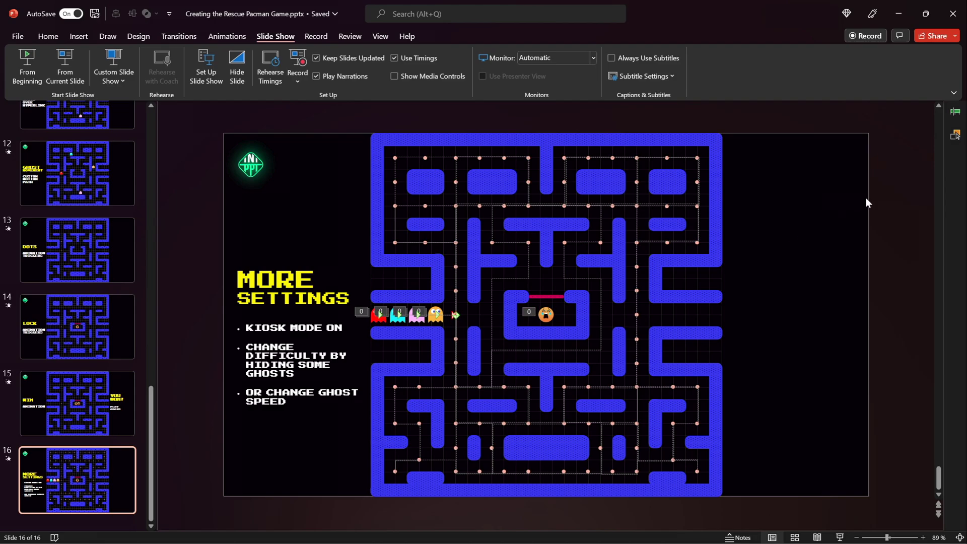
# Hide the Red and Pink ghosts on the More Settings slide, test the slide in a show and exit
pyautogui.click(956, 135)
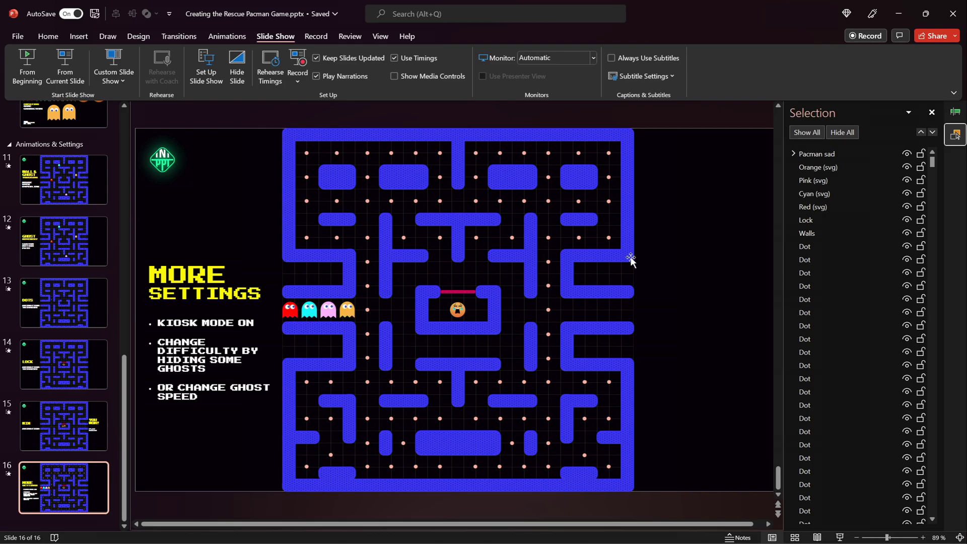
pyautogui.click(907, 207)
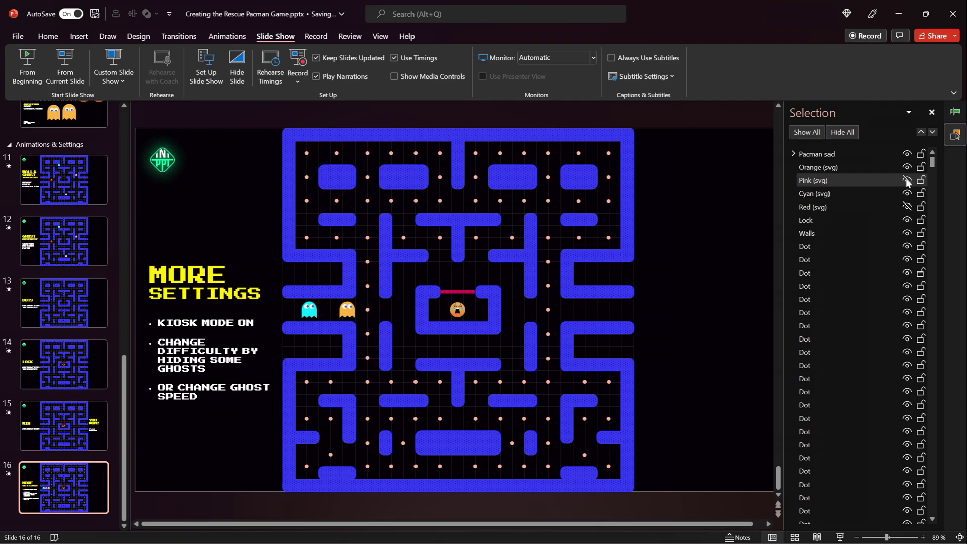
pyautogui.click(839, 537)
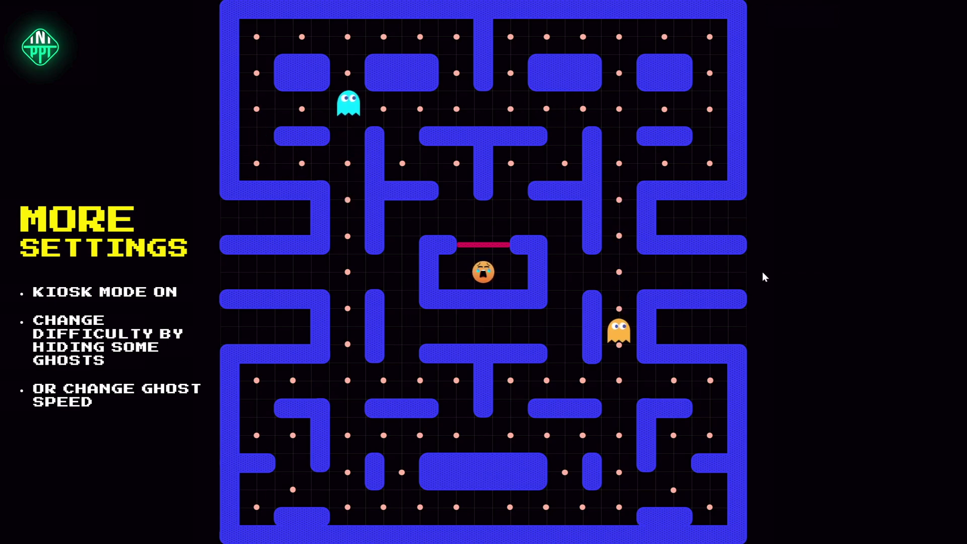
pyautogui.press('Escape')
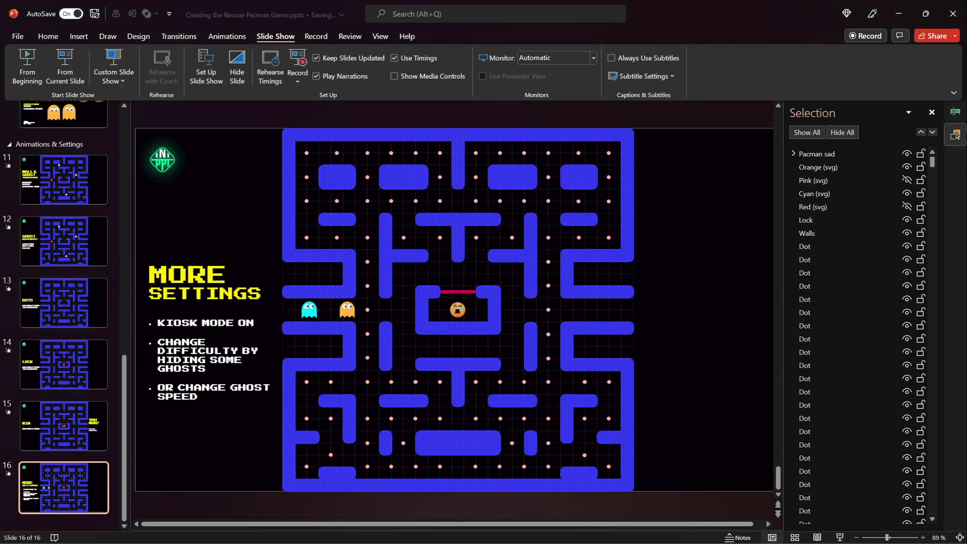
# Set the duration of the Orange and Cyan ghosts' custom motion paths to 40 seconds
pyautogui.click(955, 112)
pyautogui.click(852, 178)
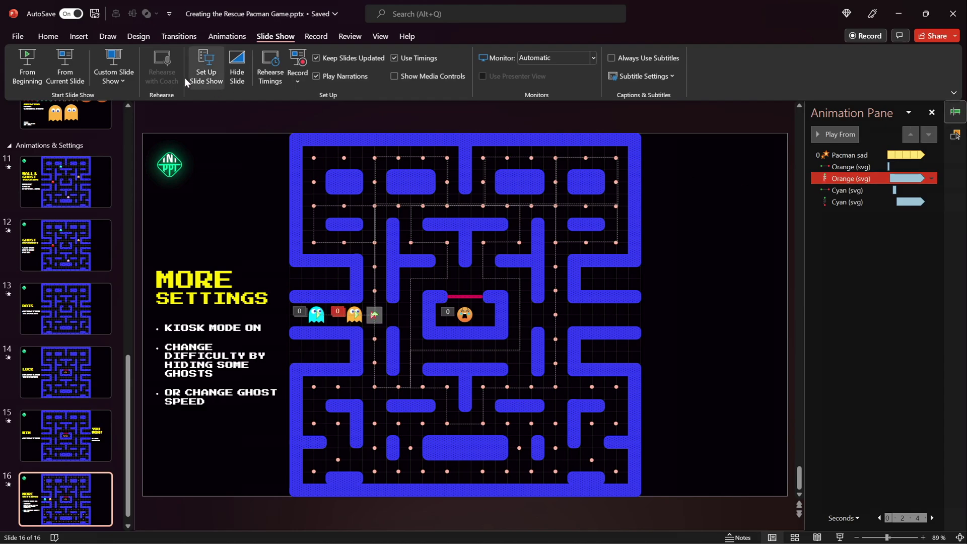
pyautogui.click(48, 36)
pyautogui.click(227, 36)
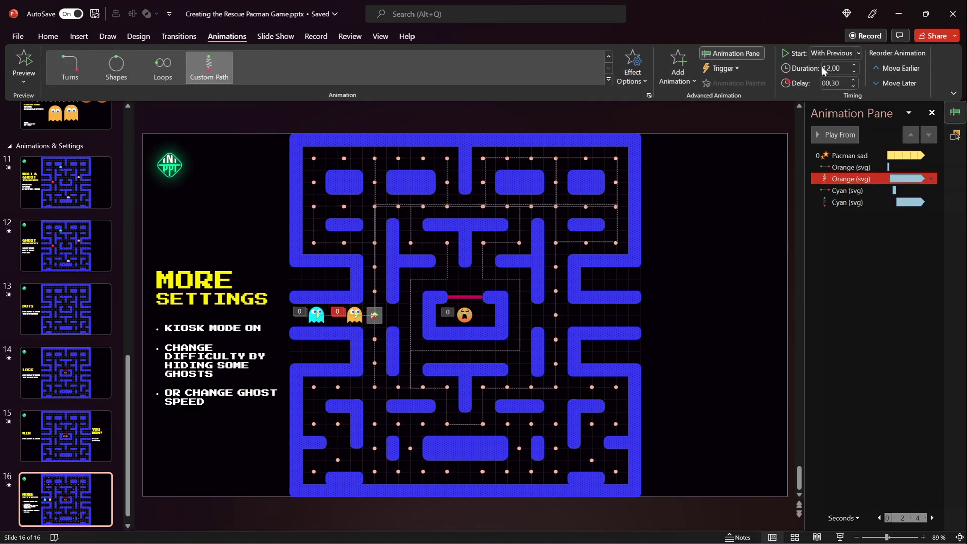
pyautogui.write('40')
pyautogui.press('Return')
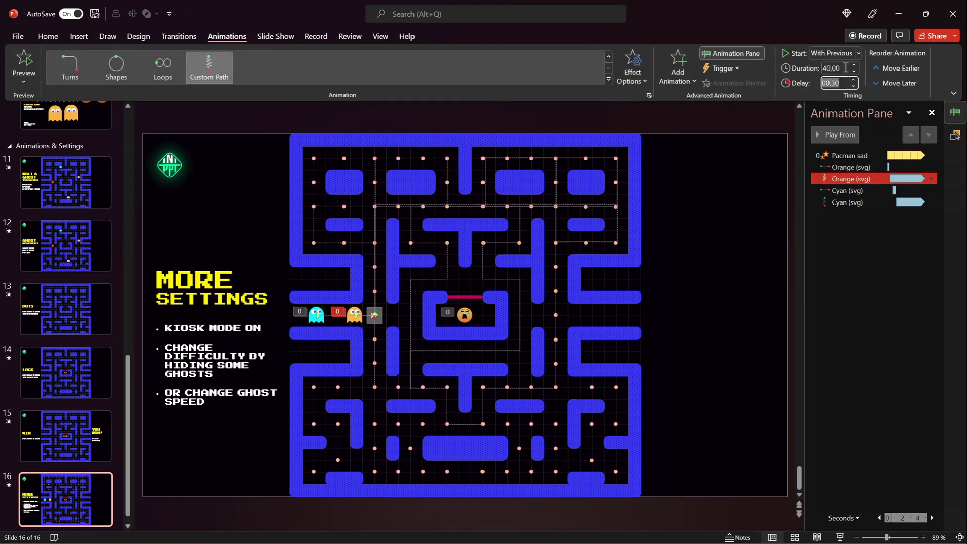
pyautogui.click(857, 202)
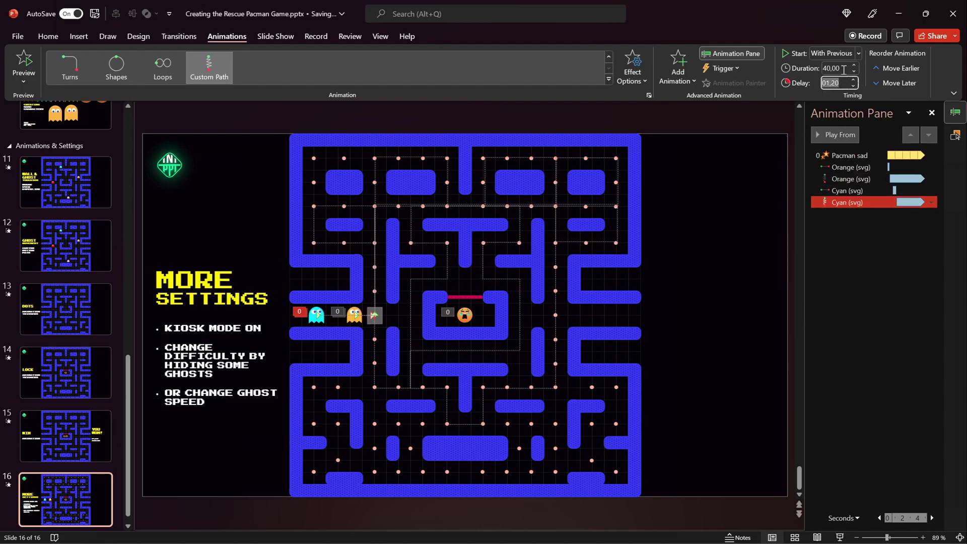
# Play the More Settings slide to test the ghost speed, go to the game's start screen and start the game
pyautogui.click(839, 537)
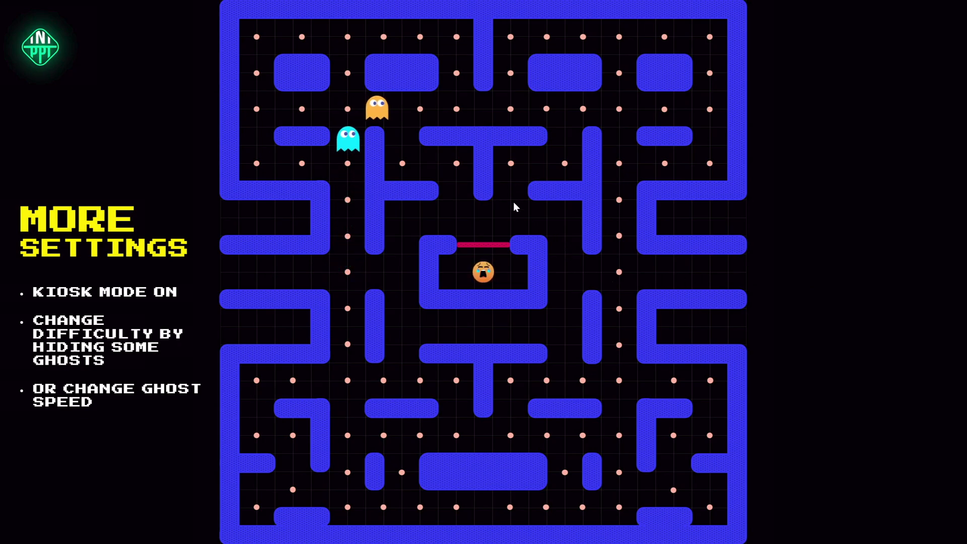
pyautogui.click(457, 190)
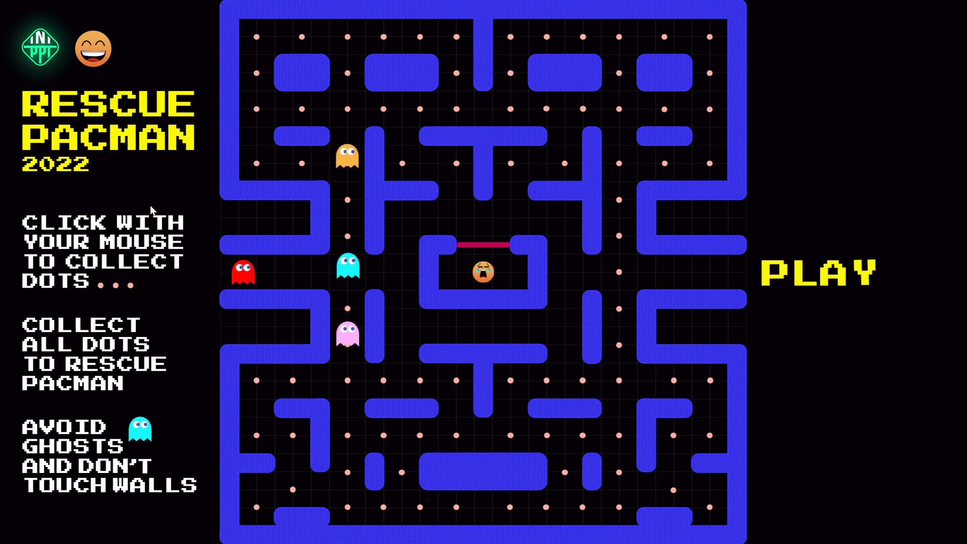
pyautogui.click(822, 279)
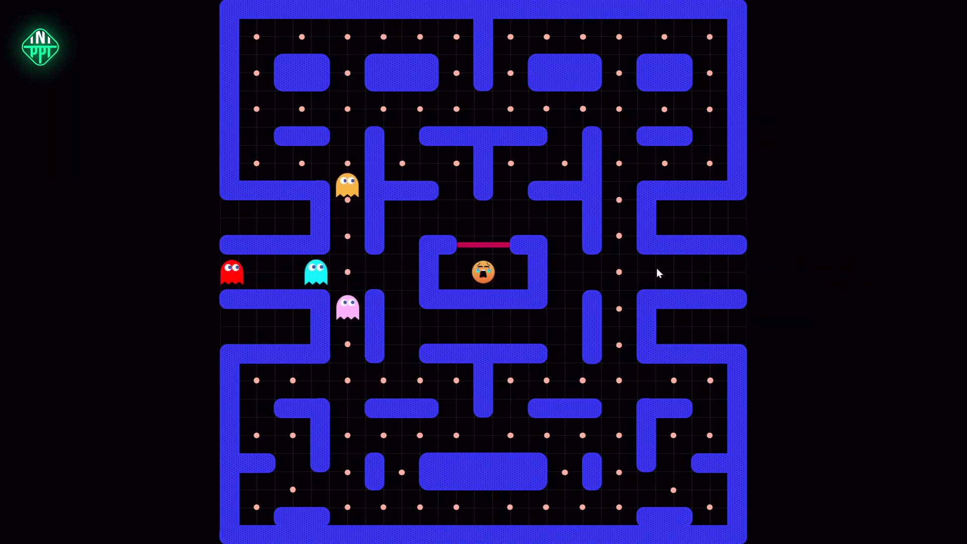